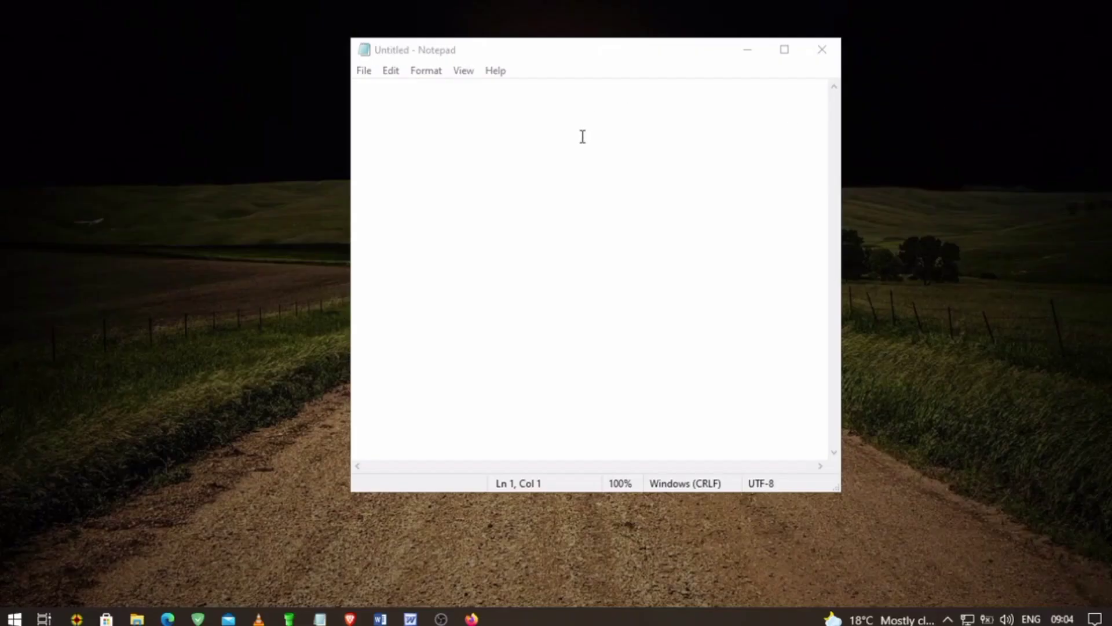
Write the Notepad intro saying the video adds page numbers in both Ms Word 2003 and 2016.
left_click(583, 136)
type("Greetings")
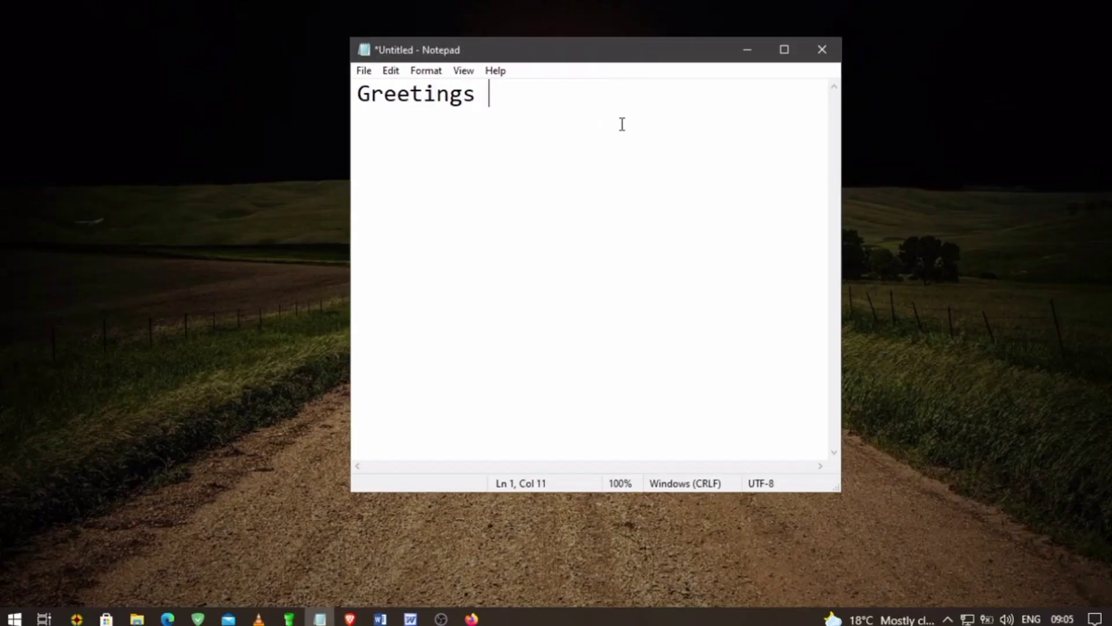
key("BackSpace")
type("in tod")
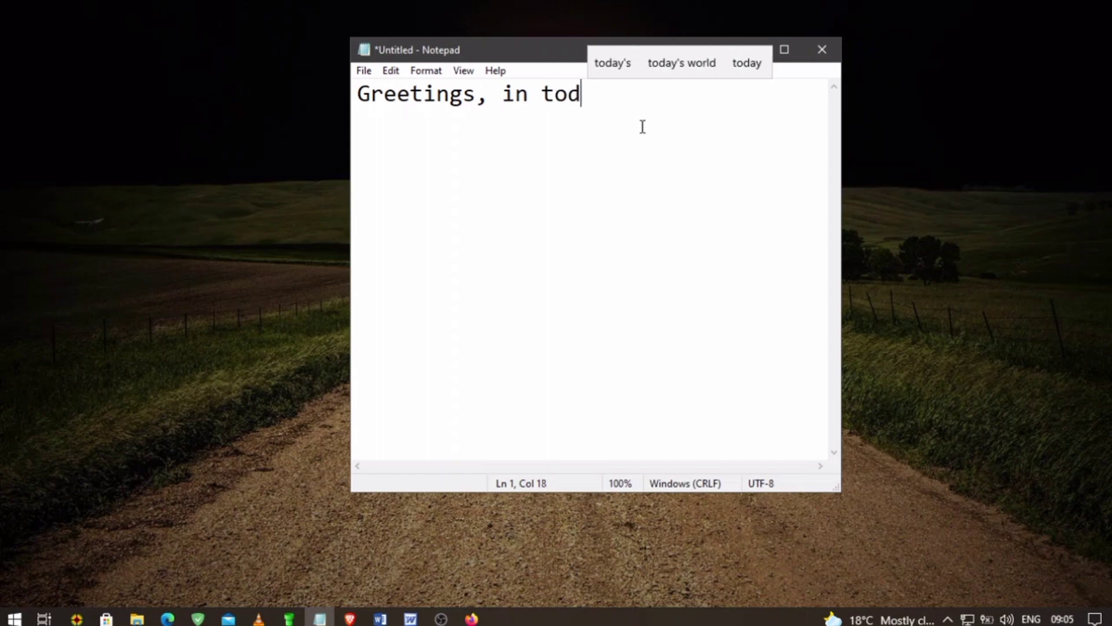
type("ay's ")
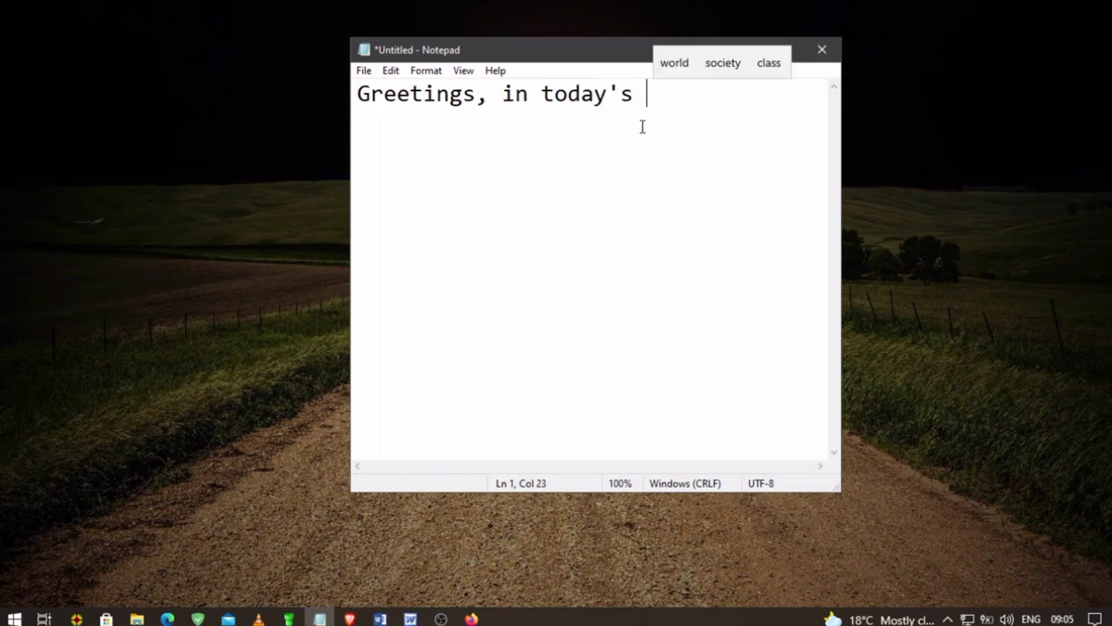
type("video I am")
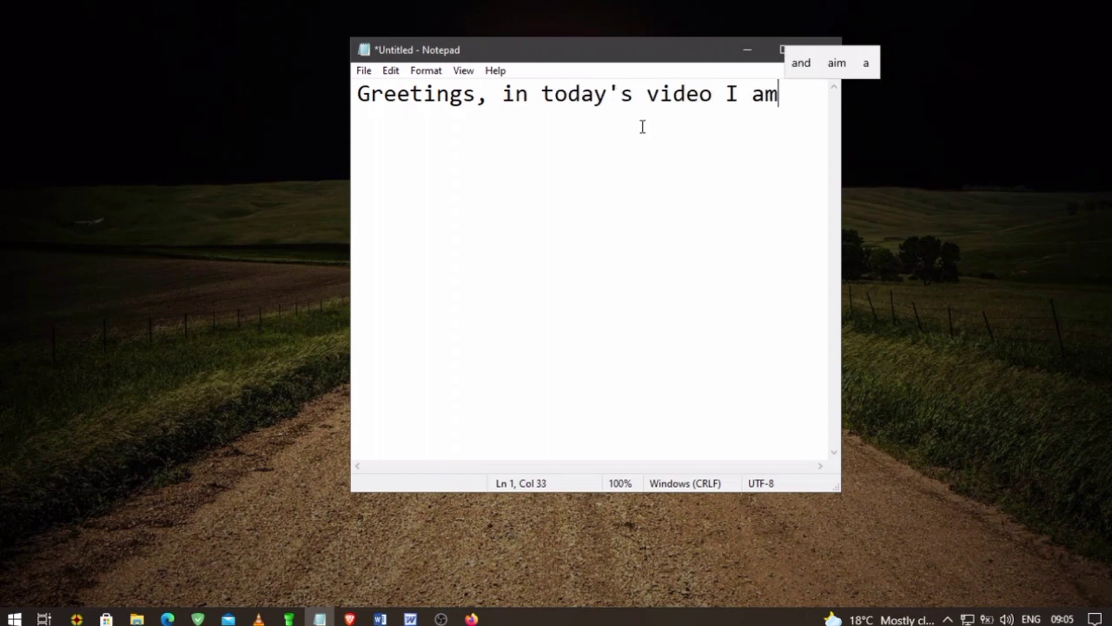
key("Return")
type("goin")
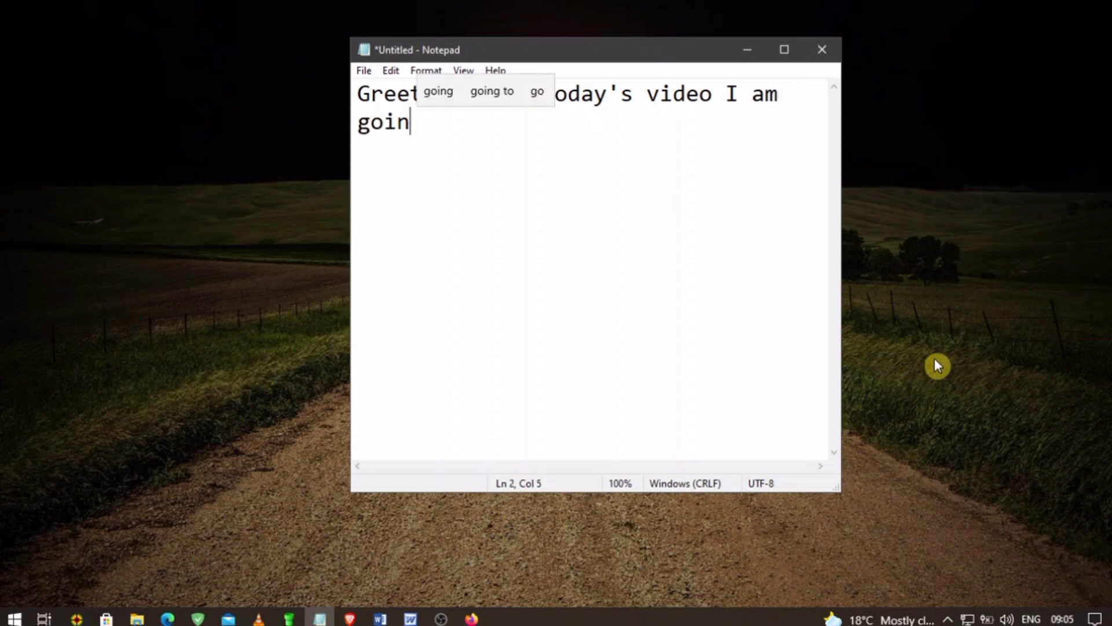
type("g to show ")
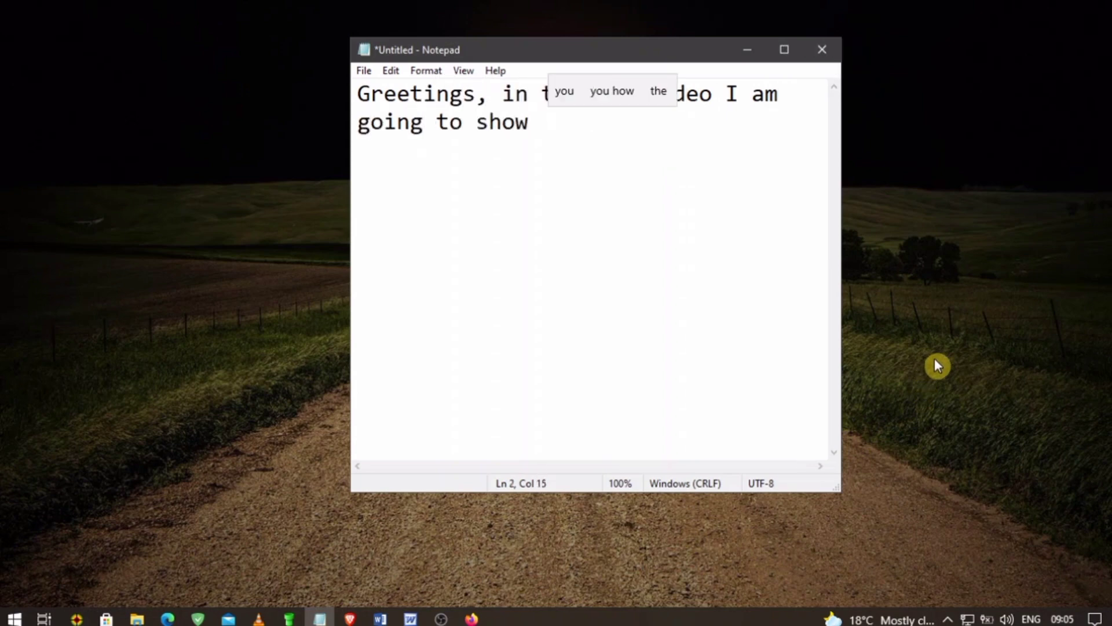
type("you how to a")
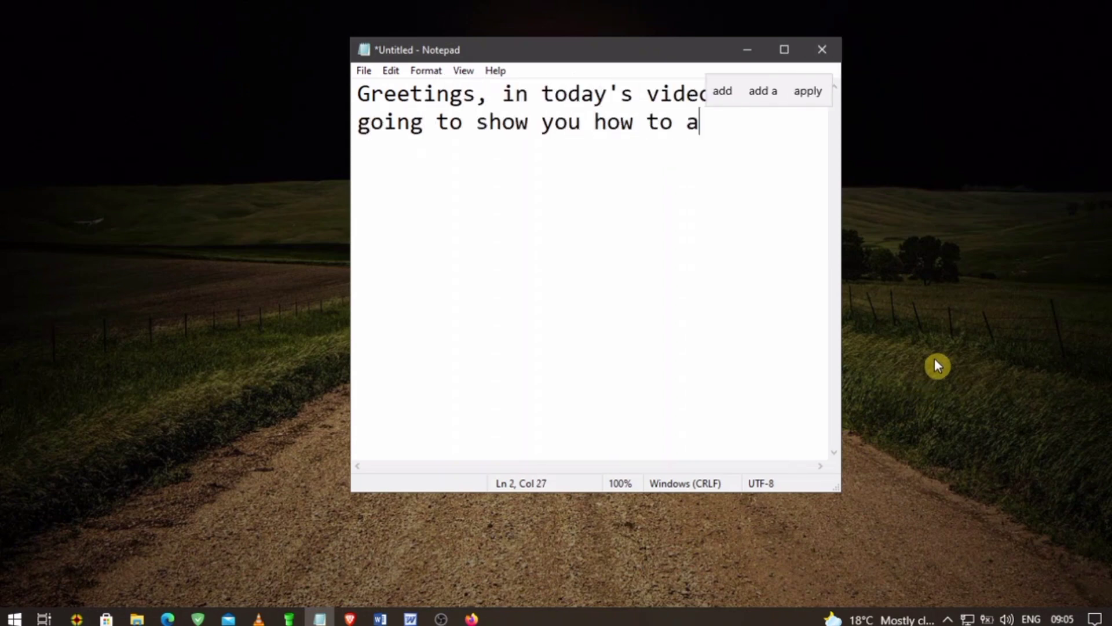
type("dd page")
key("Return")
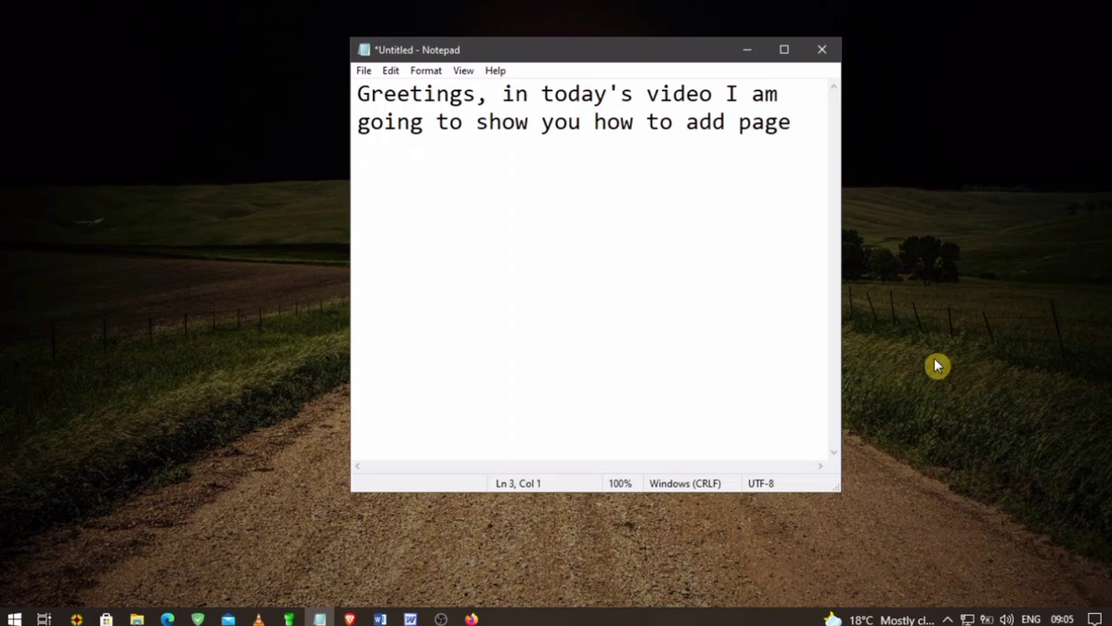
type("numbers in b")
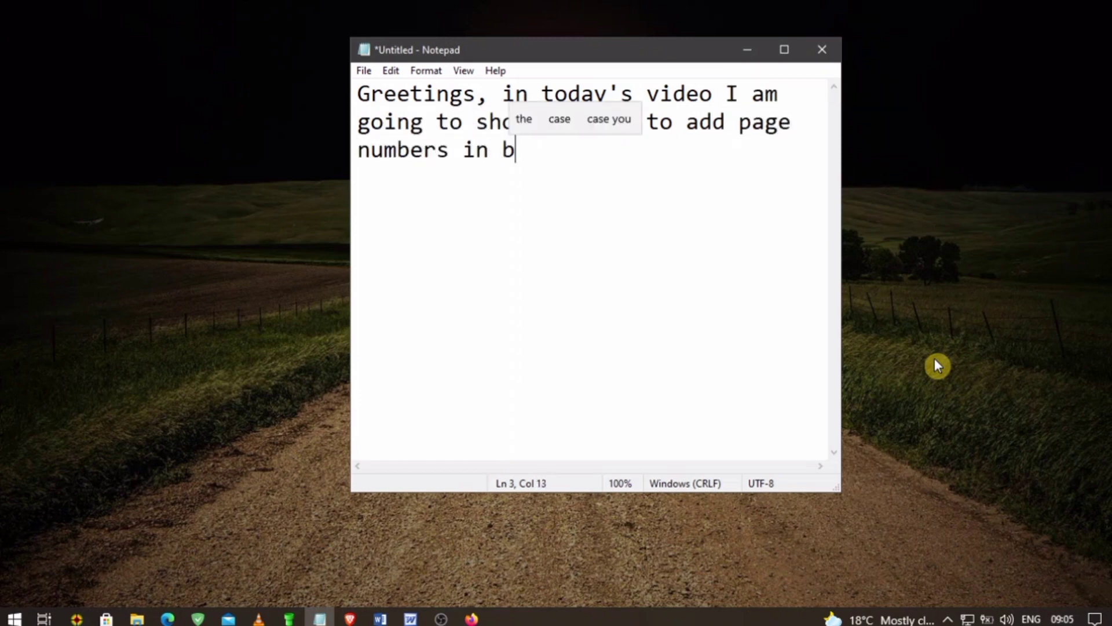
type("or")
key("BackSpace")
type("th Ms")
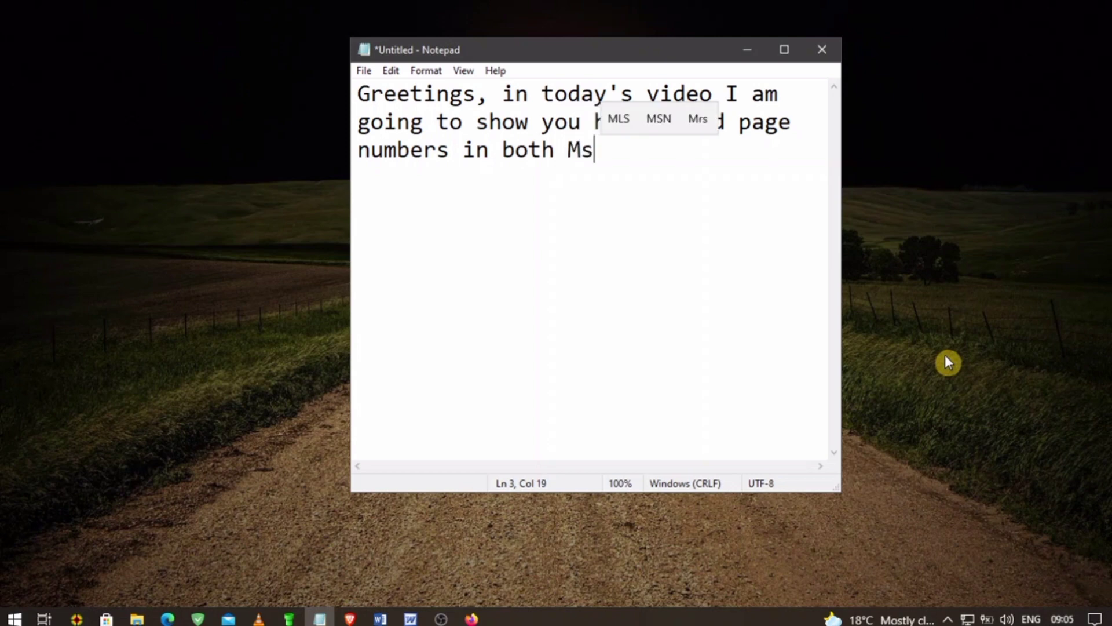
type(" Word 2")
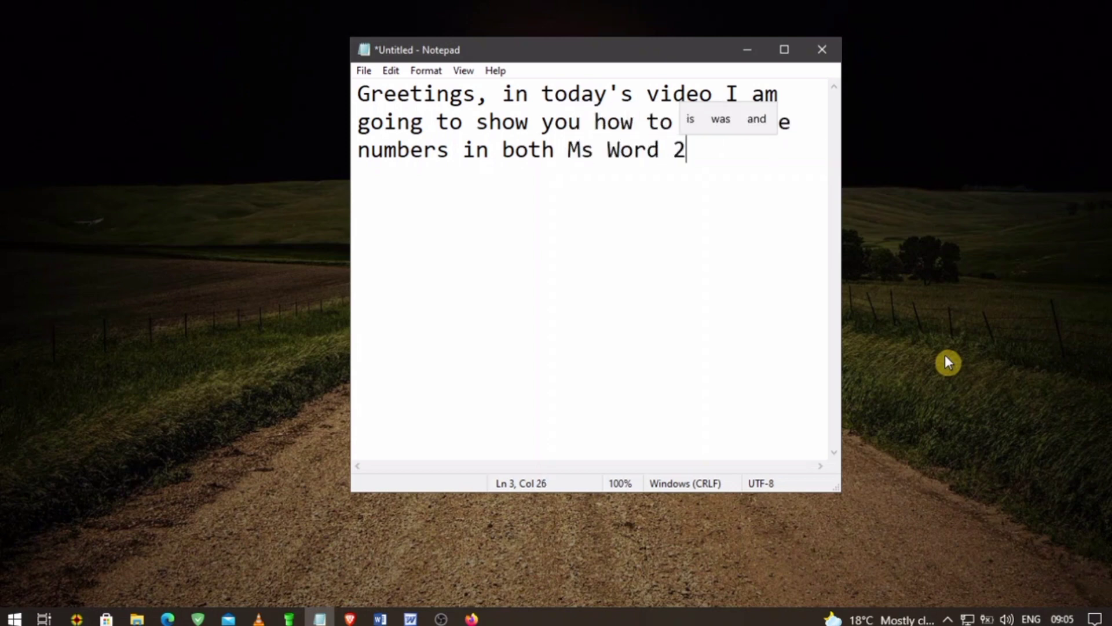
type("003 a")
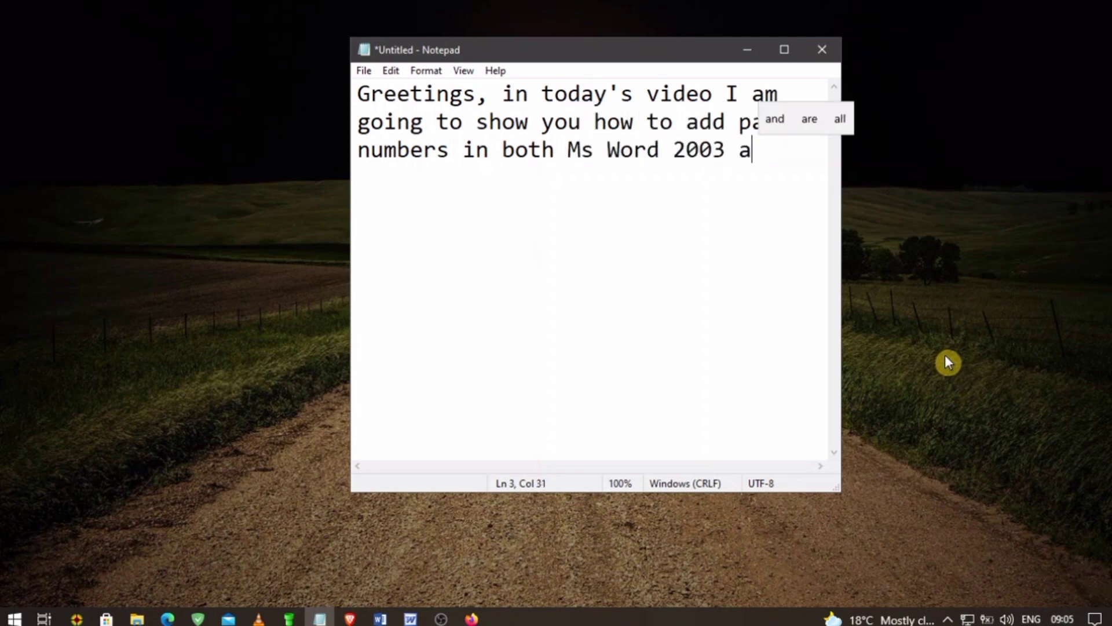
type("nd")
key("Return")
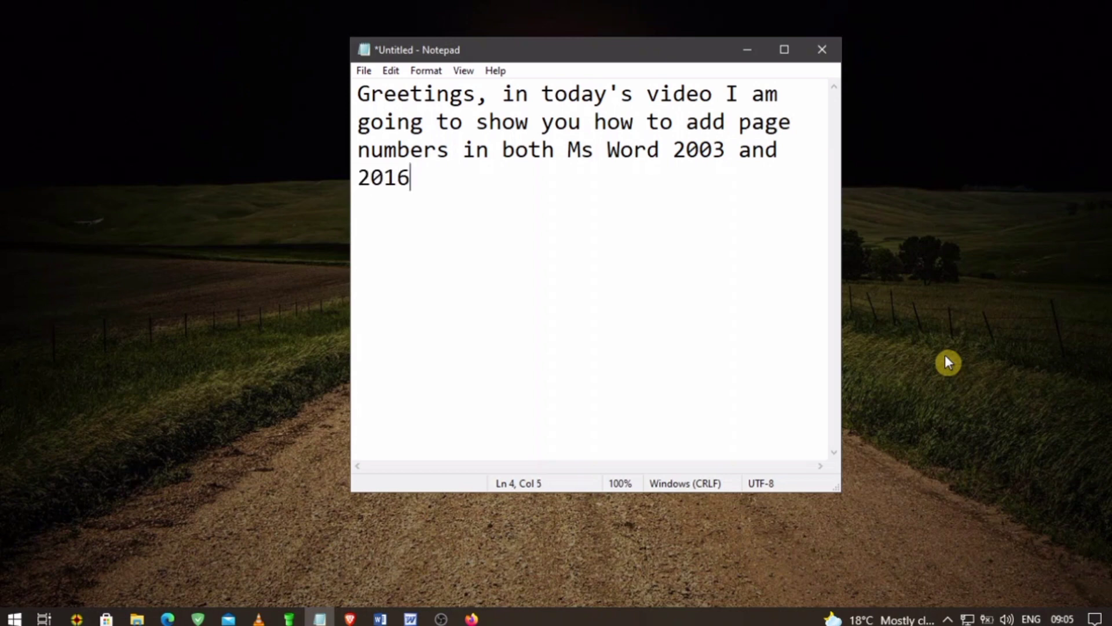
Add the request for new viewers to subscribe, widening the window, and end with 'Lets get started.'.
type("If you")
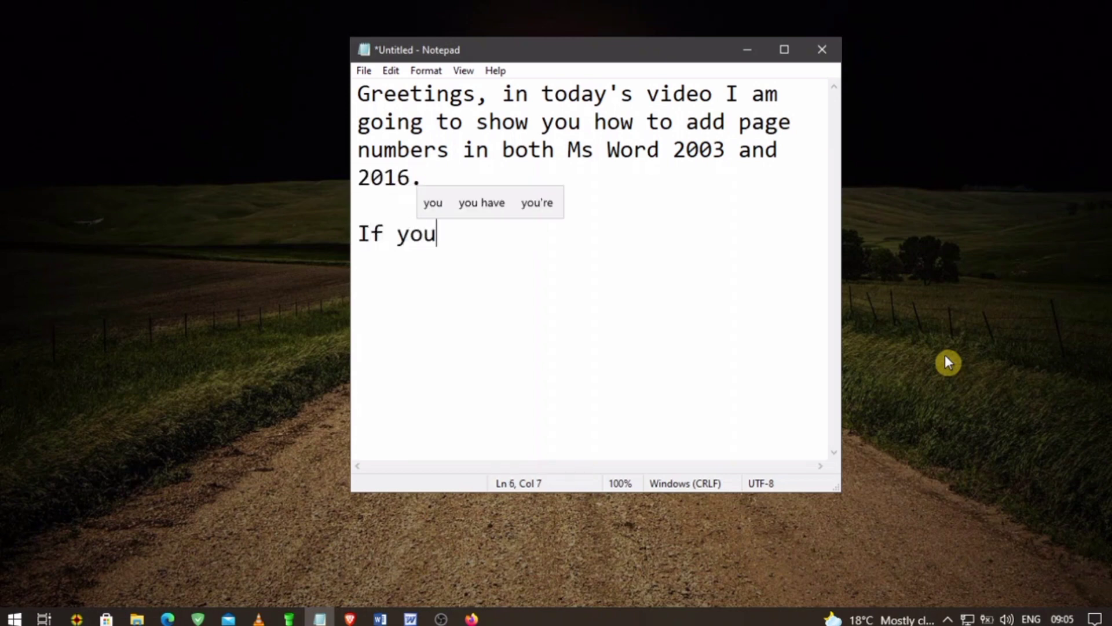
type(" are new to ")
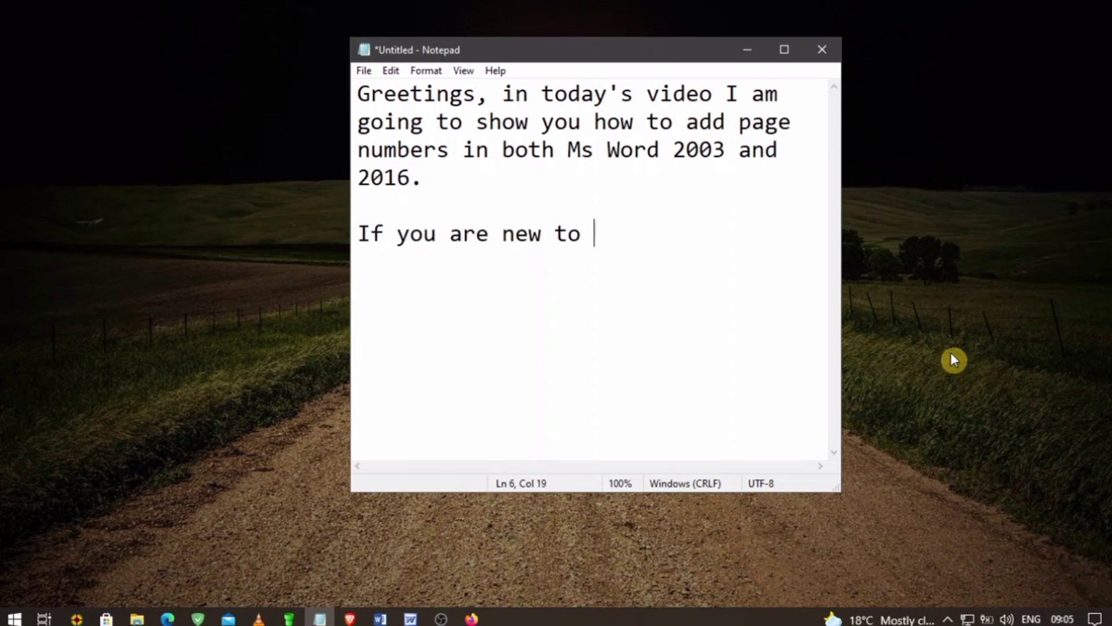
type("our channel ")
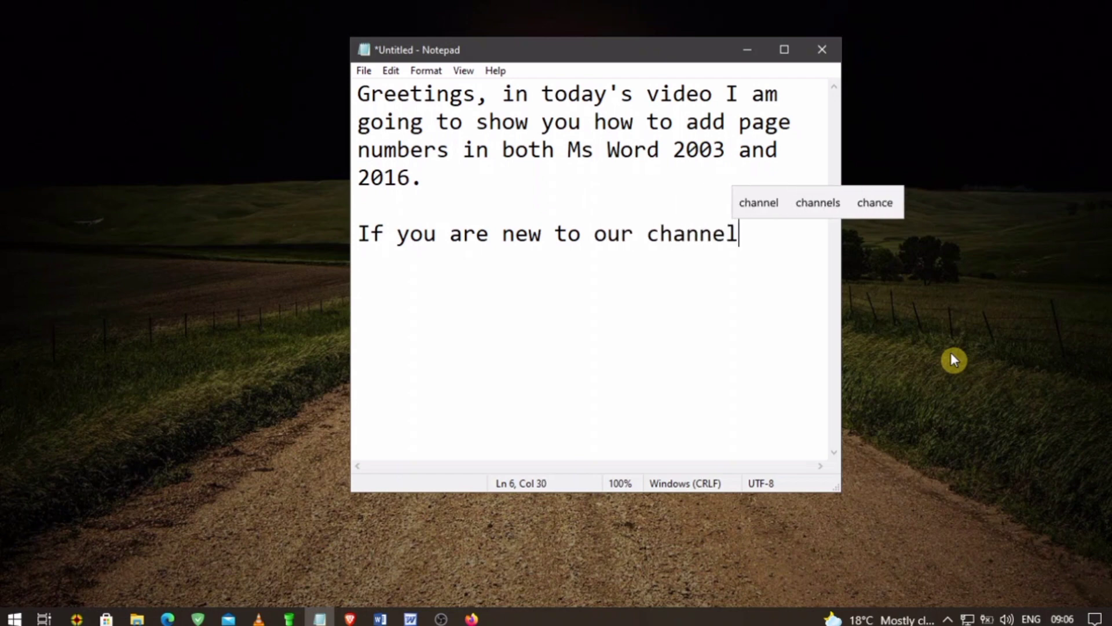
type("please")
key("Return")
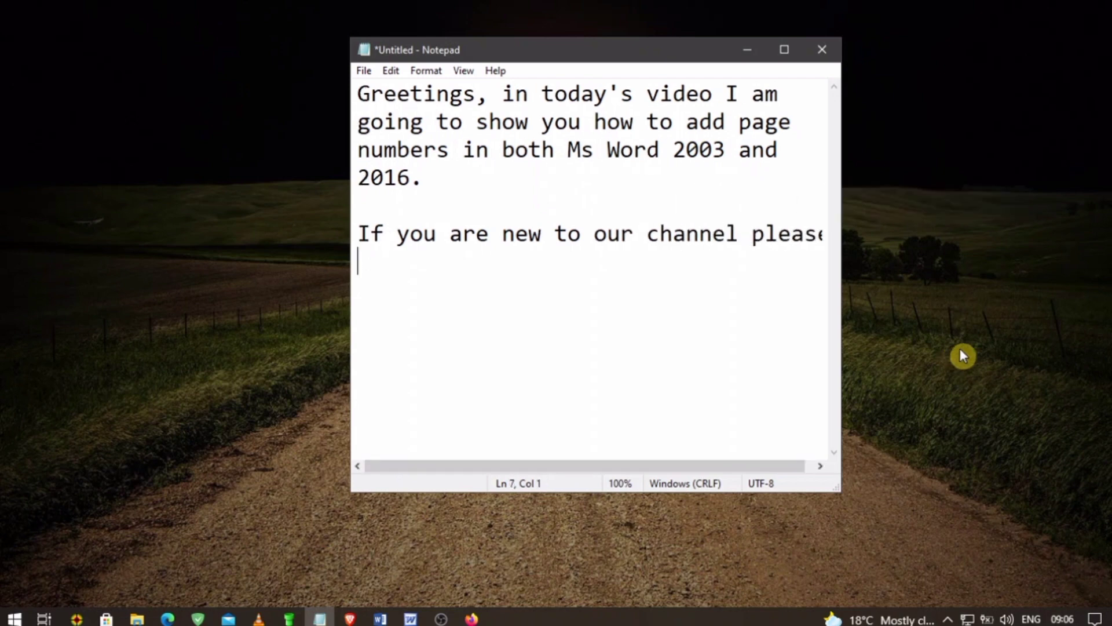
left_click_drag(844, 269, 885, 272)
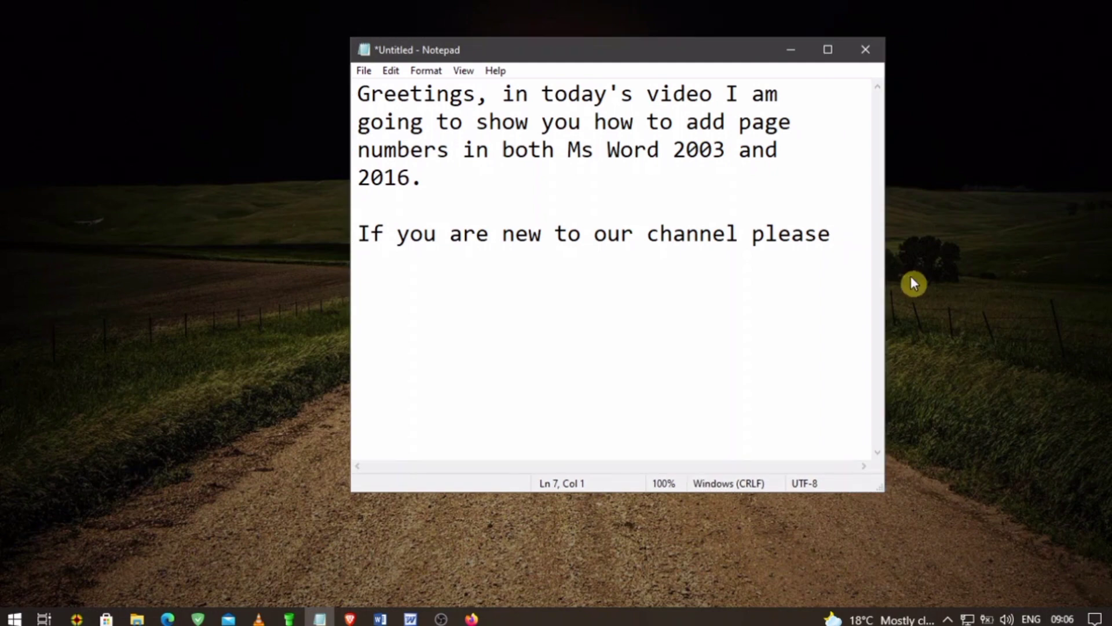
type("subsc")
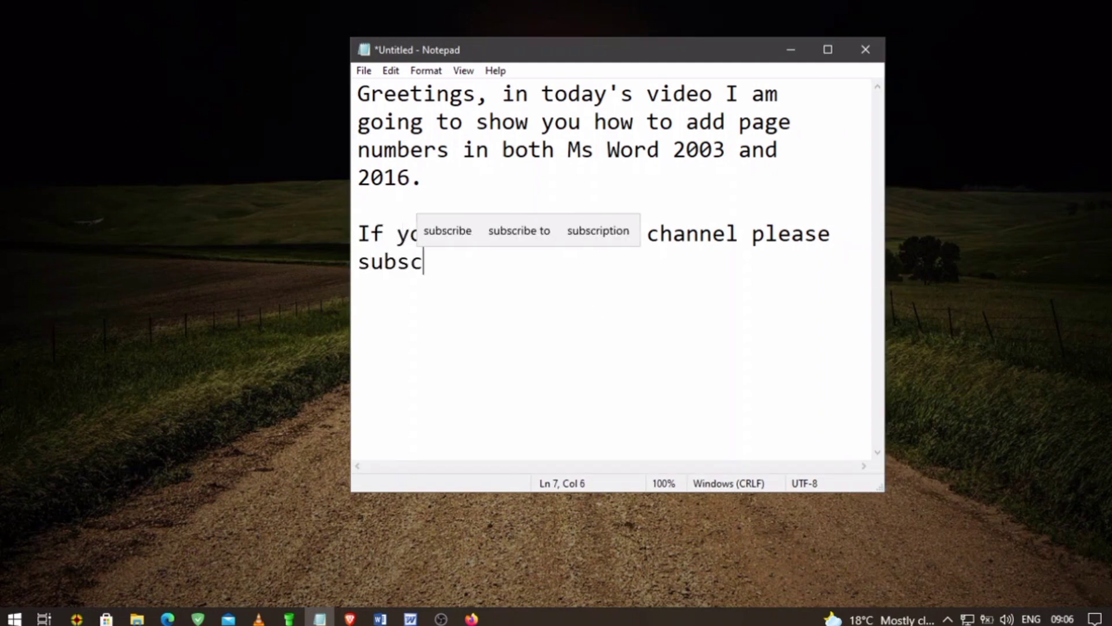
type("ribe...  ")
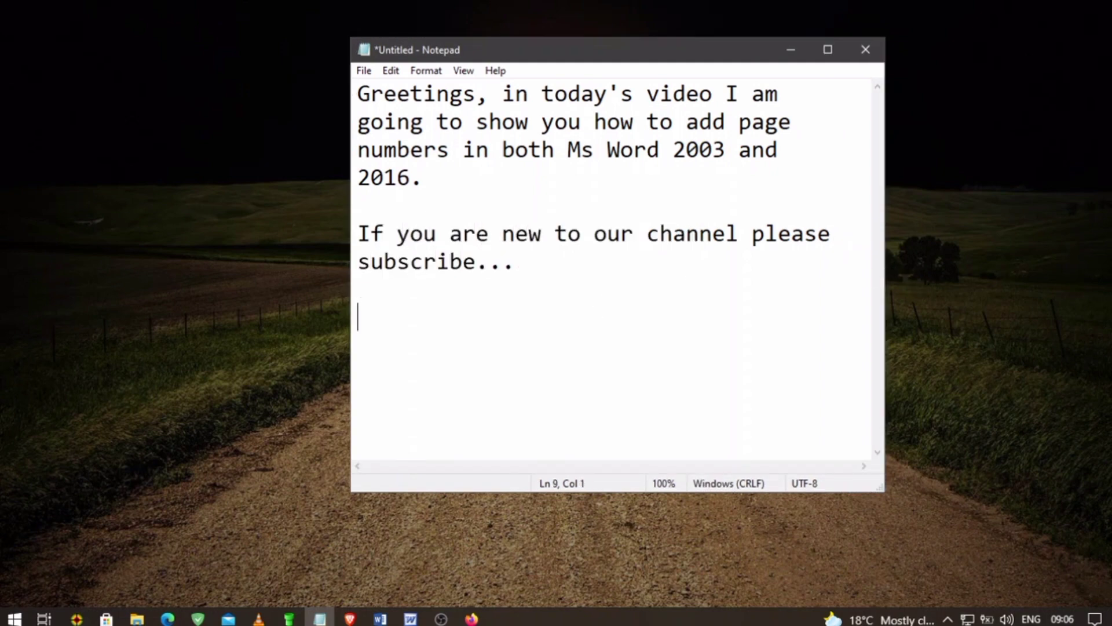
type("Lets get ")
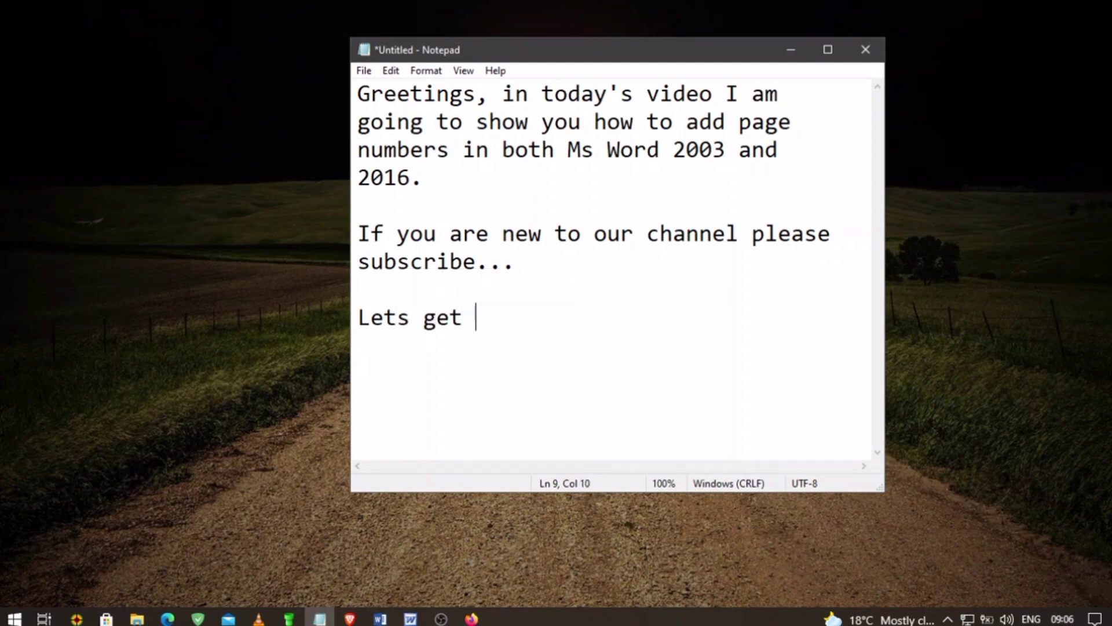
type("started.")
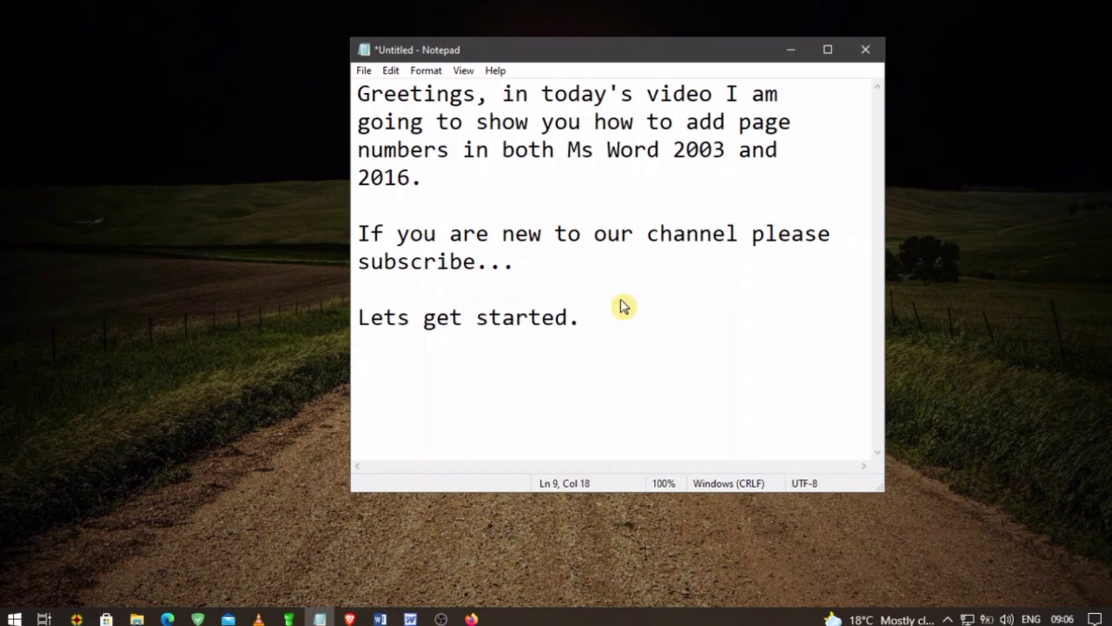
mouse_move(410, 619)
left_click(433, 574)
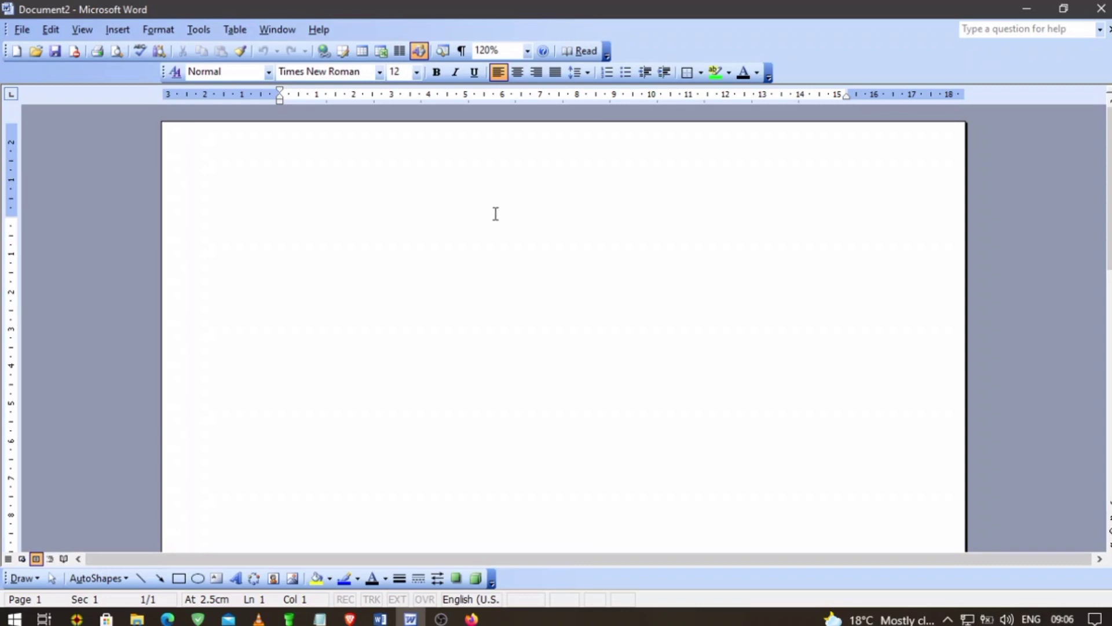
Zoom the blank Word 2003 Document2 out to show the whole page, and erase a stray 'We'.
scroll(492, 214, "down", 5, "ctrl")
scroll(472, 223, "down", 2, "ctrl")
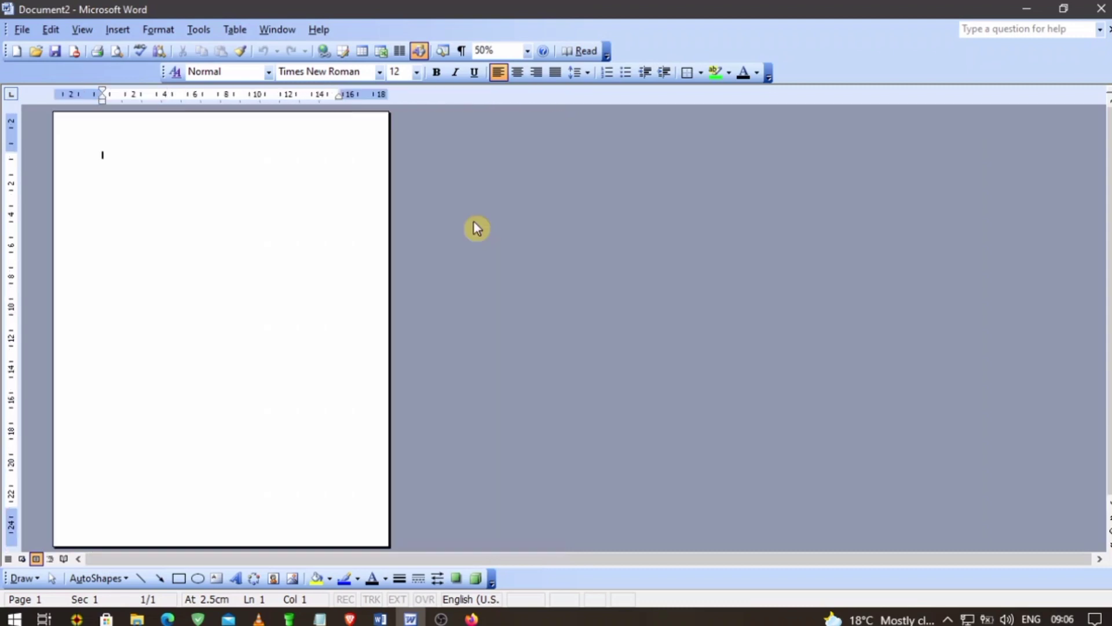
type("We")
key("BackSpace")
key("BackSpace")
Add the Notepad note: only one page, so add pages by pressing Ctrl + Enter.
left_click(319, 618)
key("Return")
key("Return")
type("We o")
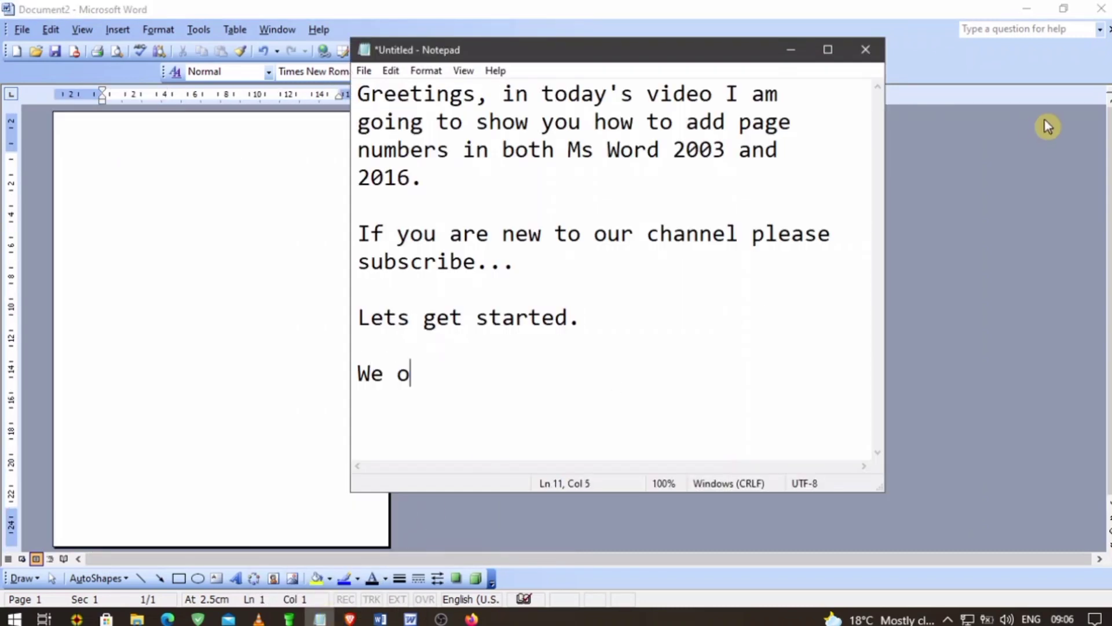
type("nly have o")
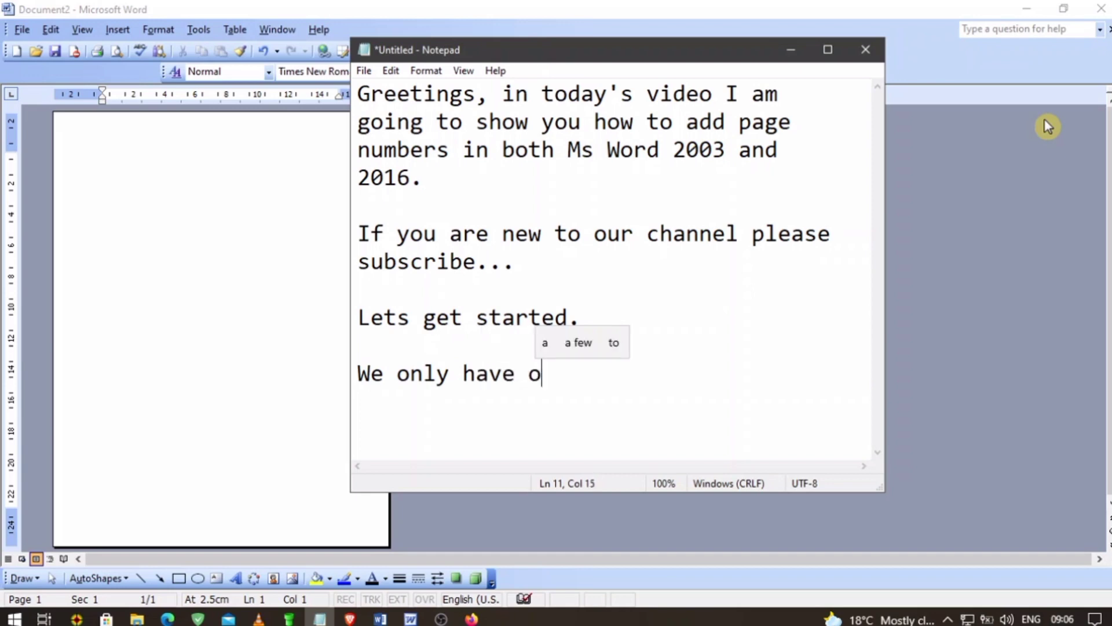
type("ne page...  ")
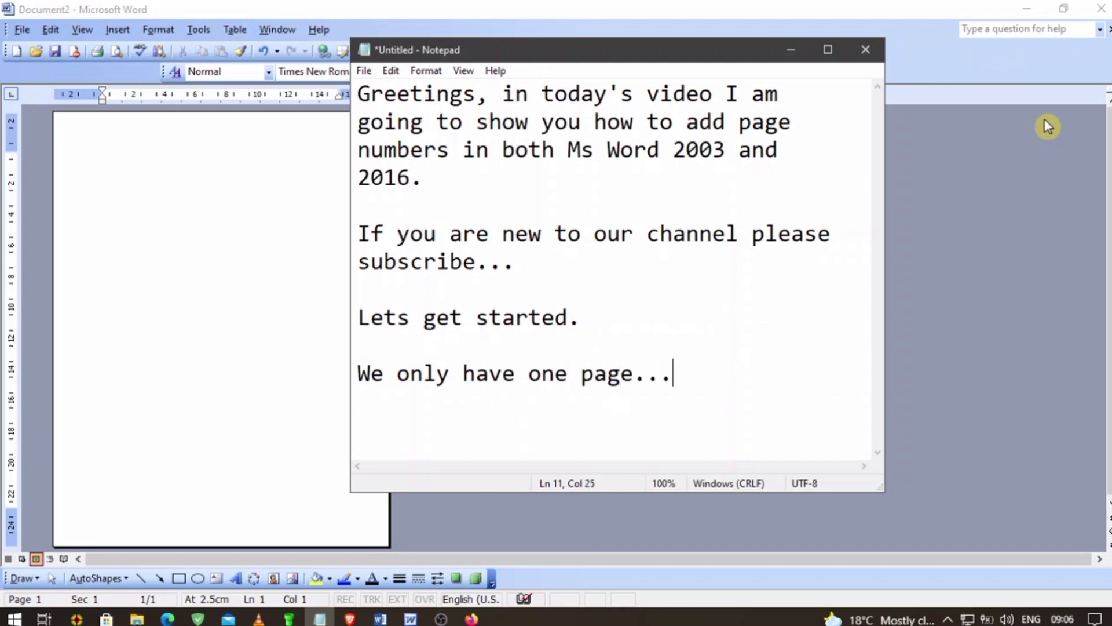
type("Lets add ")
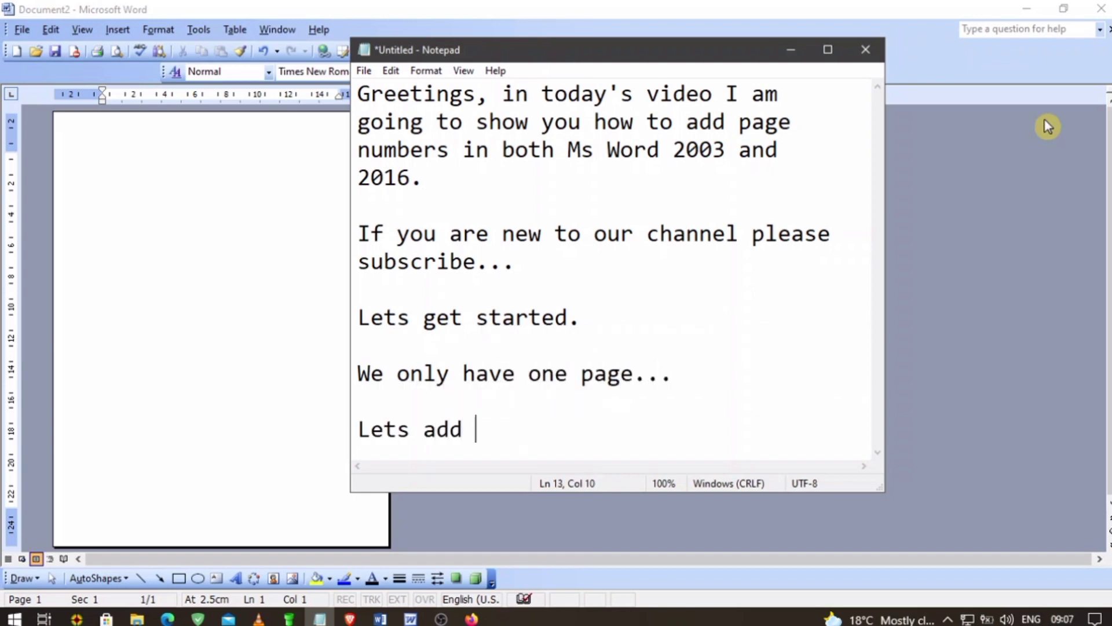
type("some few pa")
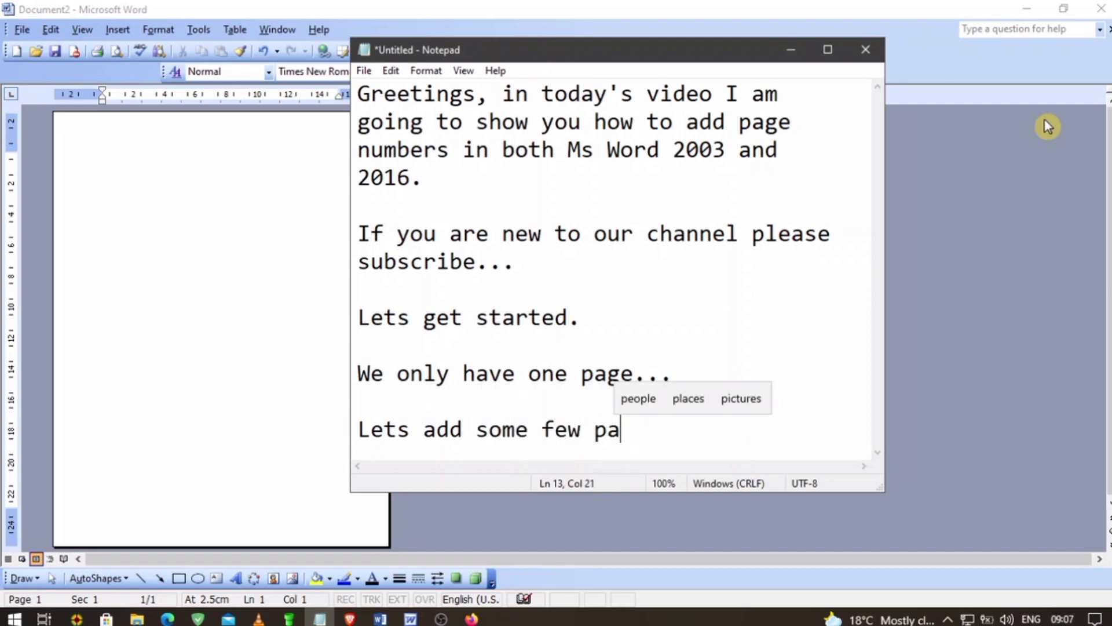
type("ges by p")
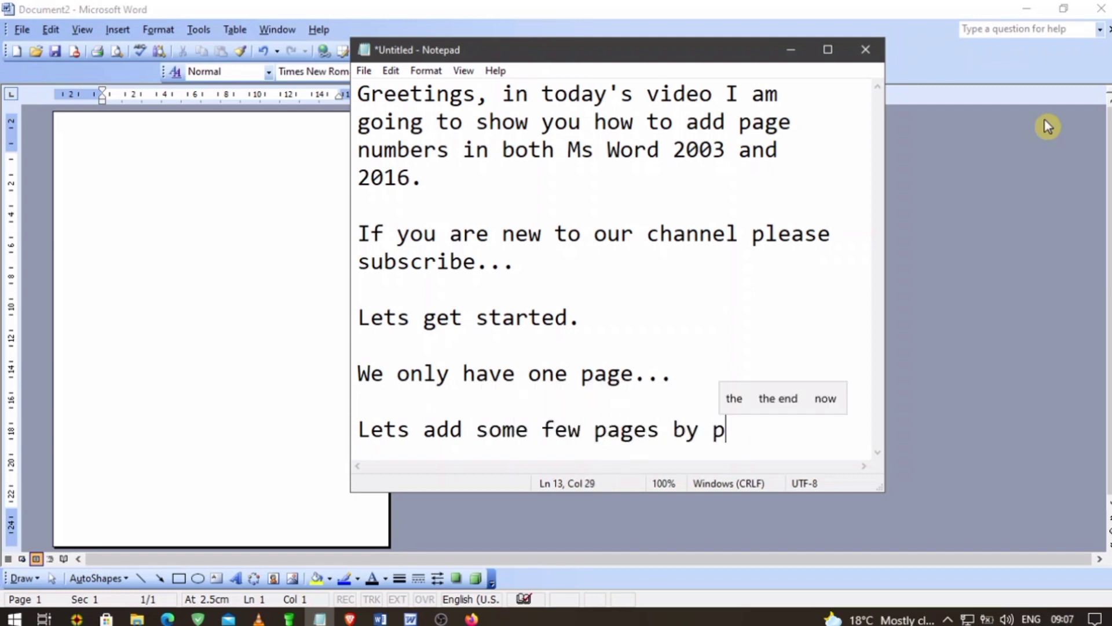
type("ressing")
key("Return")
key("Return")
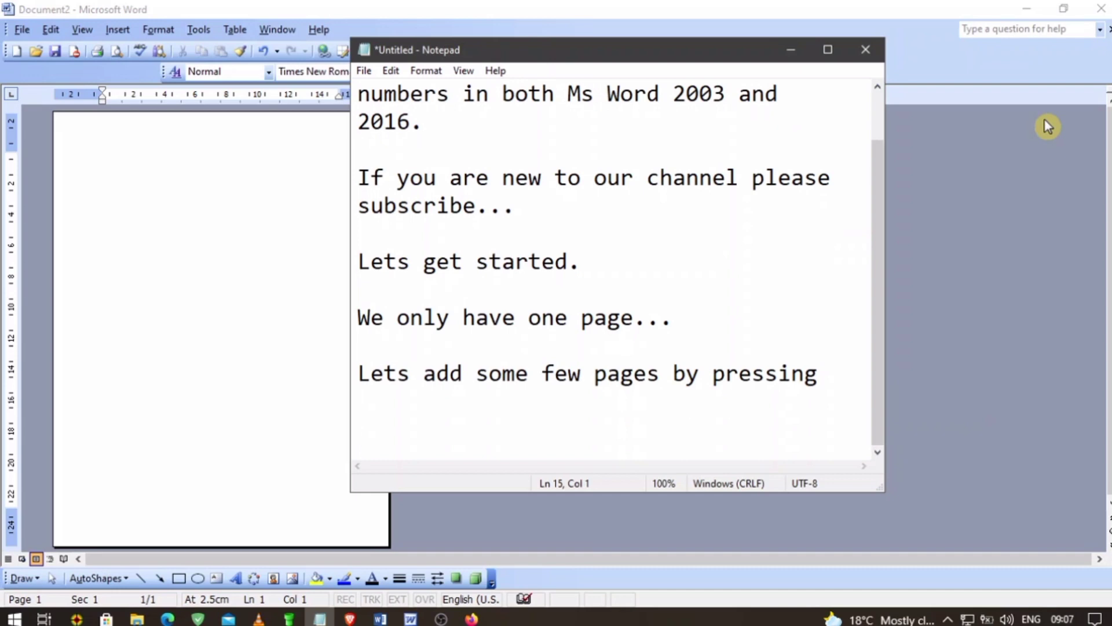
type("Ctrl + ")
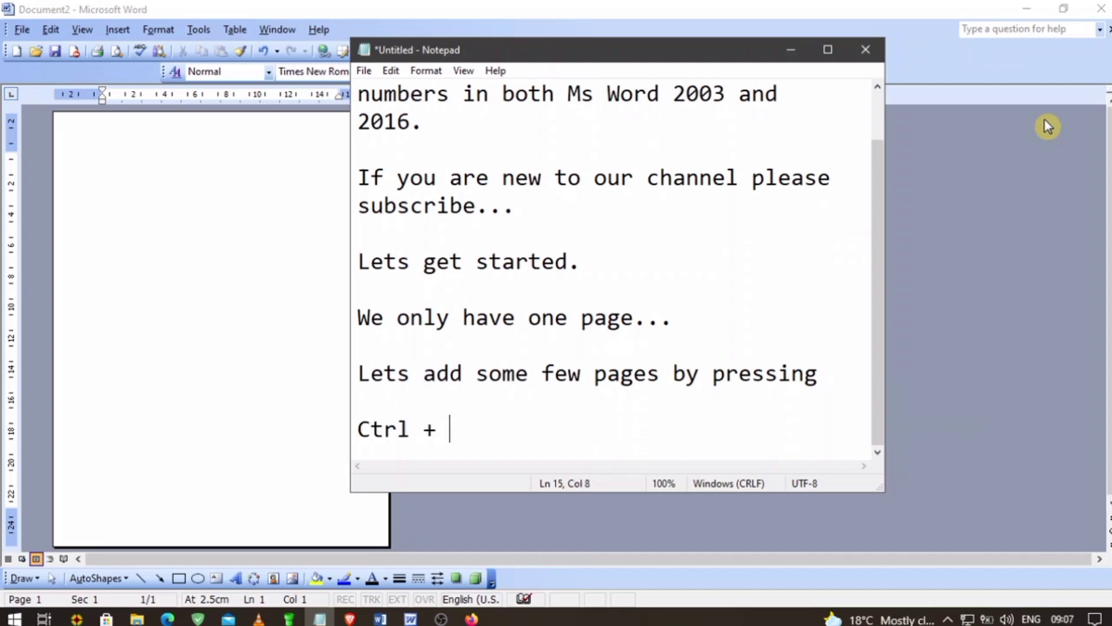
type("Enter key ")
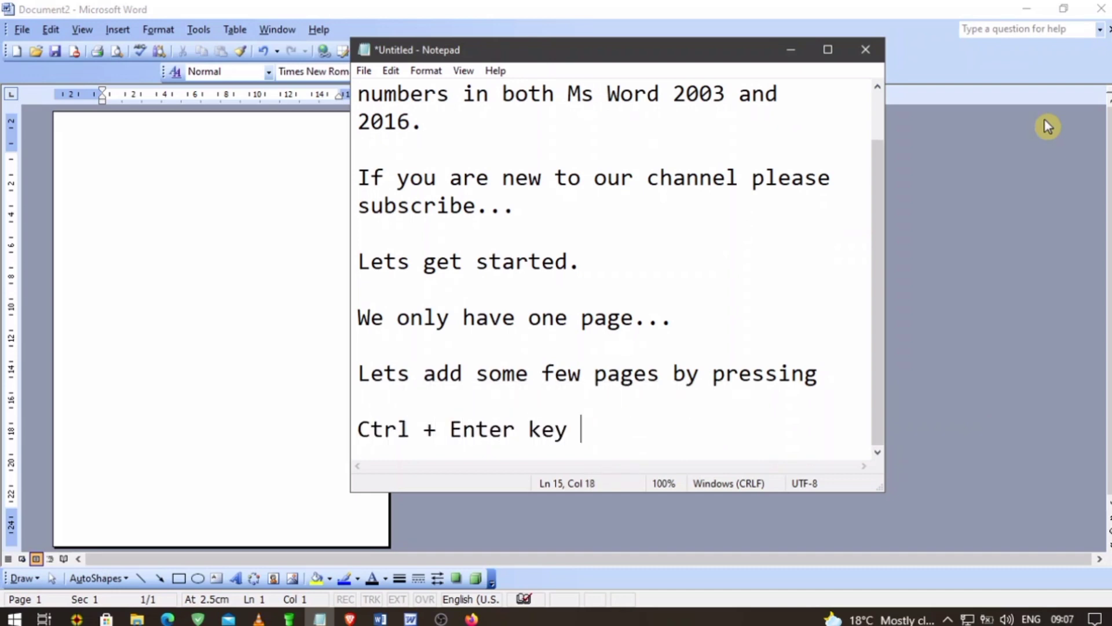
type("on the keybo")
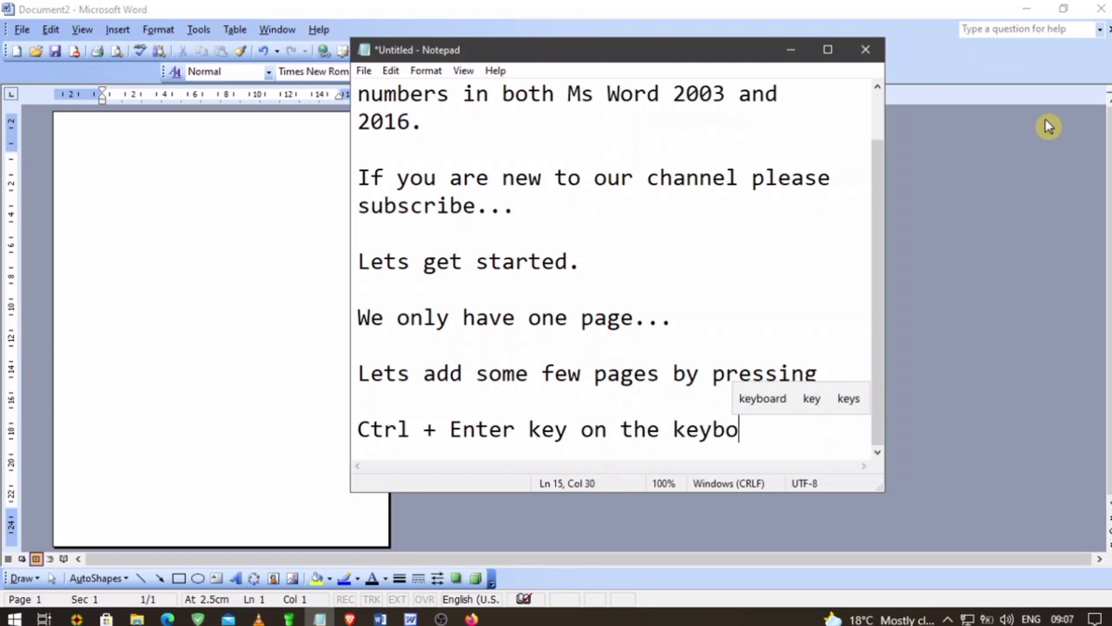
type("ard")
Insert page breaks with Ctrl+Enter until the Word 2003 document has six blank pages.
left_click(271, 283)
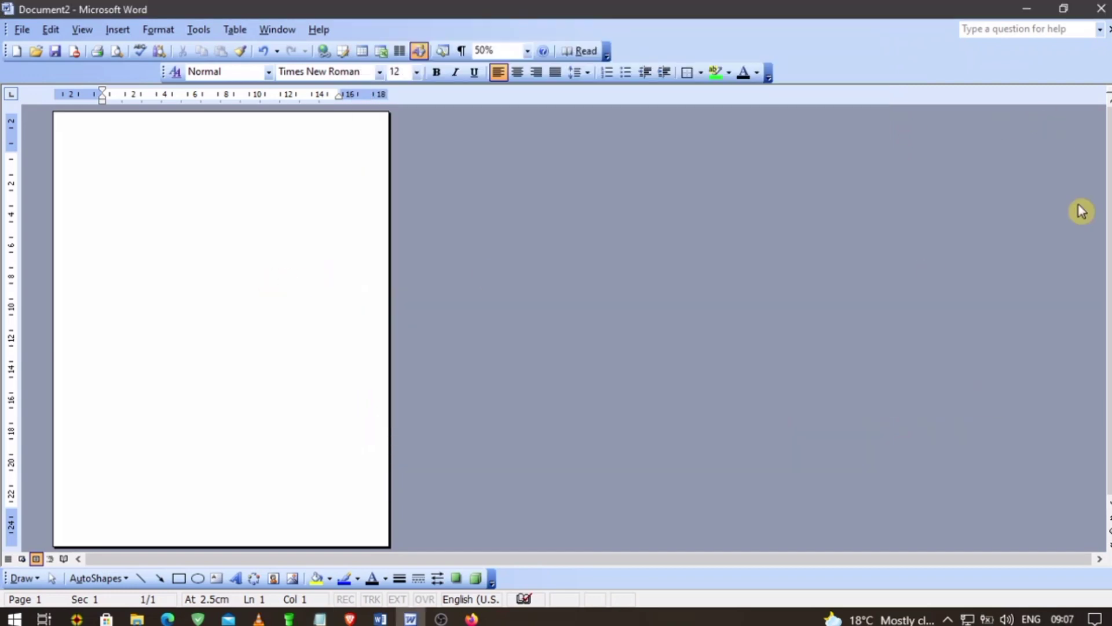
key("ctrl+Return")
key("ctrl+Return")
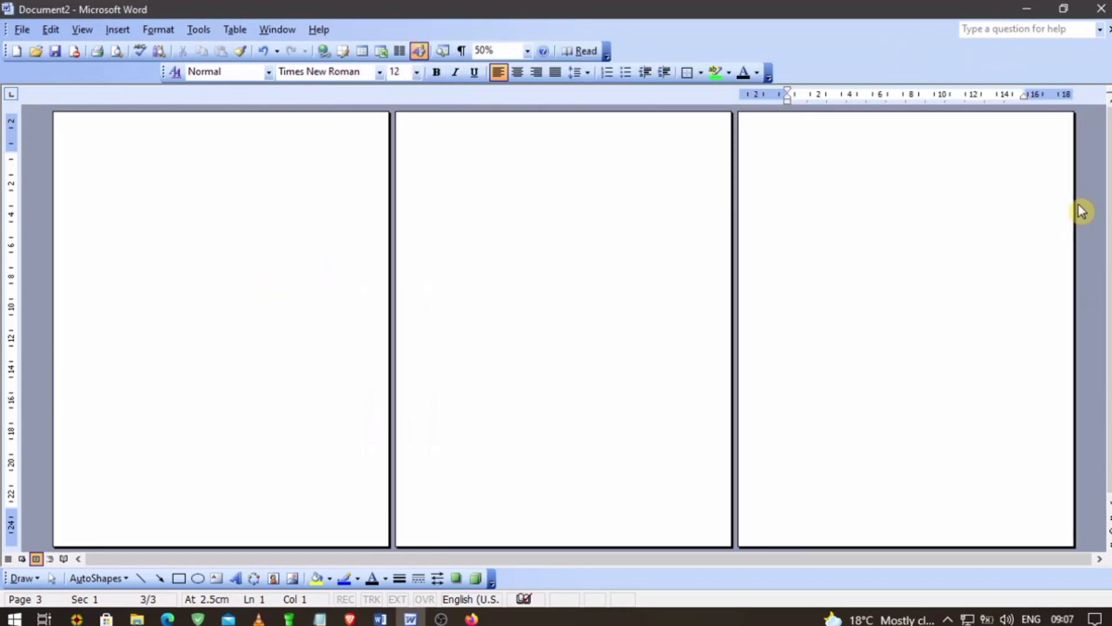
key("ctrl+Return")
key("ctrl+Return")
key("ctrl+Return")
scroll(1034, 179, "down", 3)
scroll(1023, 179, "up", 1)
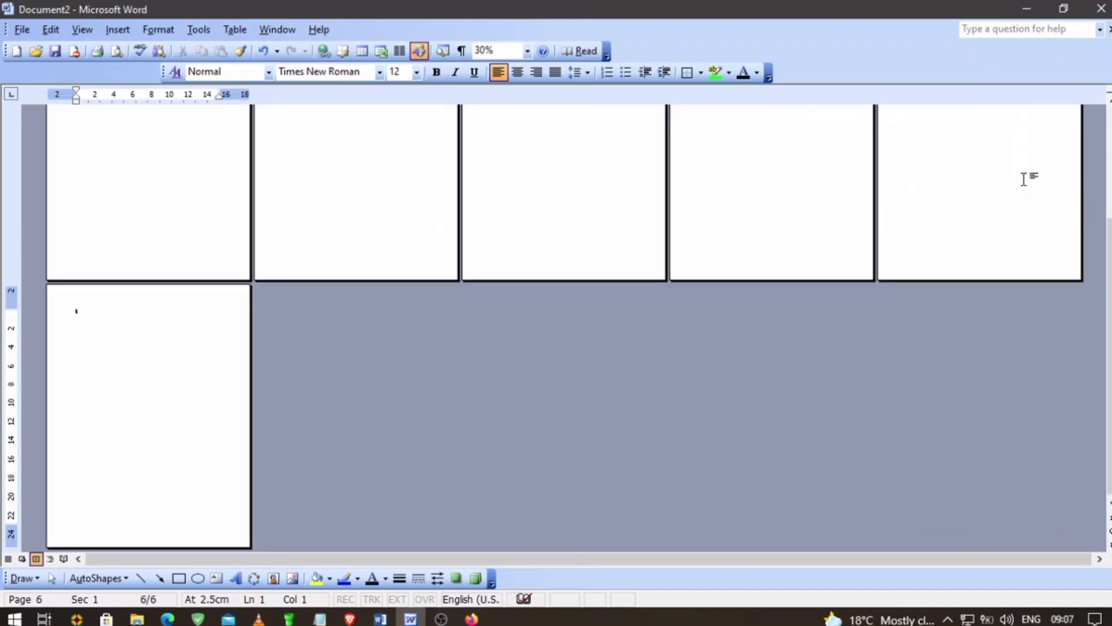
scroll(817, 258, "up", 1)
scroll(817, 258, "up", 1)
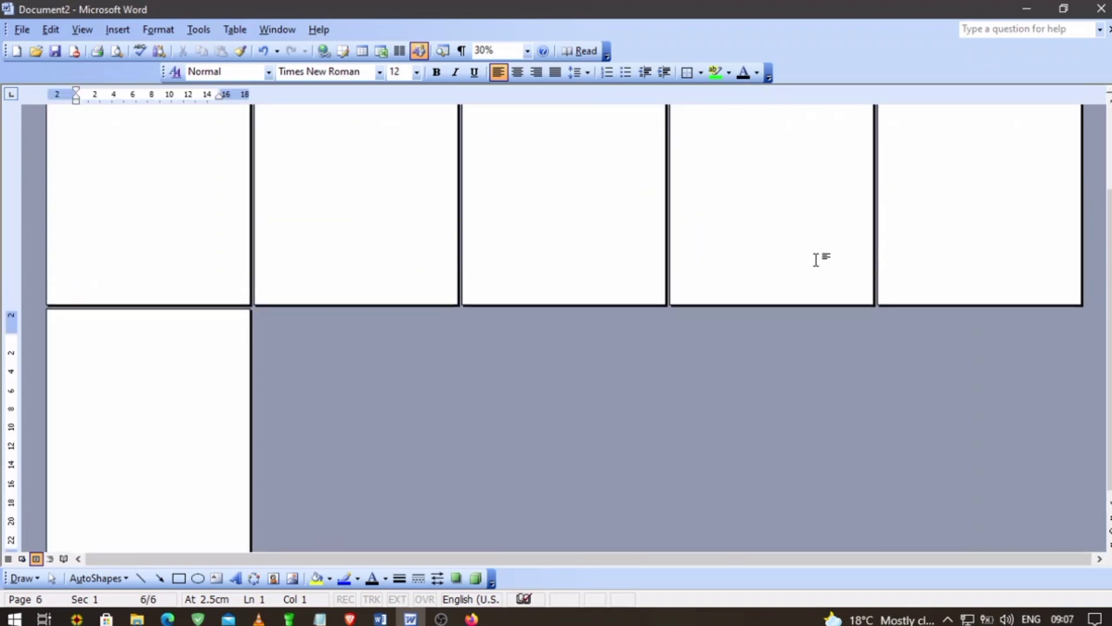
Add 'I have added 5 more pages' to the notes, fixing the typo and count, then minimize Notepad.
left_click(330, 618)
key("Return")
key("Return")
type("I ")
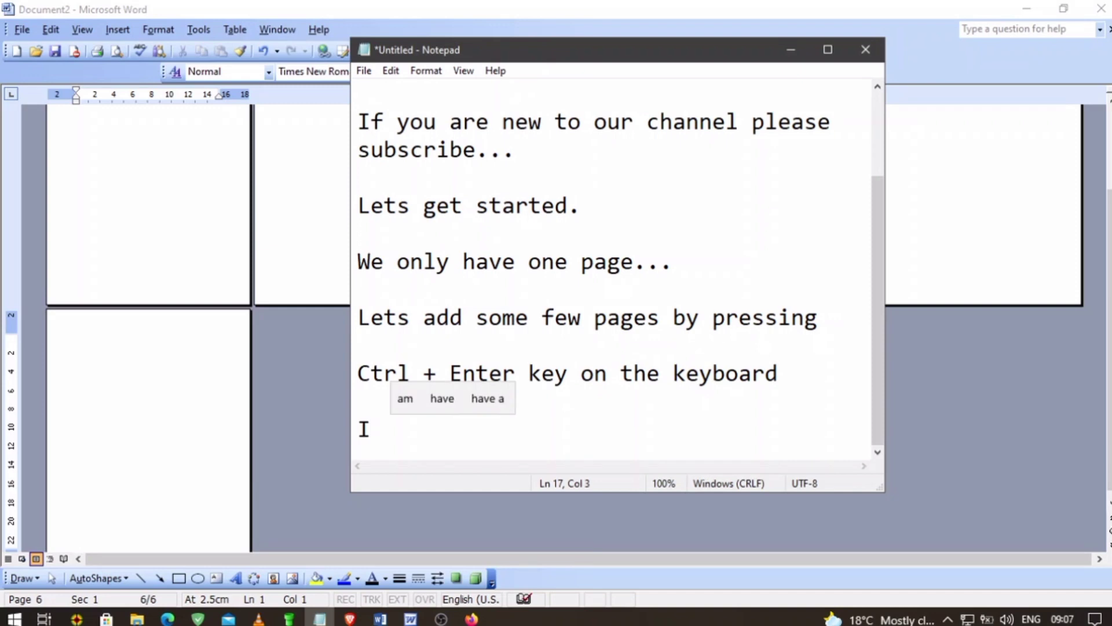
type("have afd")
key("BackSpace")
key("BackSpace")
type("ded ")
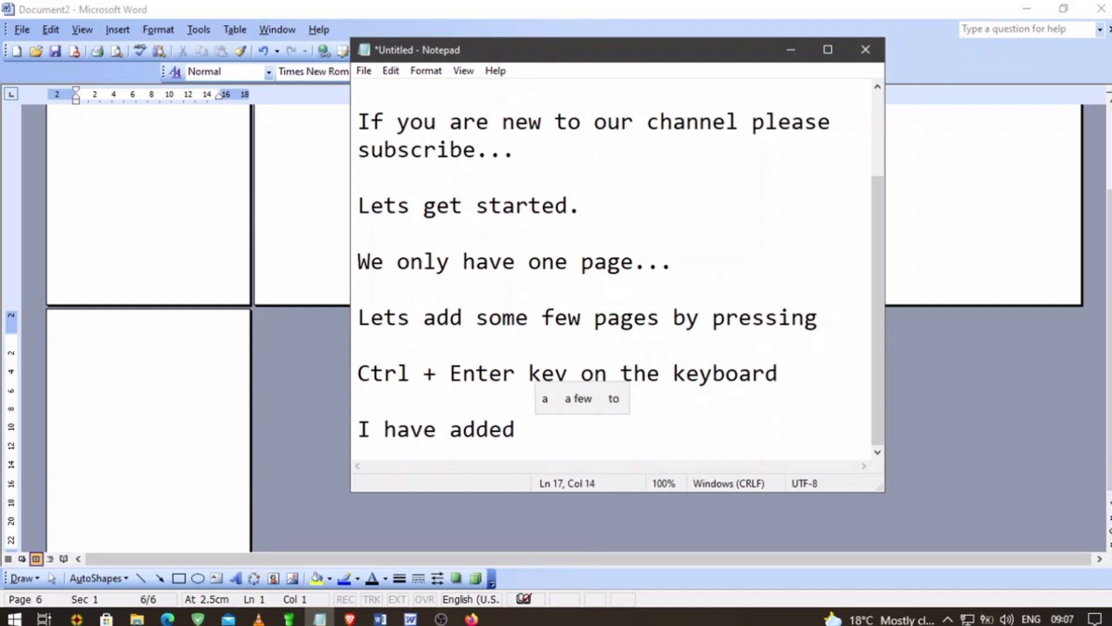
type("6 more p")
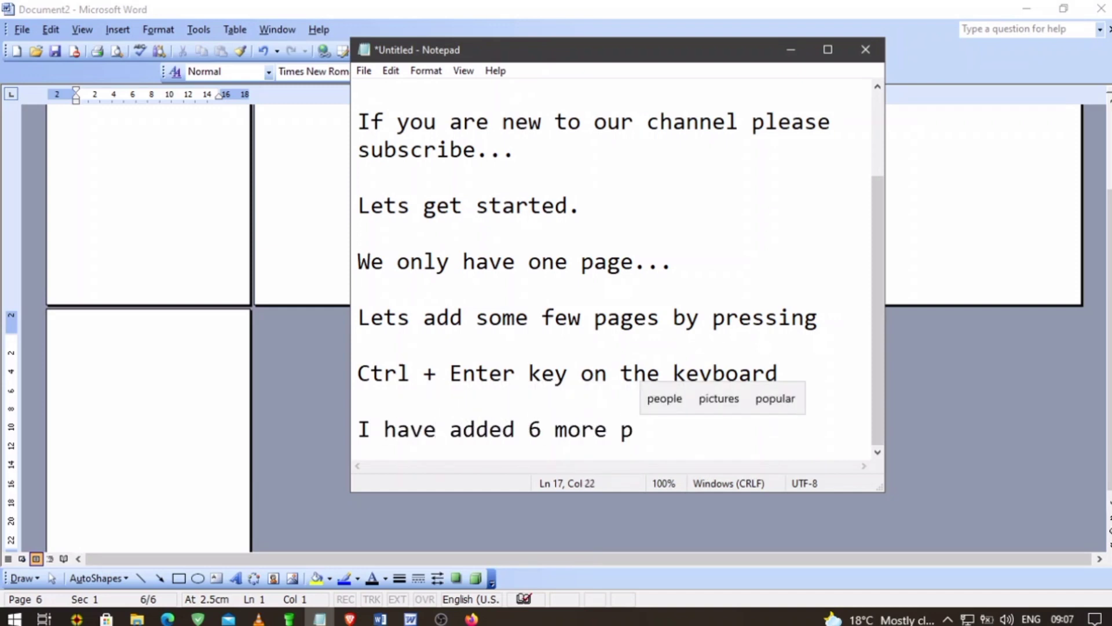
key("Left")
key("Left")
key("shift+Left")
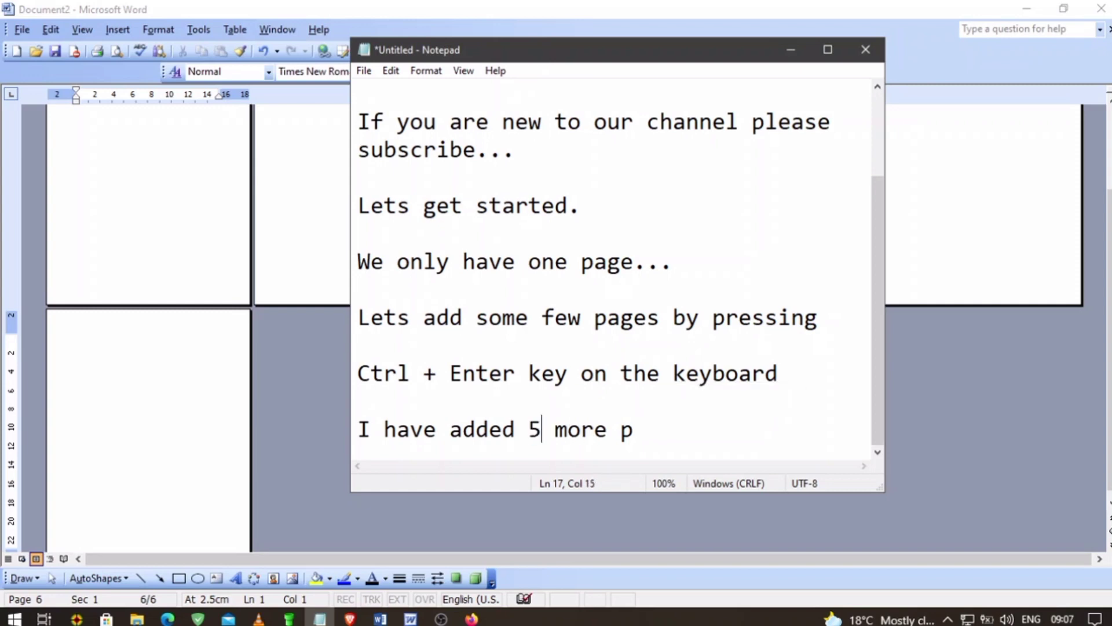
key("End")
type("ages")
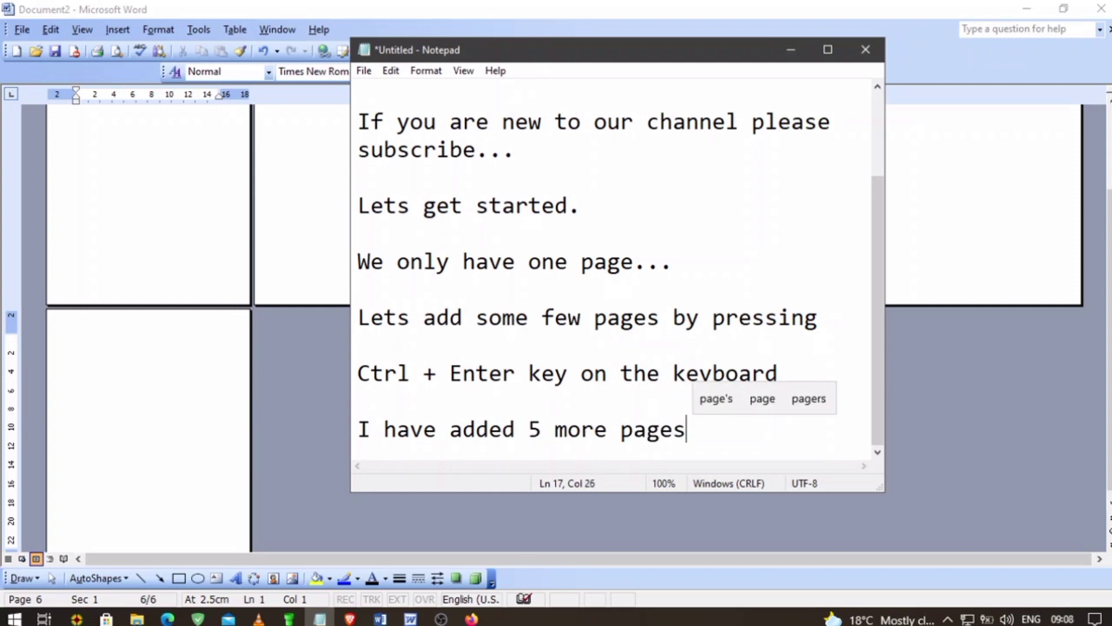
left_click(802, 52)
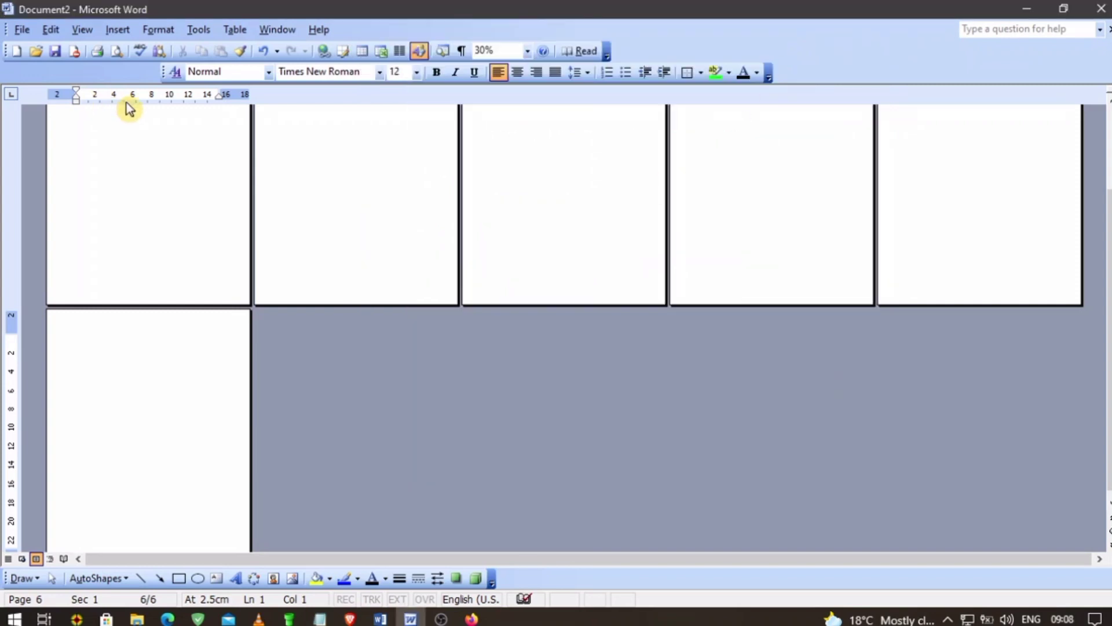
Open Word 2003's Insert menu and highlight the Page Numbers... entry.
scroll(162, 139, "up", 2)
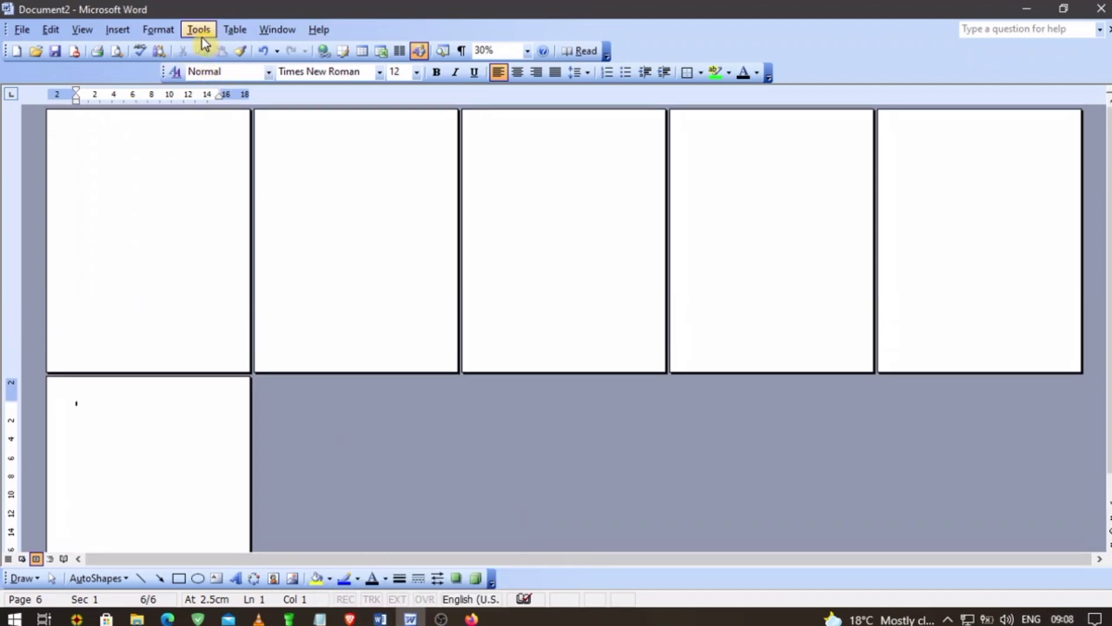
left_click(111, 33)
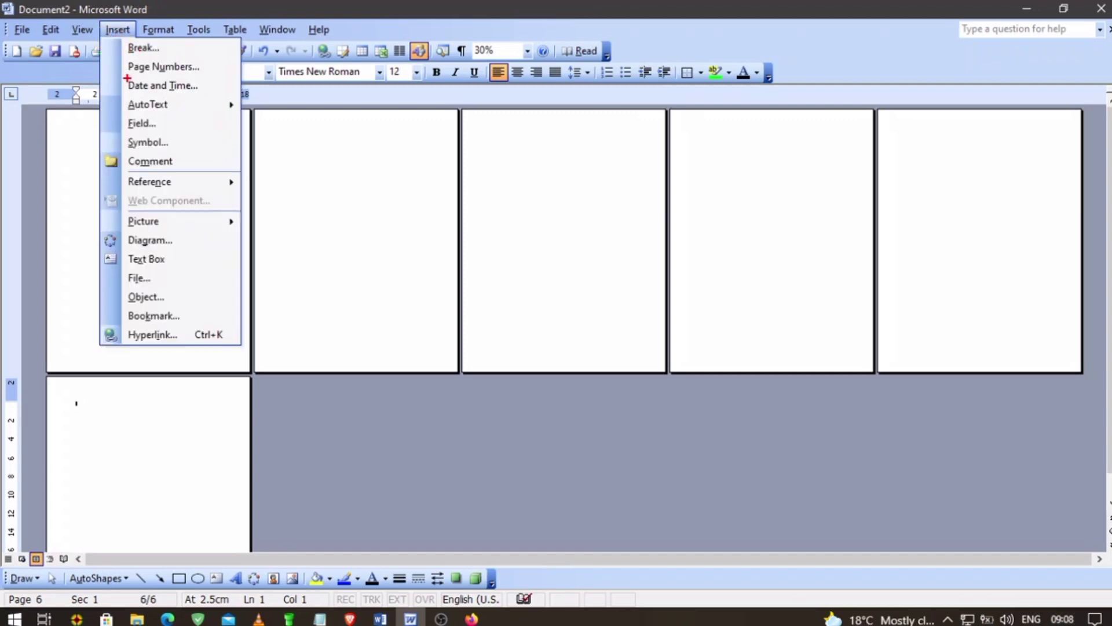
left_click_drag(120, 58, 222, 80)
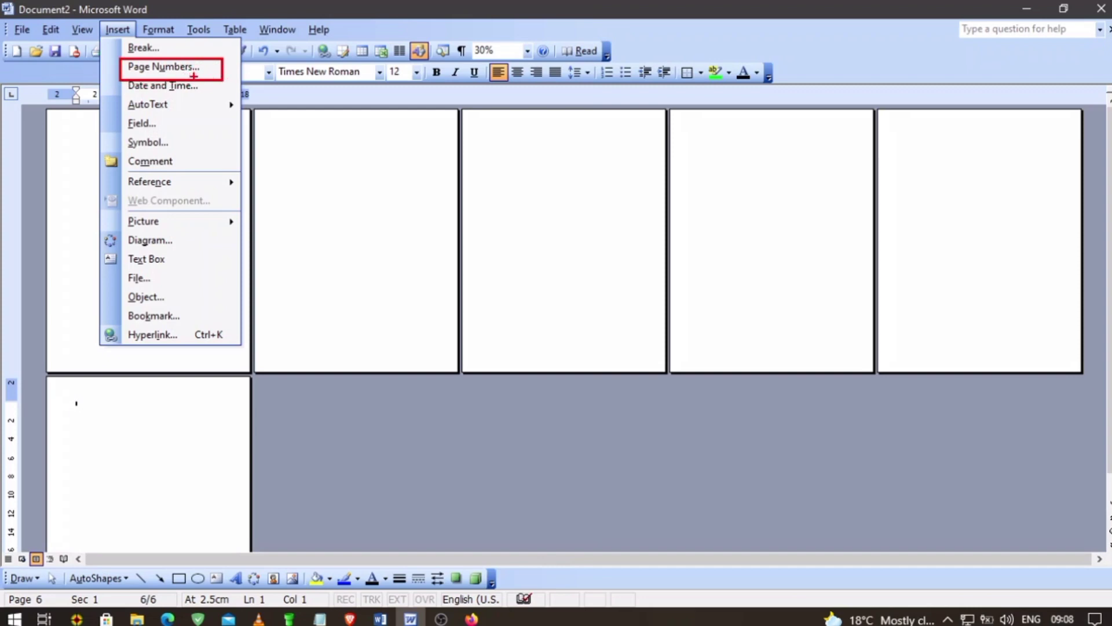
left_click(117, 29)
Open Page Numbers and set the position to Bottom of page (Footer).
left_click(165, 68)
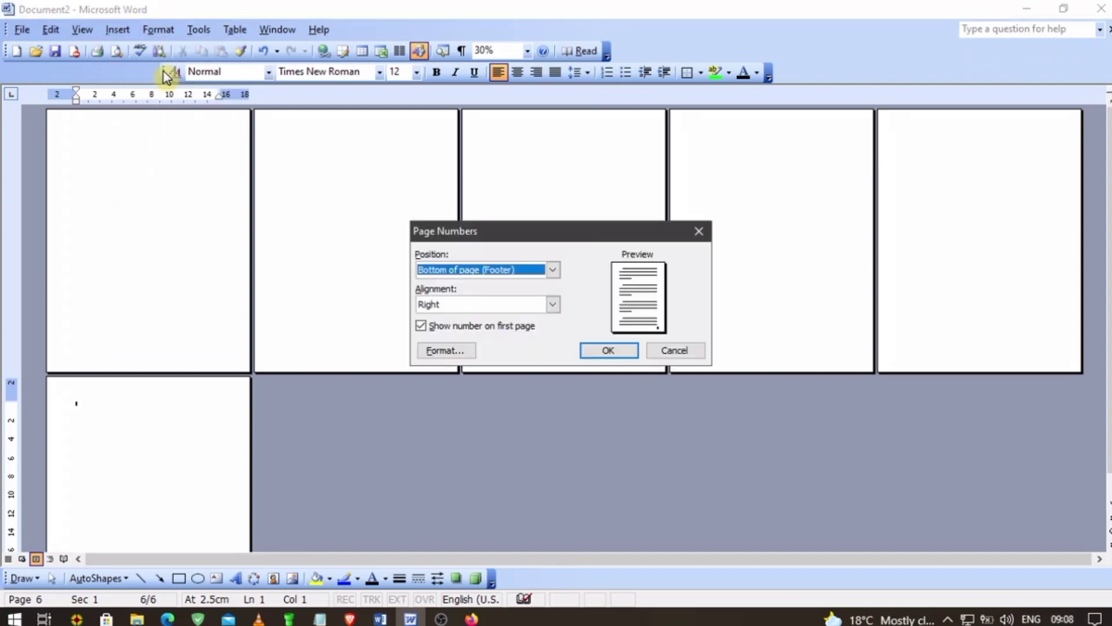
left_click(538, 270)
left_click(542, 283)
left_click(533, 271)
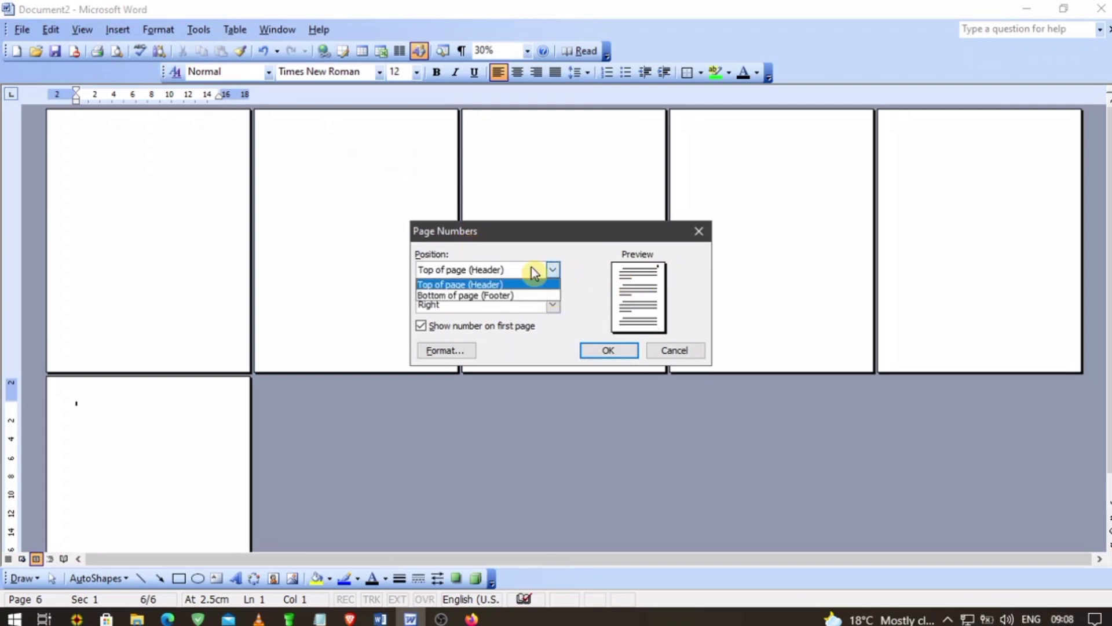
left_click(539, 295)
Try the alignment options, settle on Center, and apply with the number shown on the first page.
left_click(552, 305)
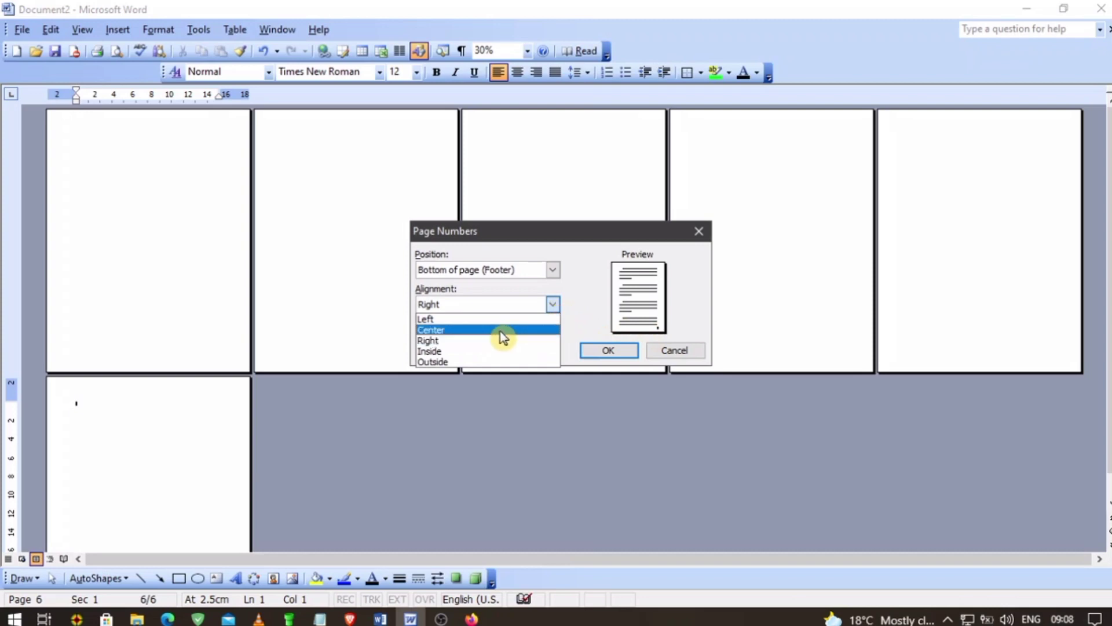
left_click(492, 330)
left_click(523, 306)
left_click(510, 340)
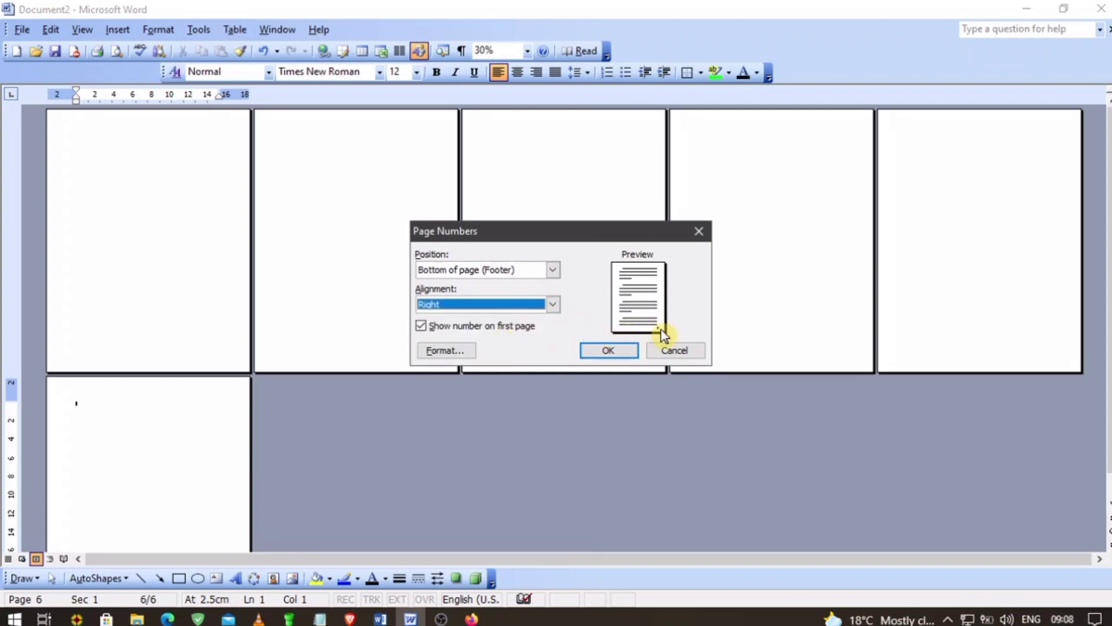
left_click(552, 304)
left_click(486, 351)
left_click(552, 304)
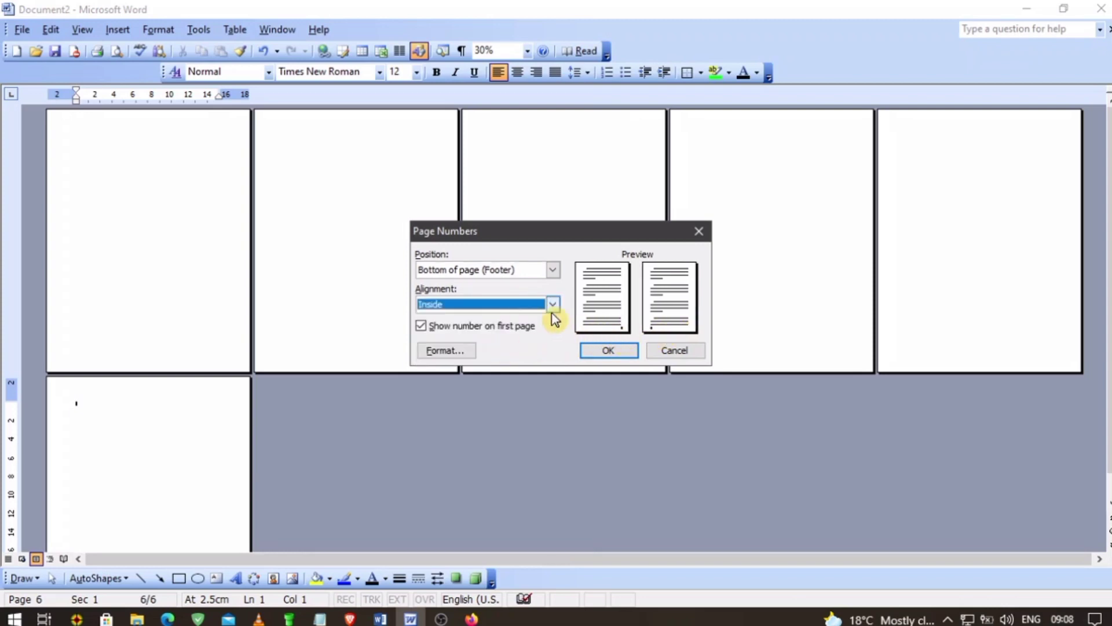
left_click(492, 320)
left_click(552, 304)
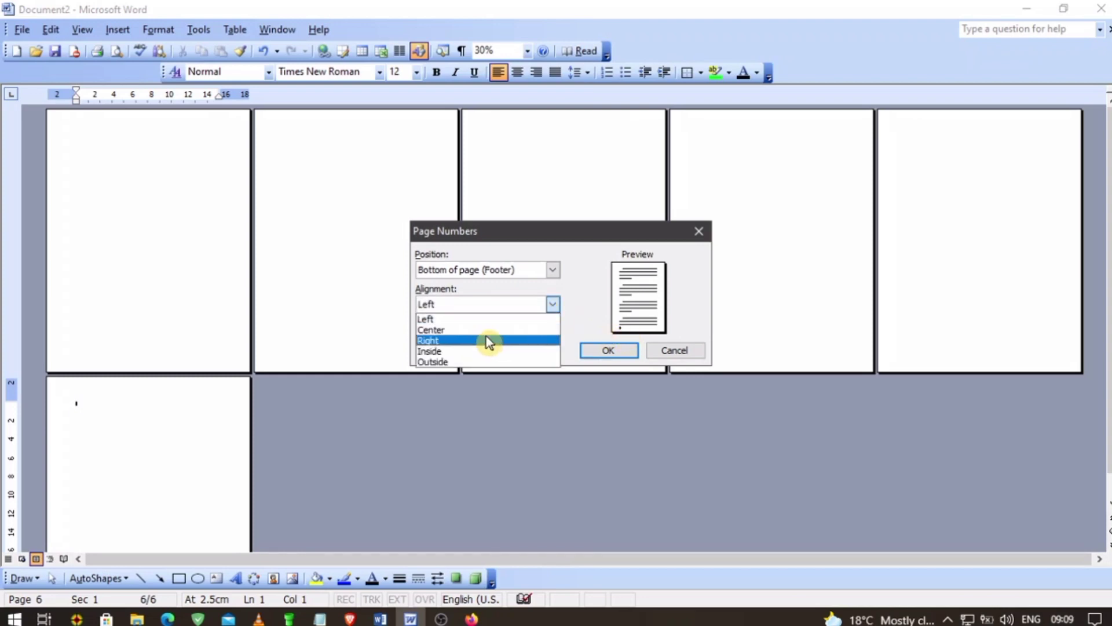
left_click(493, 329)
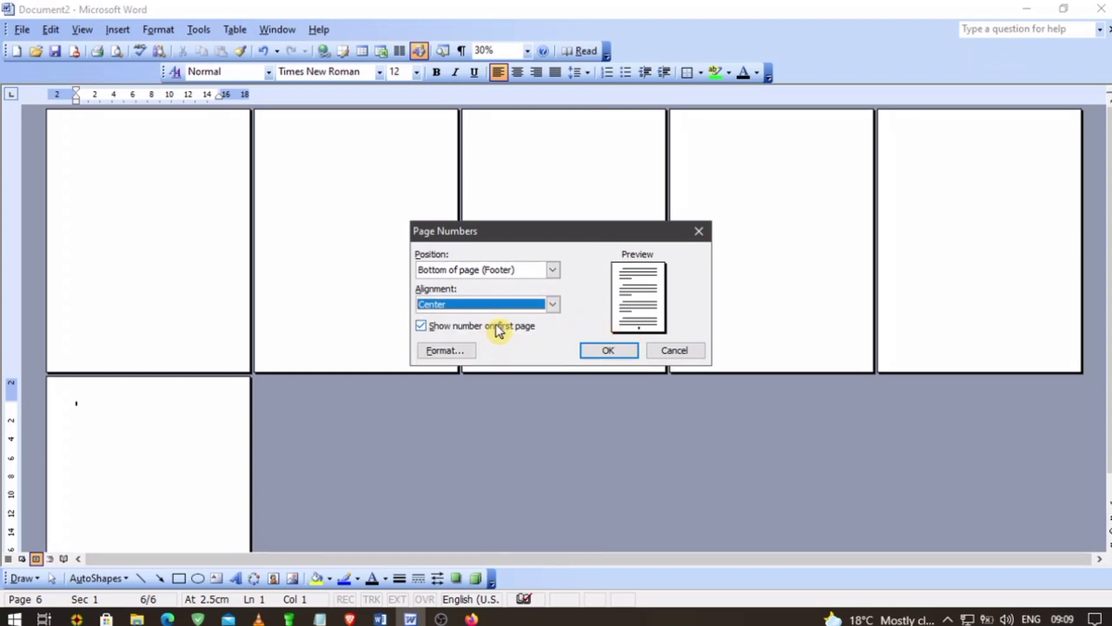
left_click(610, 350)
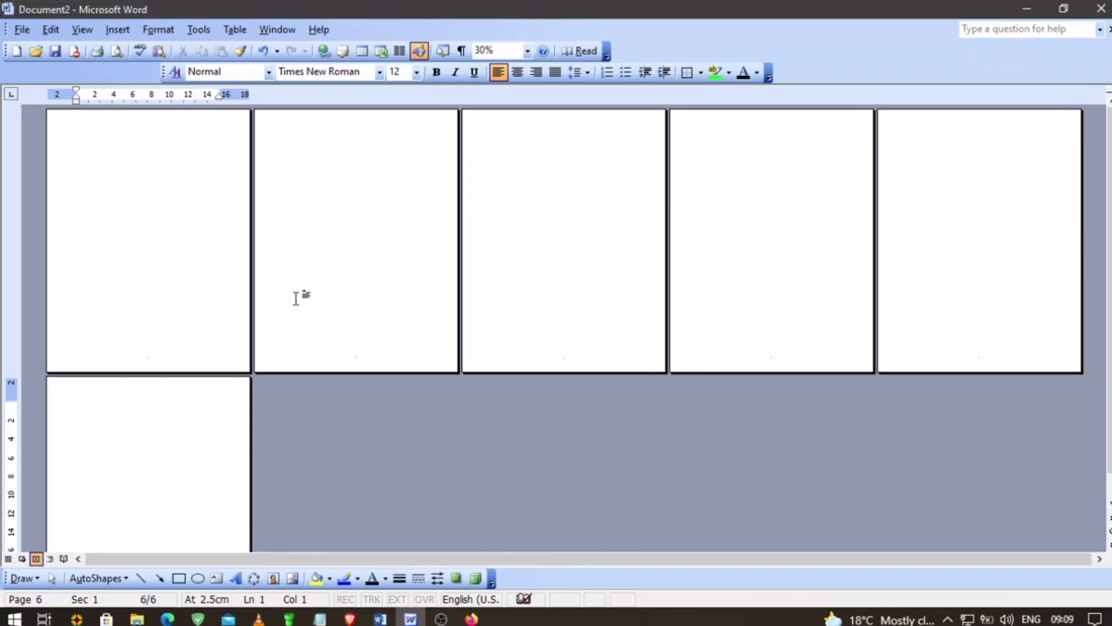
scroll(296, 298, "up", 2)
scroll(474, 288, "up", 3)
scroll(489, 281, "up", 1)
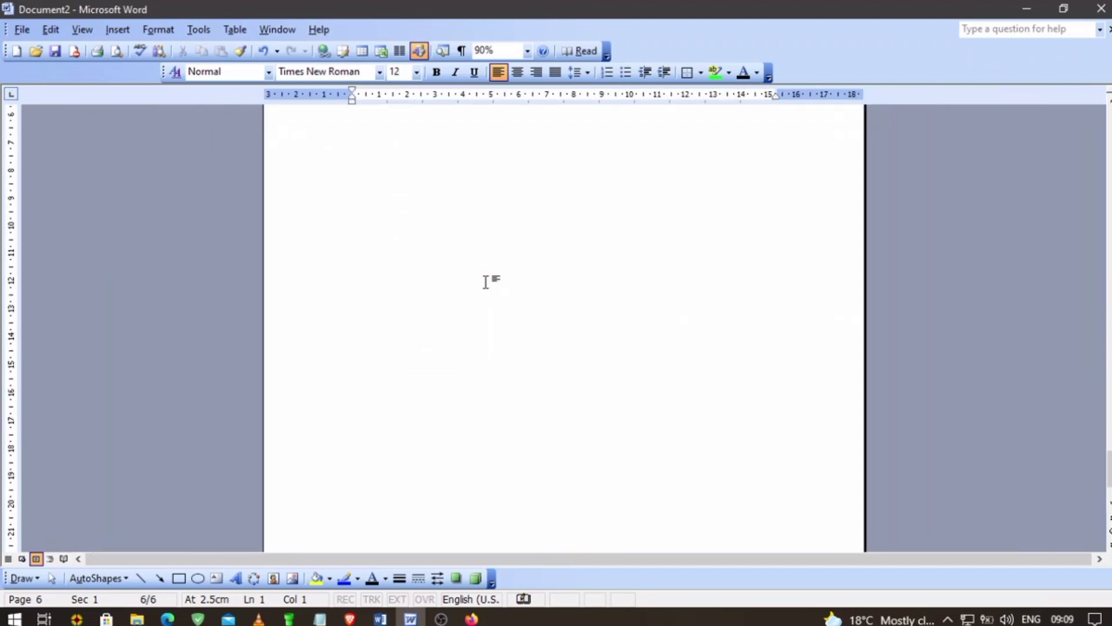
scroll(486, 282, "down", 2)
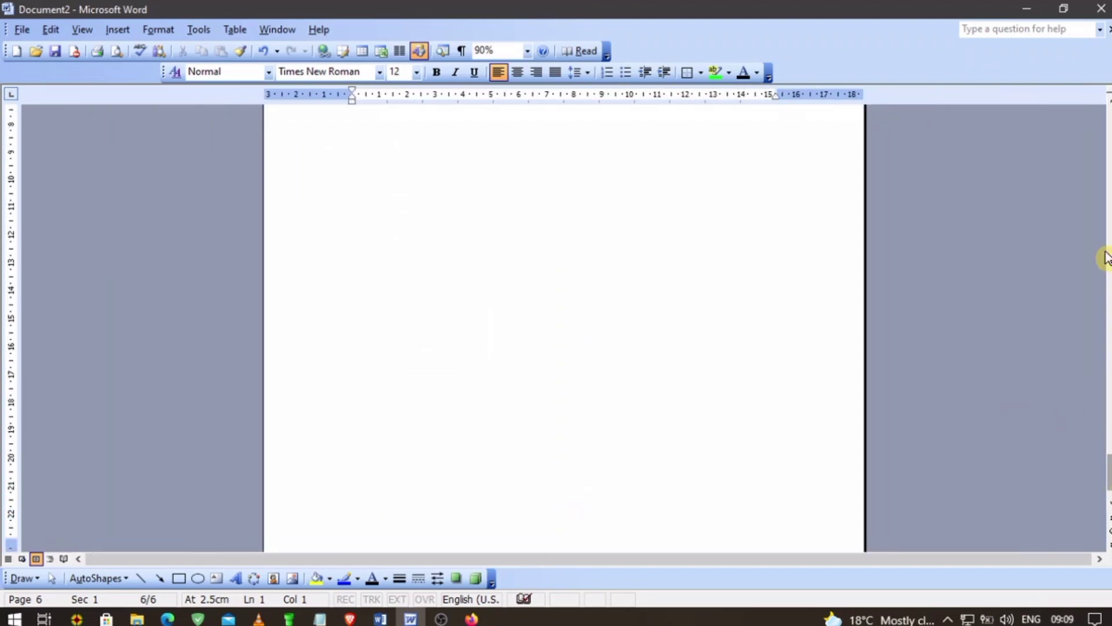
left_click_drag(1108, 472, 1108, 139)
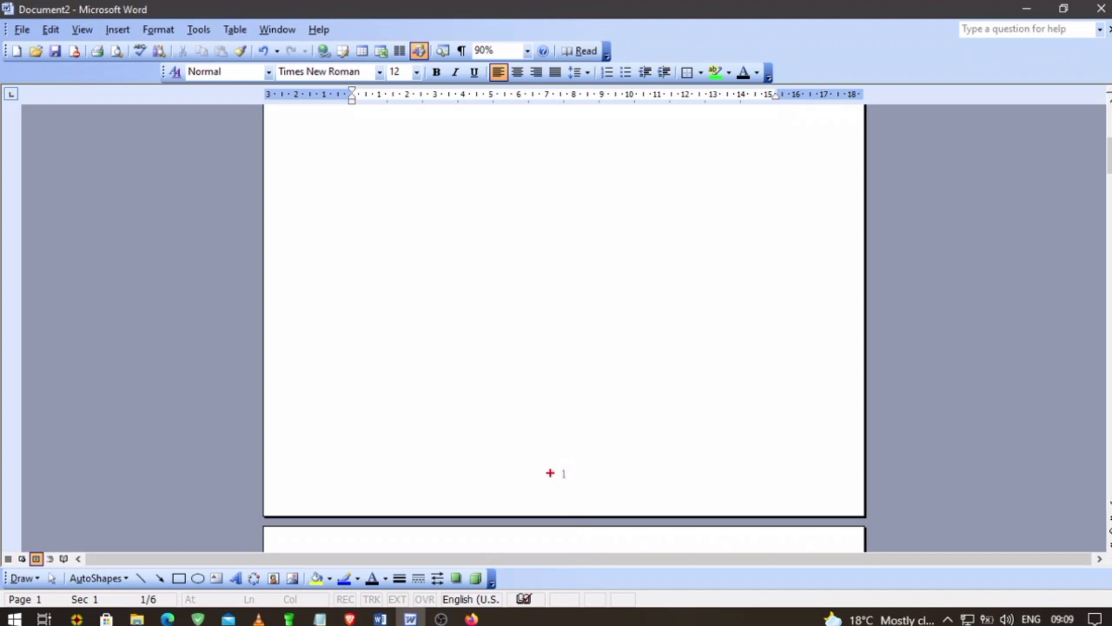
left_click_drag(527, 451, 597, 494)
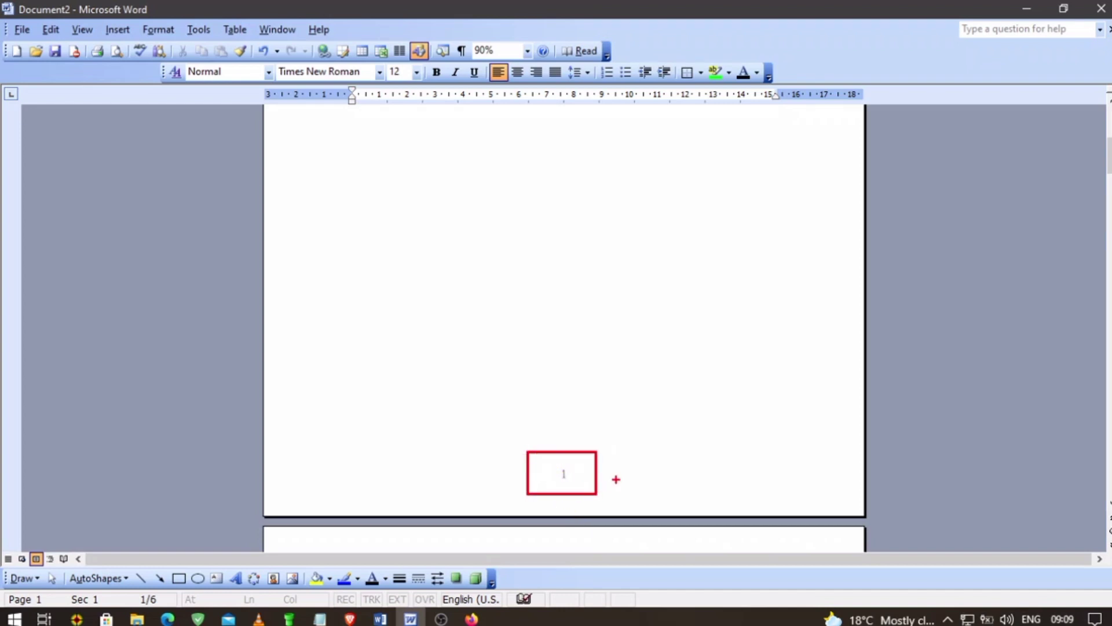
scroll(602, 487, "down", 5)
scroll(602, 487, "down", 3)
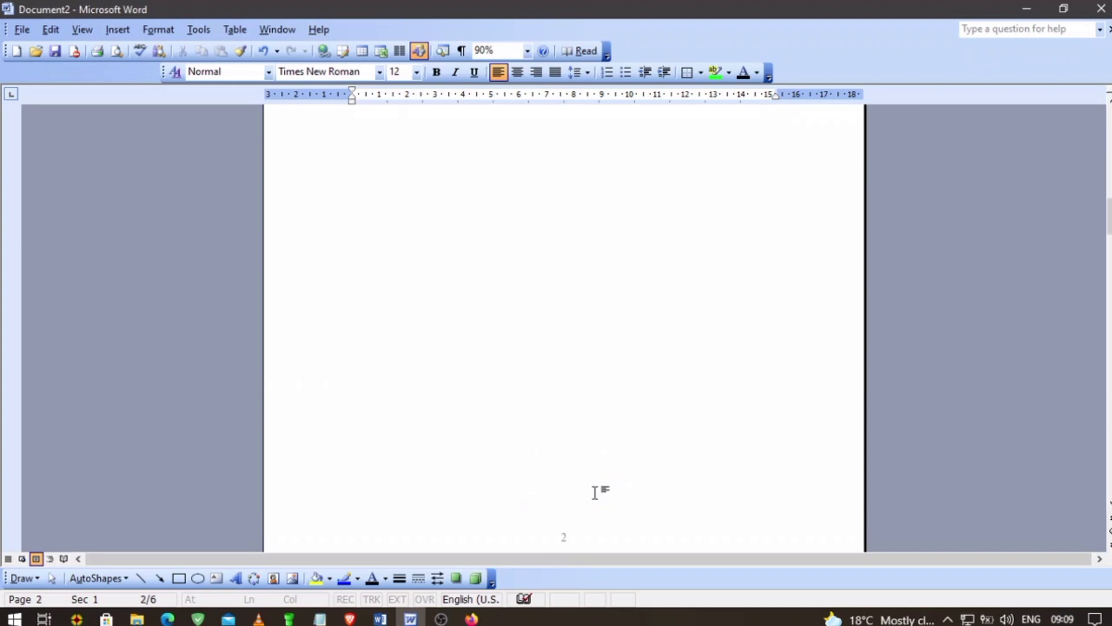
scroll(582, 483, "down", 2)
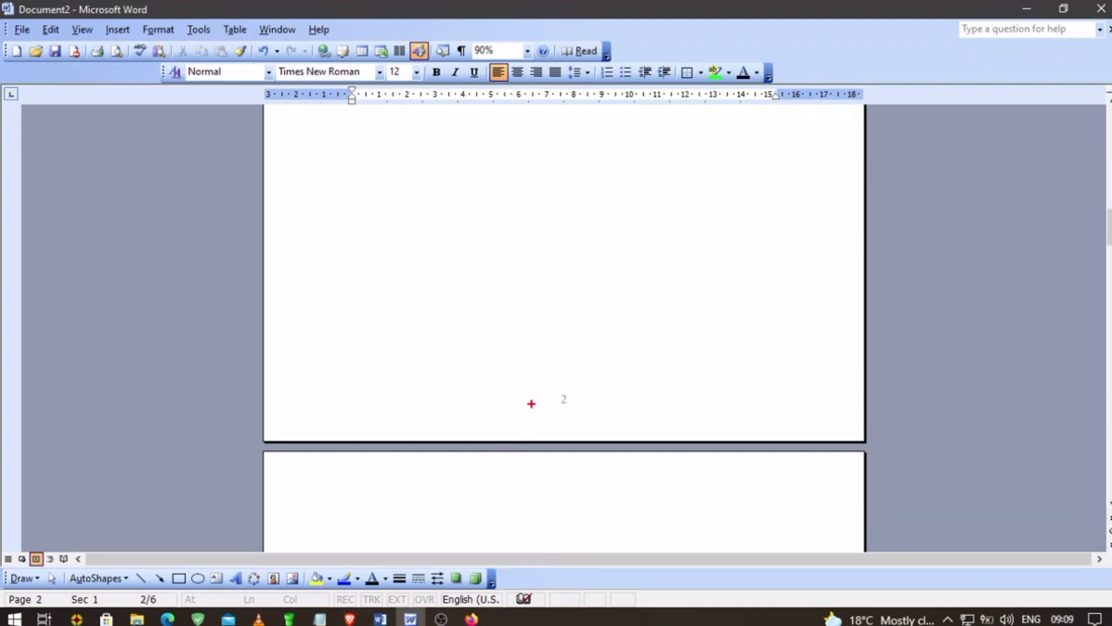
left_click_drag(529, 383, 606, 418)
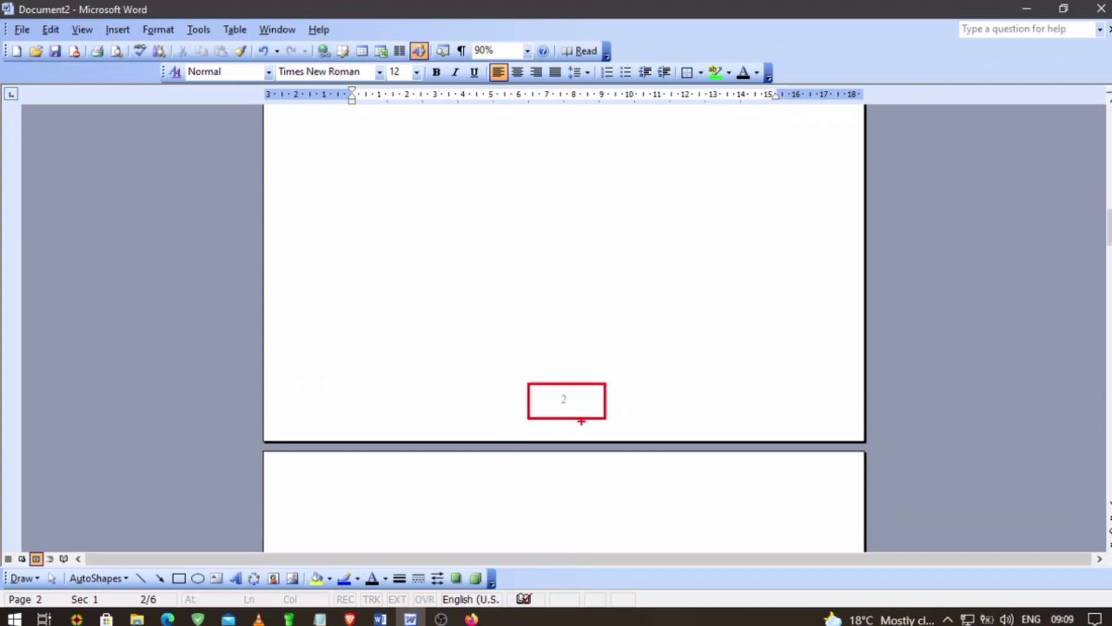
scroll(579, 428, "down", 5)
scroll(572, 432, "down", 5)
scroll(572, 434, "down", 4)
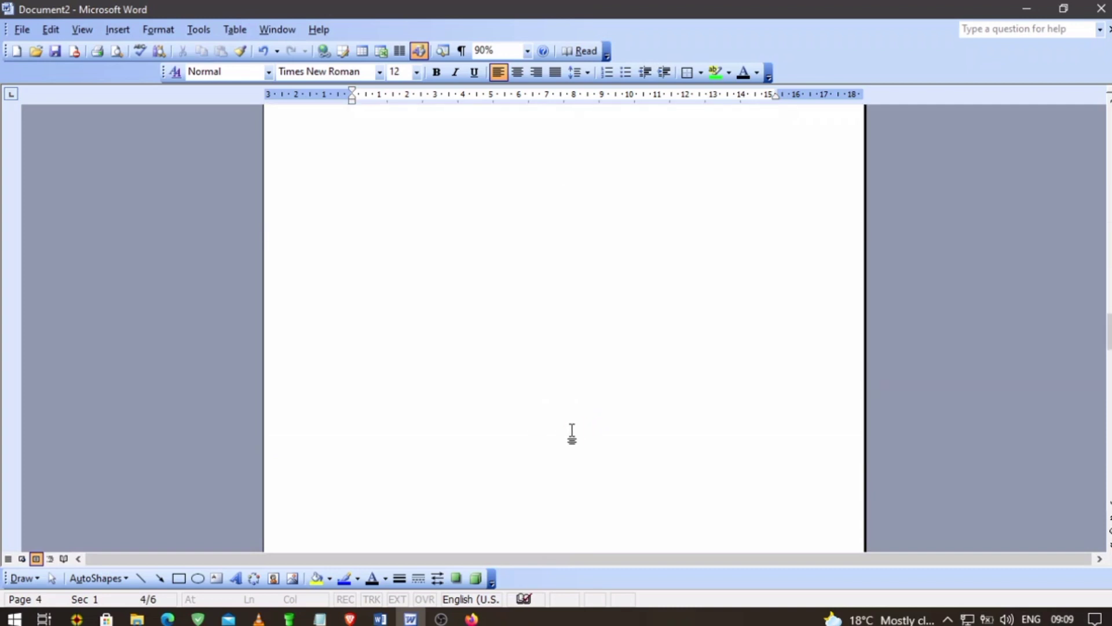
scroll(572, 434, "down", 5)
scroll(571, 434, "down", 5)
scroll(570, 434, "down", 5)
scroll(566, 469, "down", 4)
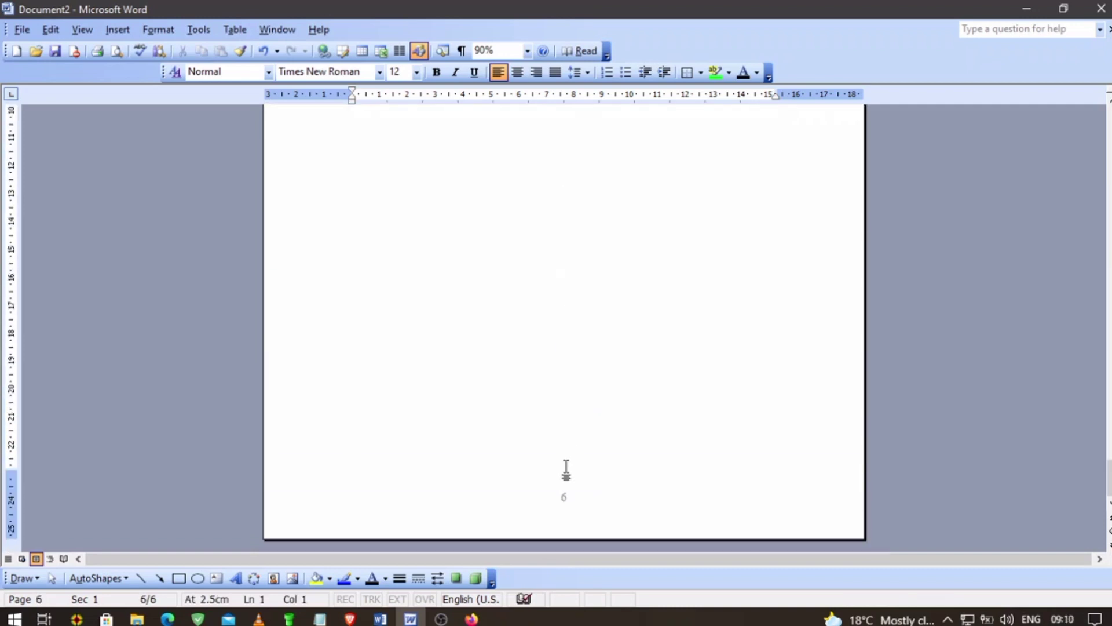
mouse_move(410, 618)
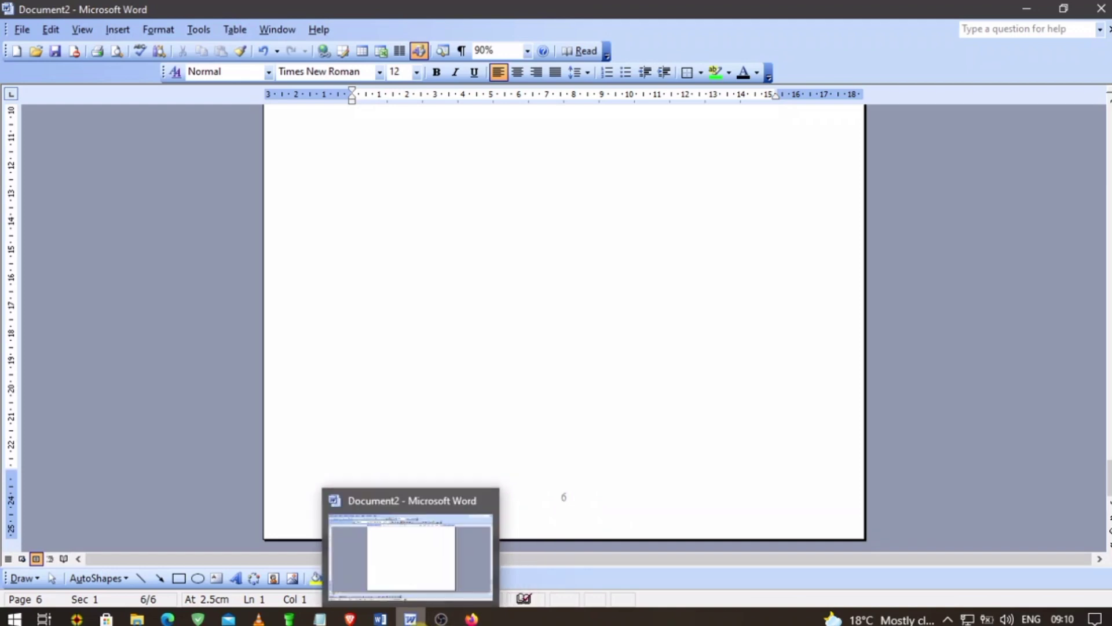
Add the line 'That was Easy now lets use Ms Word 2016' to the notes.
left_click(319, 618)
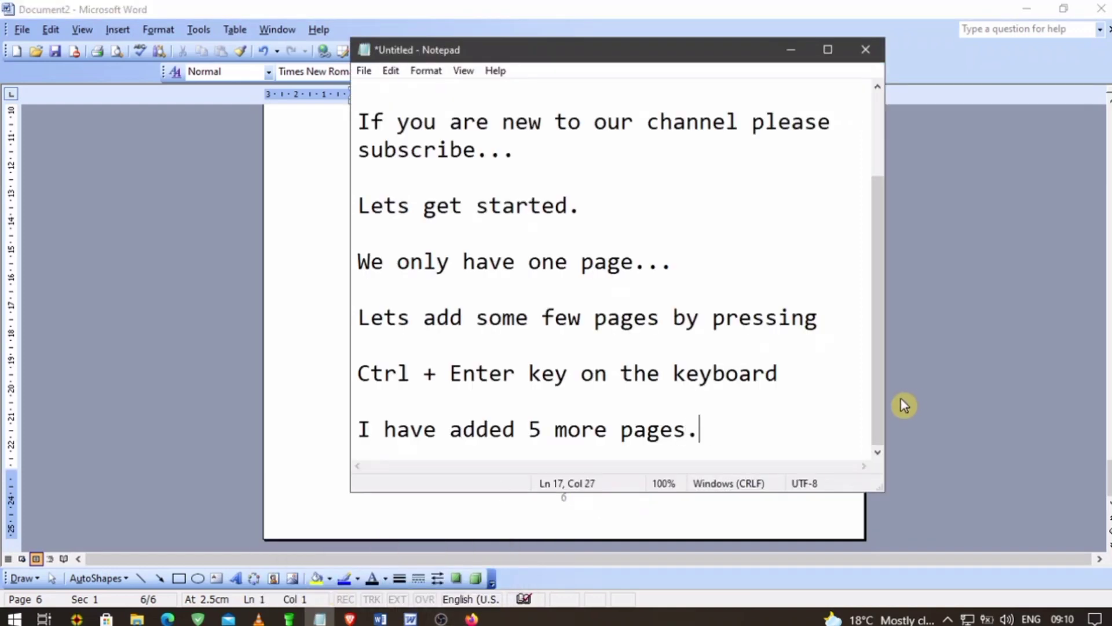
key("Return")
key("Return")
key("Return")
type("That was ")
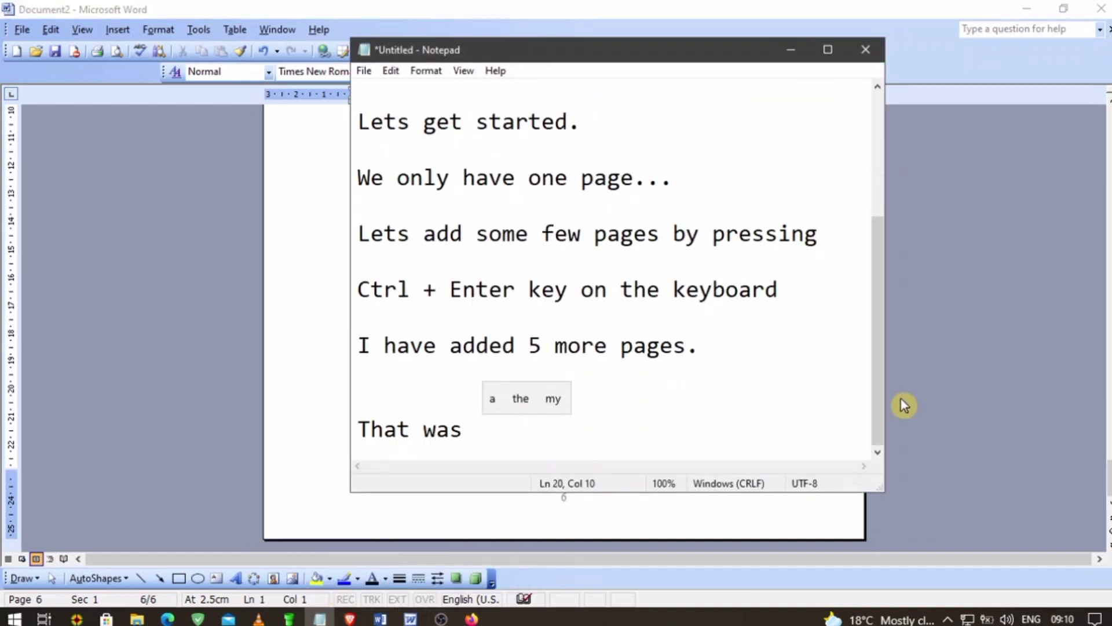
type("Easy now le")
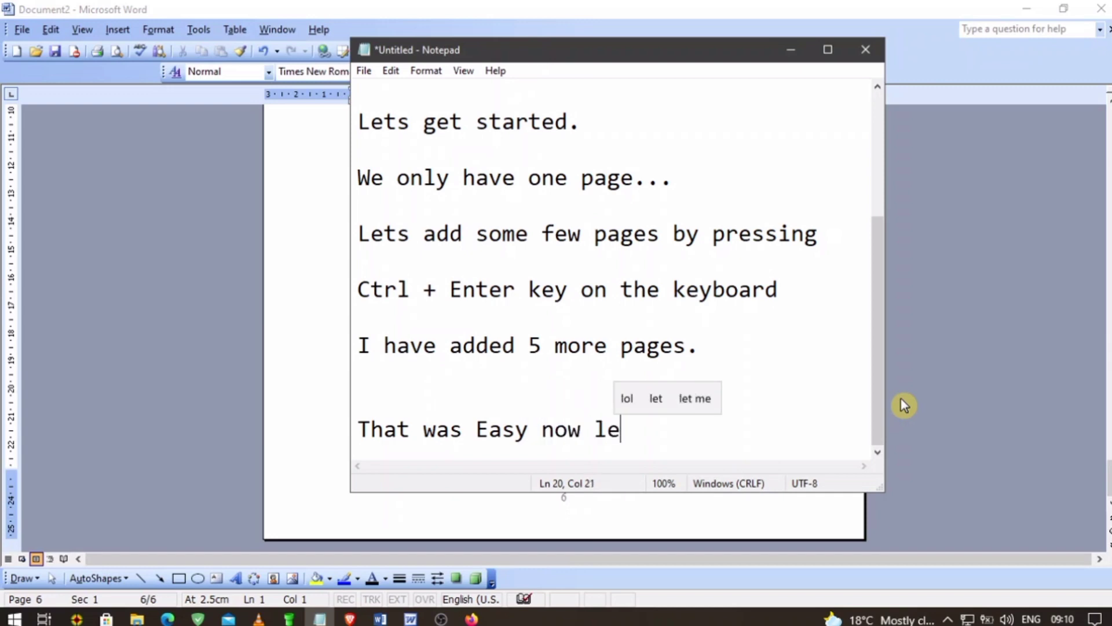
type("ts use Ms ")
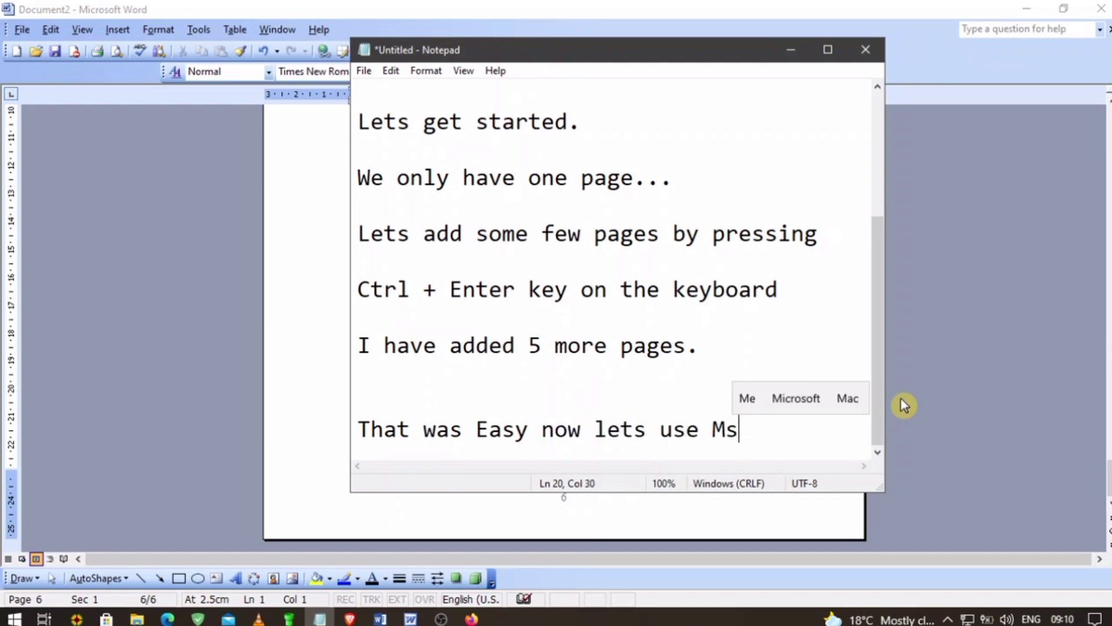
type("Word")
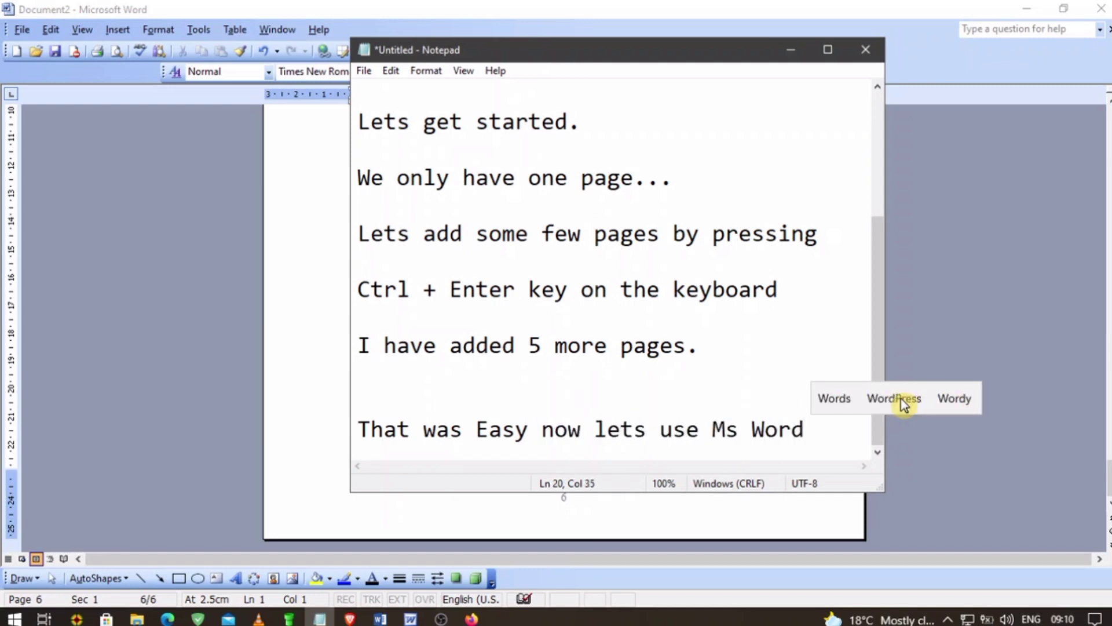
key("Return")
type("2016")
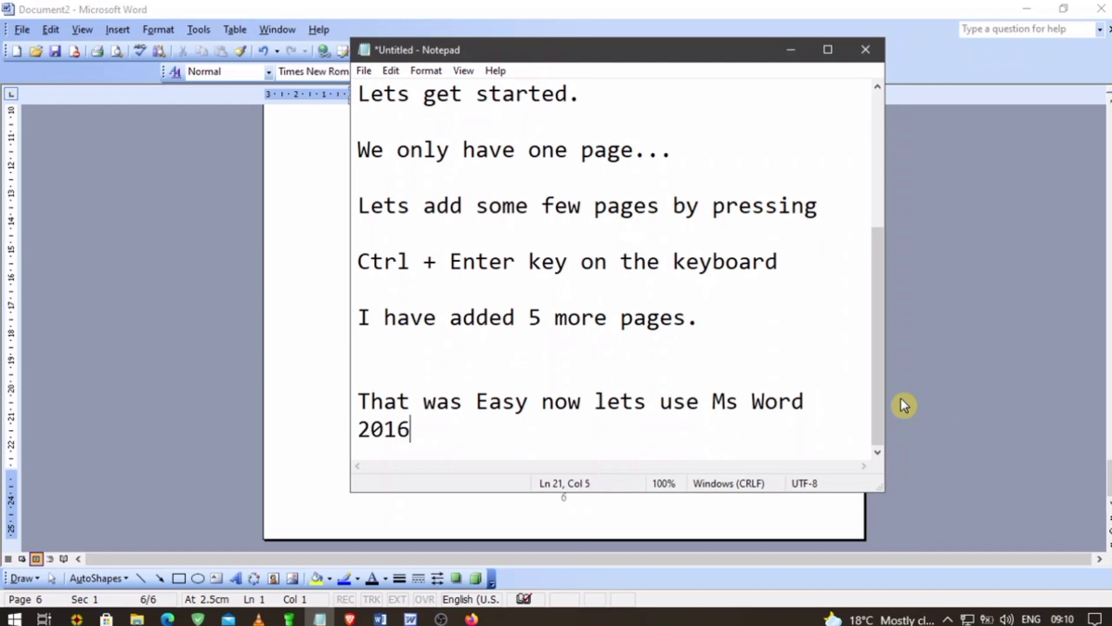
left_click(380, 618)
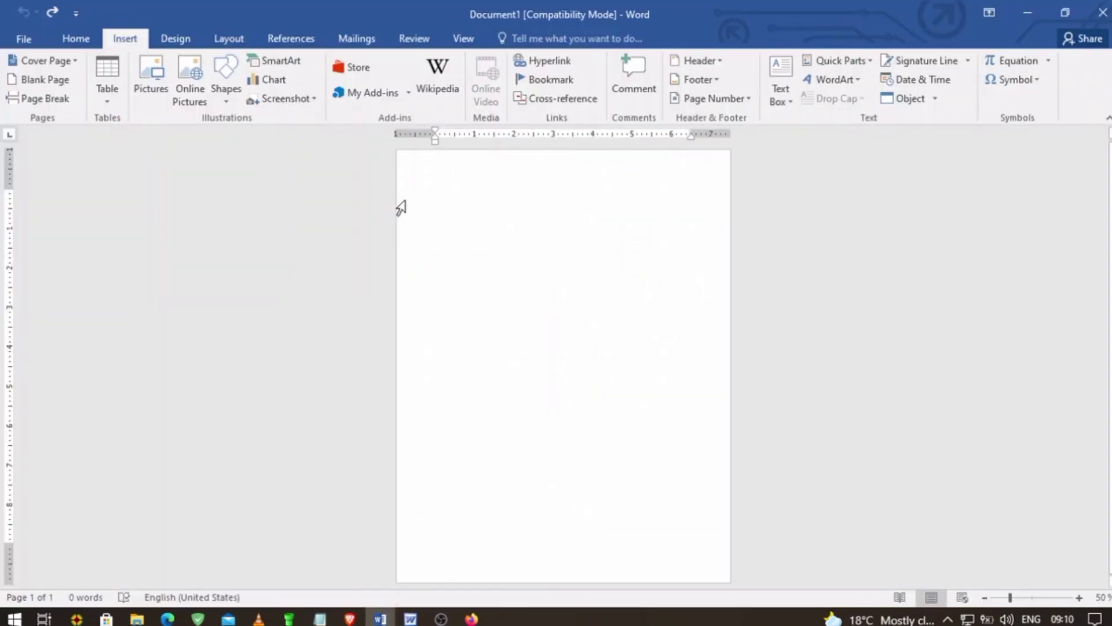
From the Home tab, add Ctrl+Enter page breaks to make six blank Word 2016 pages, zooming to review them.
left_click(76, 39)
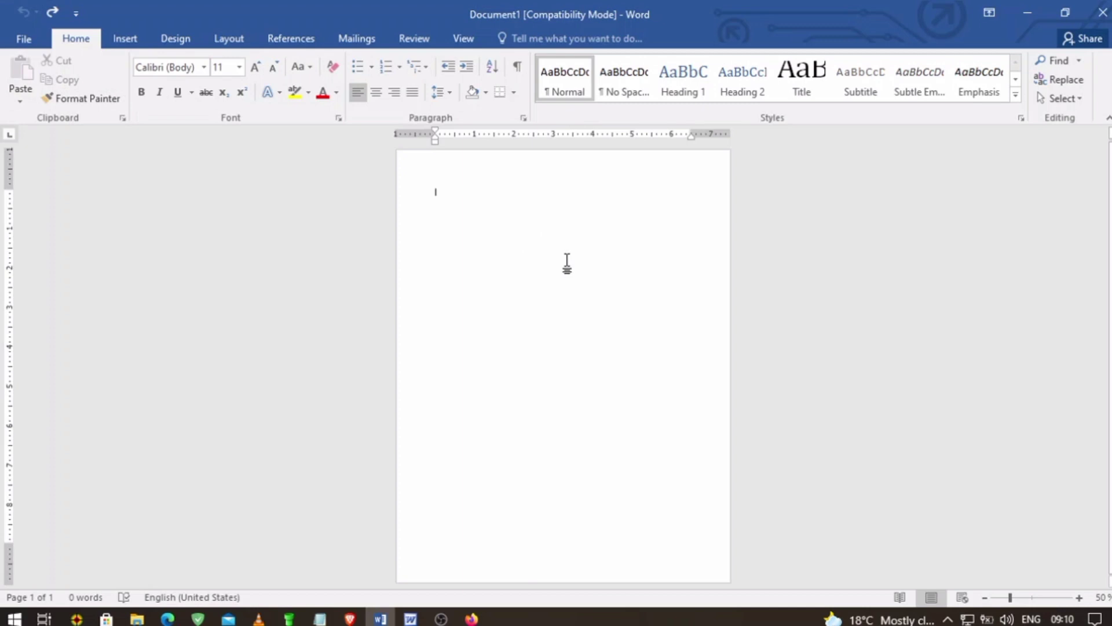
key("ctrl+Return")
key("ctrl+Return")
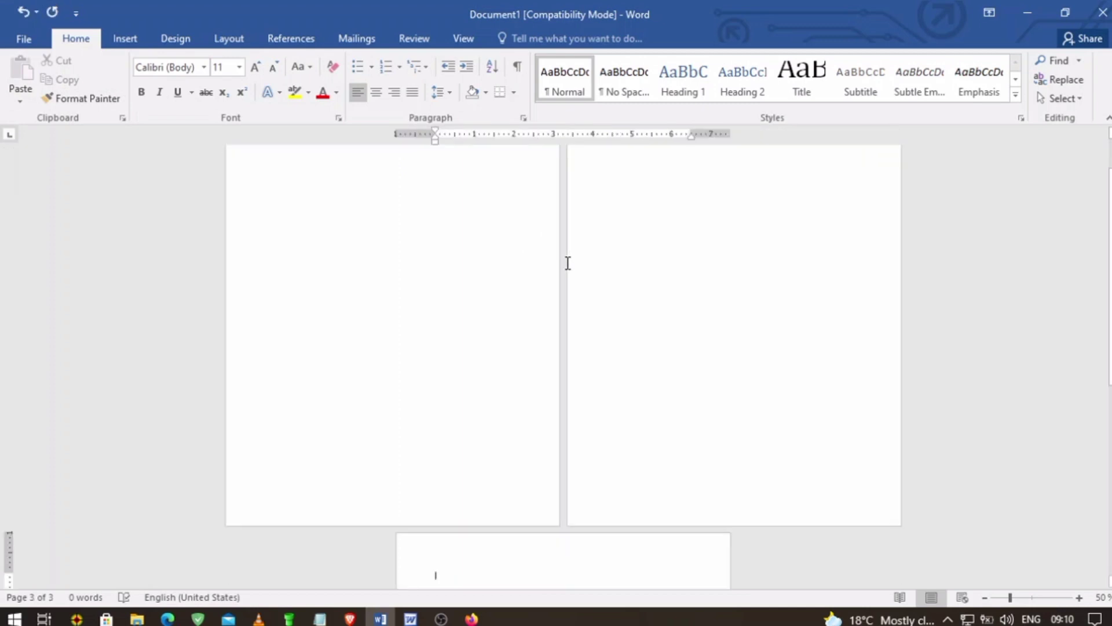
key("ctrl+Return")
scroll(568, 263, "down", 2, "ctrl")
scroll(573, 264, "down", 1, "ctrl")
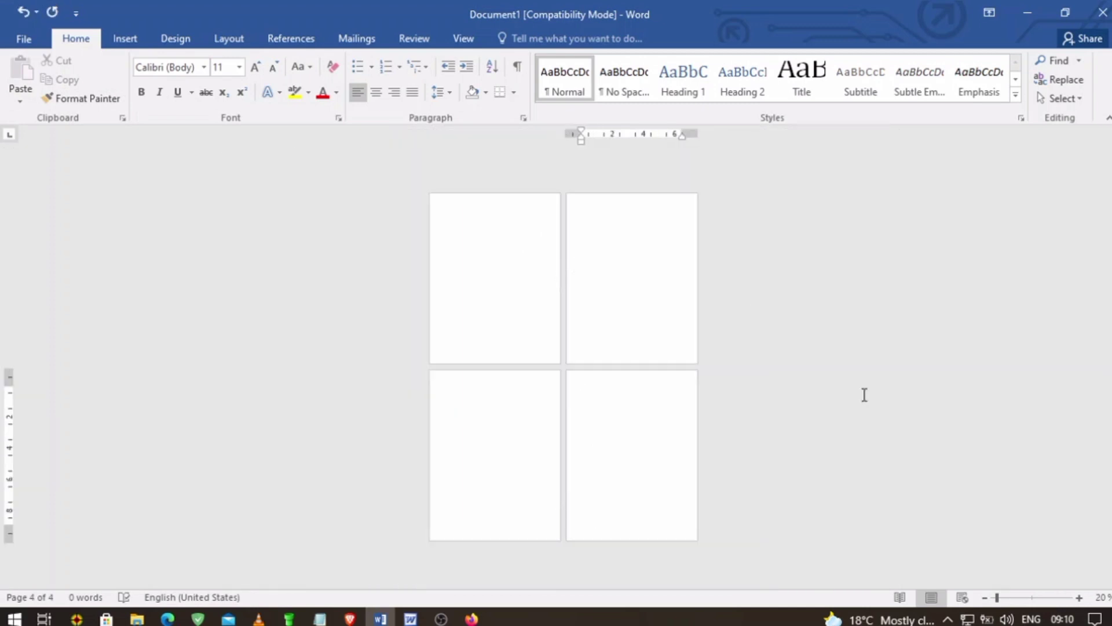
left_click_drag(1000, 595, 1005, 598)
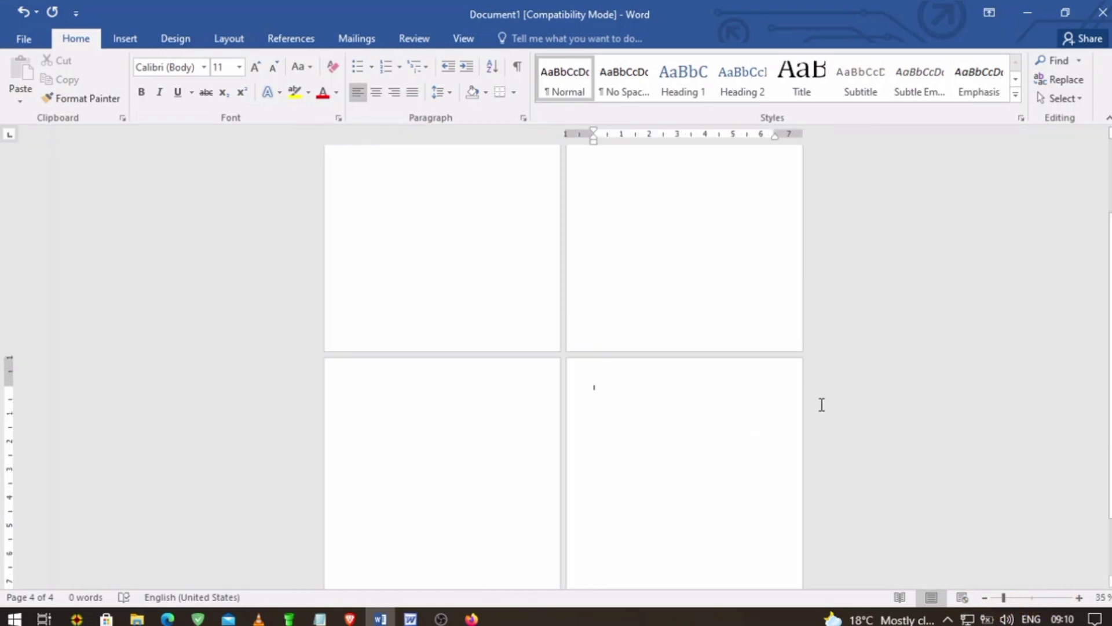
scroll(822, 405, "down", 2)
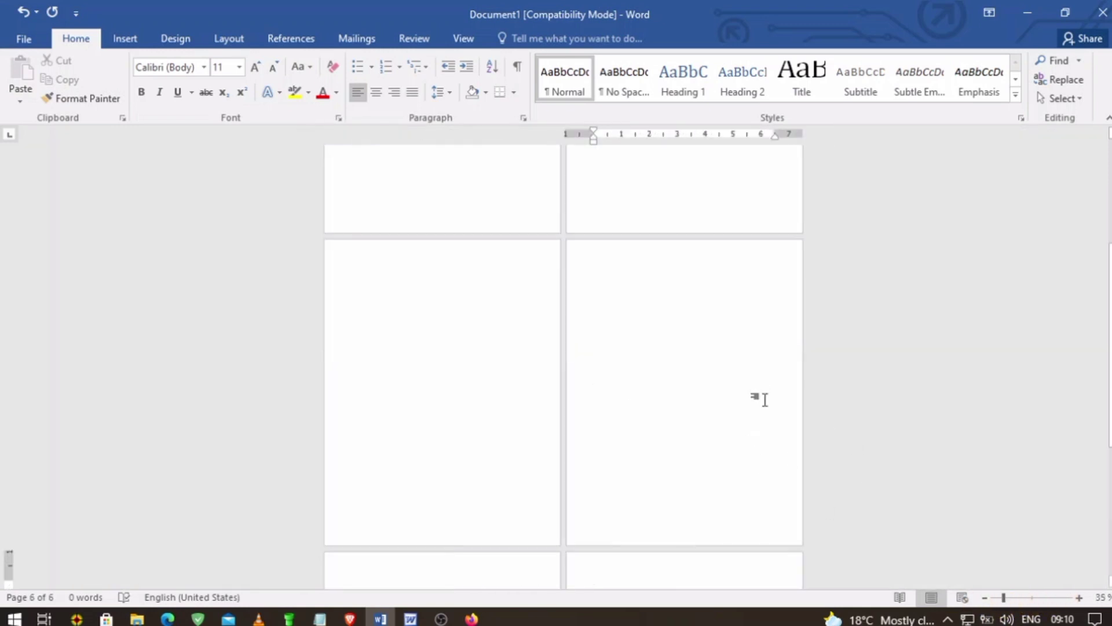
scroll(764, 399, "up", 3)
scroll(767, 407, "down", 4)
scroll(762, 407, "up", 3)
scroll(763, 407, "up", 2)
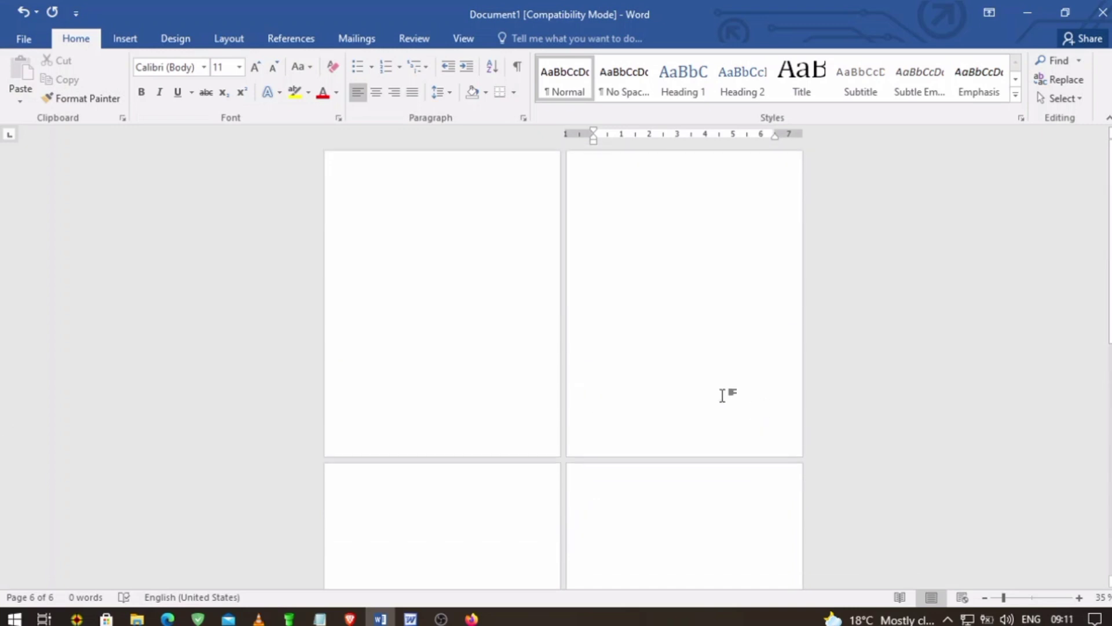
scroll(701, 392, "up", 4)
scroll(695, 390, "up", 2)
scroll(695, 390, "down", 2)
scroll(695, 391, "down", 4)
scroll(693, 396, "down", 3)
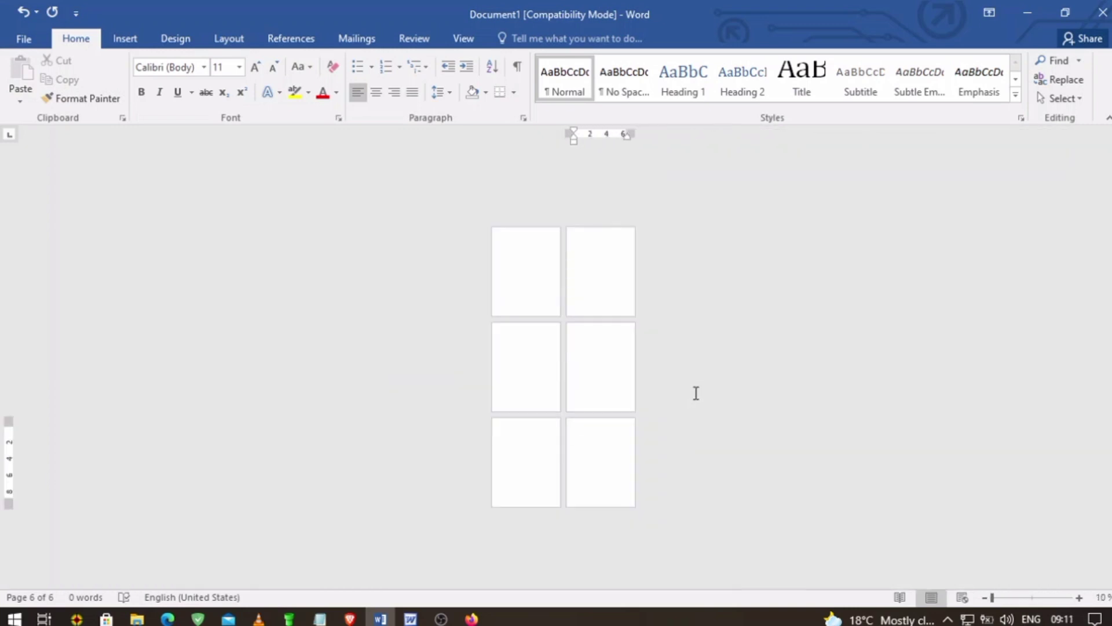
Insert a Plain Number 2 bottom-of-page number, close the footer, and check pages 1 through 6.
left_click(126, 40)
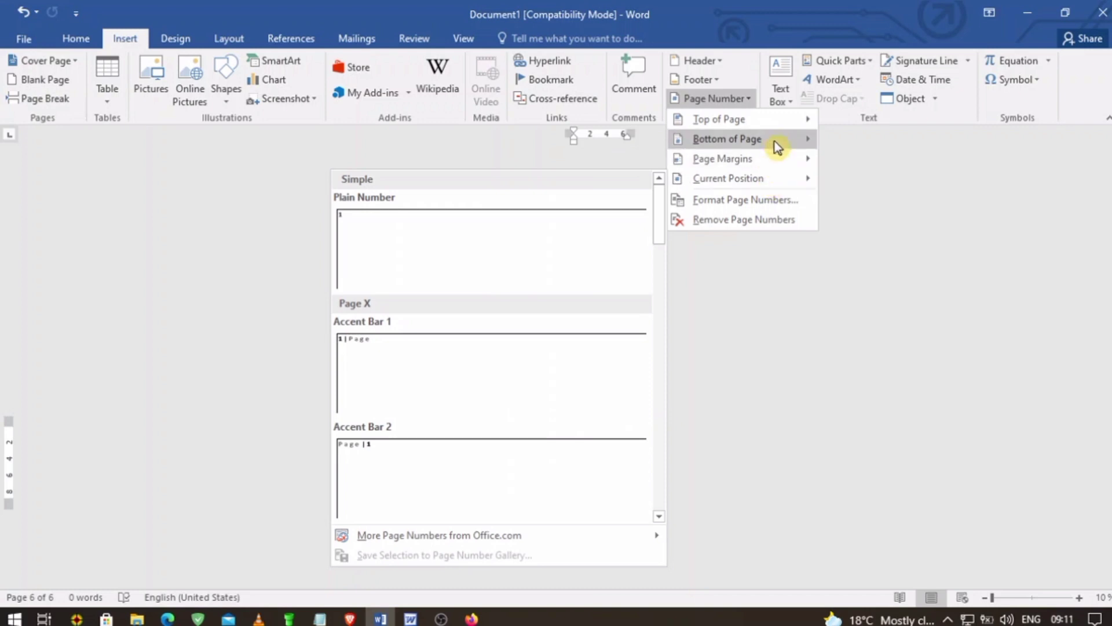
mouse_move(728, 139)
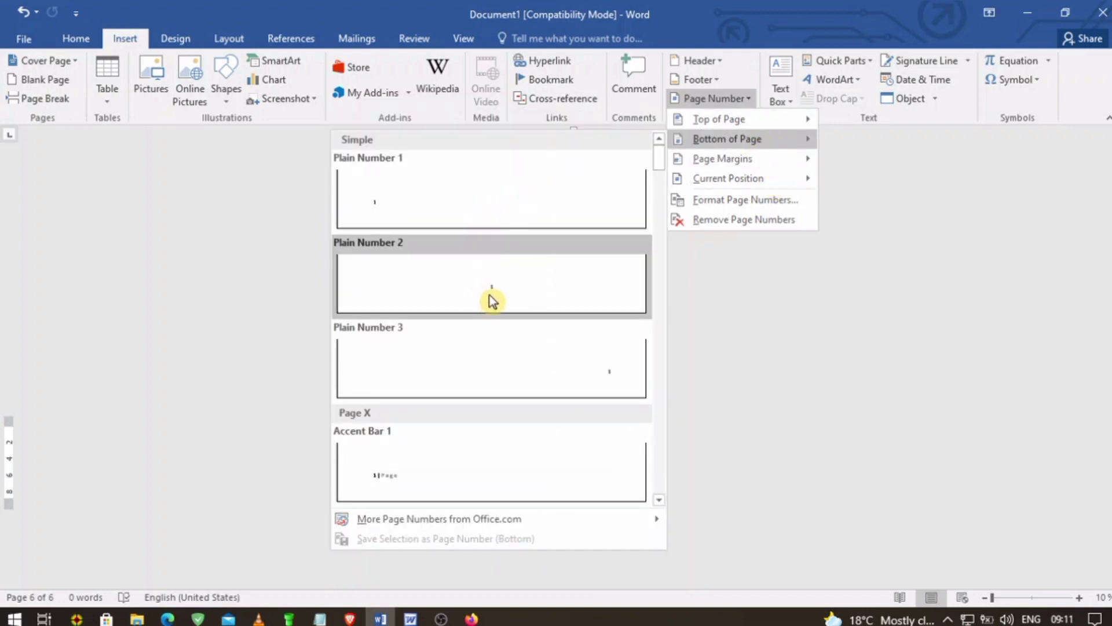
left_click(492, 298)
left_click(863, 93)
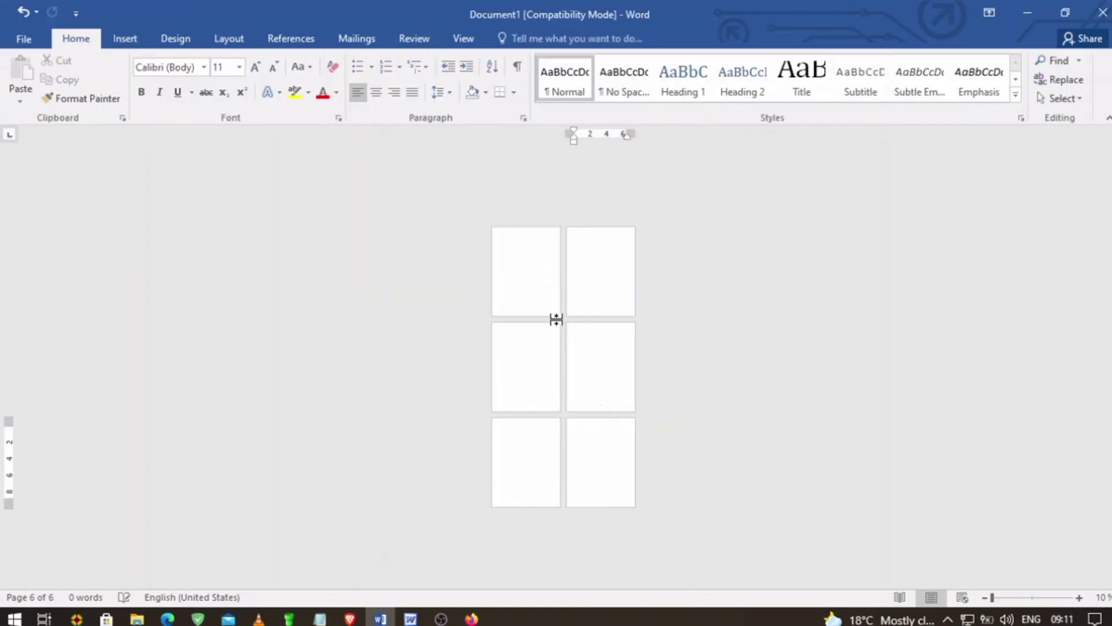
scroll(556, 318, "up", 6)
scroll(564, 300, "down", 3)
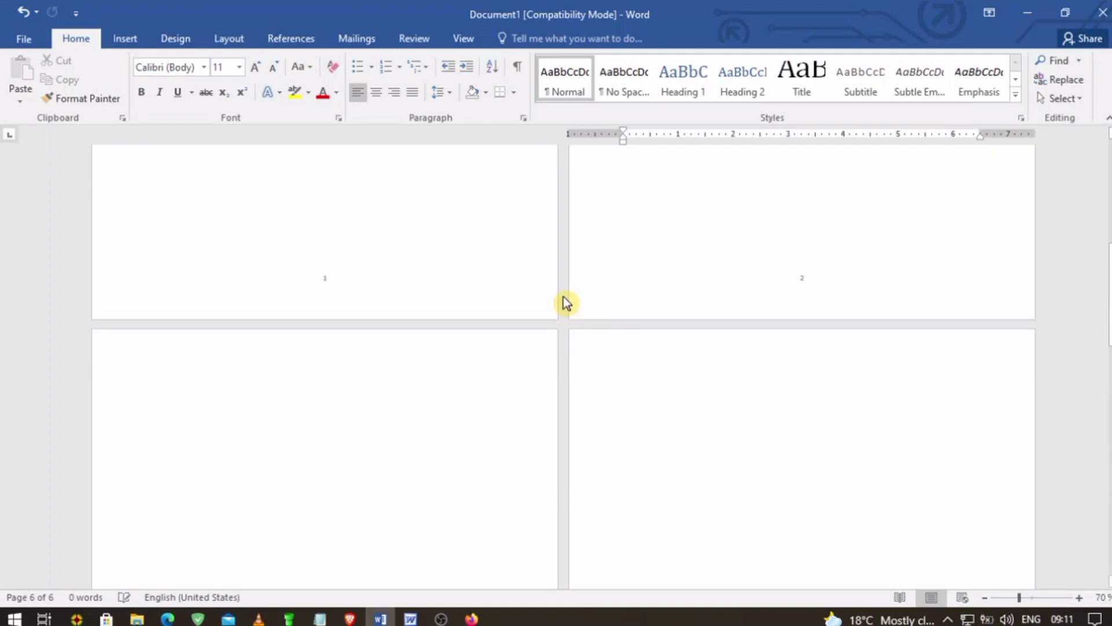
scroll(564, 301, "up", 3)
scroll(562, 299, "up", 3, "ctrl")
scroll(560, 298, "down", 10)
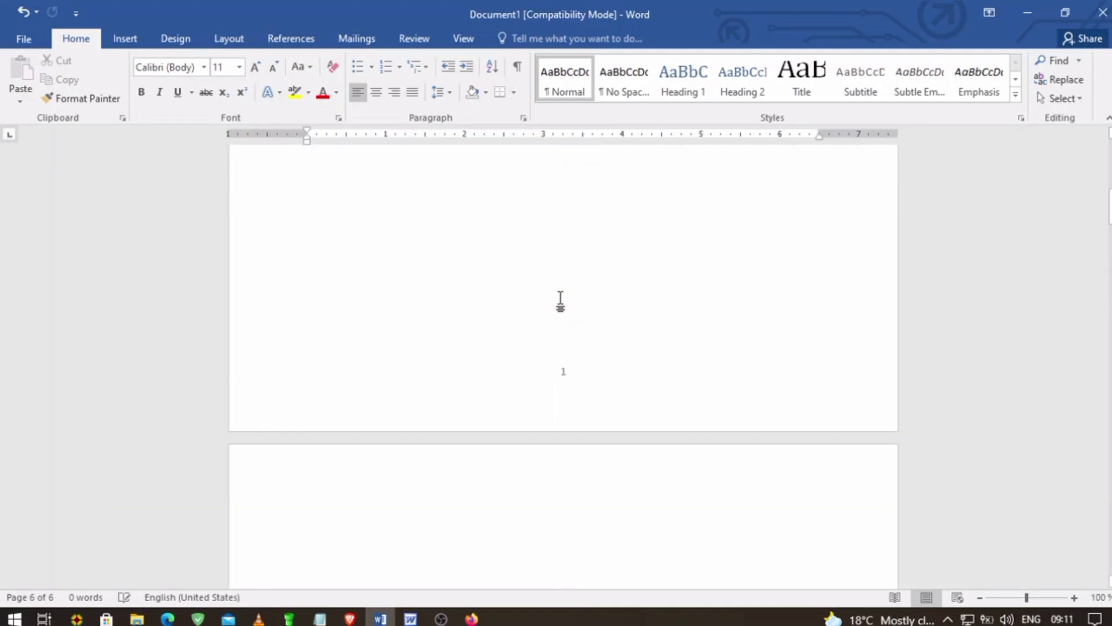
scroll(566, 303, "down", 2)
scroll(571, 316, "up", 4)
scroll(574, 325, "down", 2)
scroll(575, 424, "down", 10)
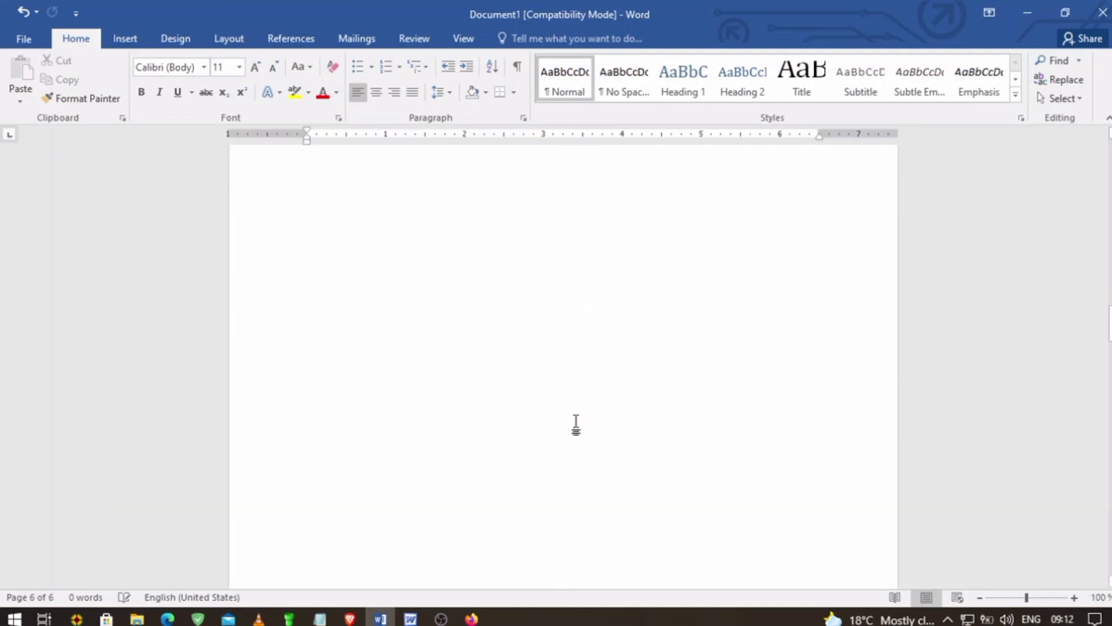
scroll(572, 419, "down", 8)
scroll(576, 372, "down", 1)
scroll(575, 357, "down", 8)
scroll(575, 356, "down", 5)
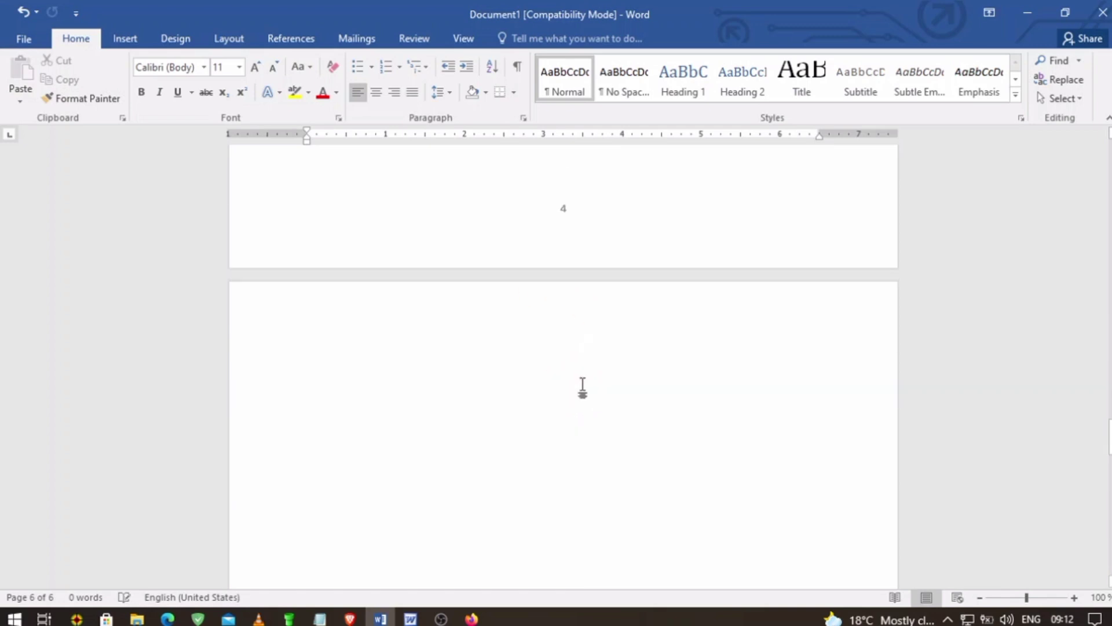
scroll(582, 385, "down", 8)
scroll(576, 382, "down", 3)
scroll(575, 333, "down", 3)
scroll(572, 342, "down", 10)
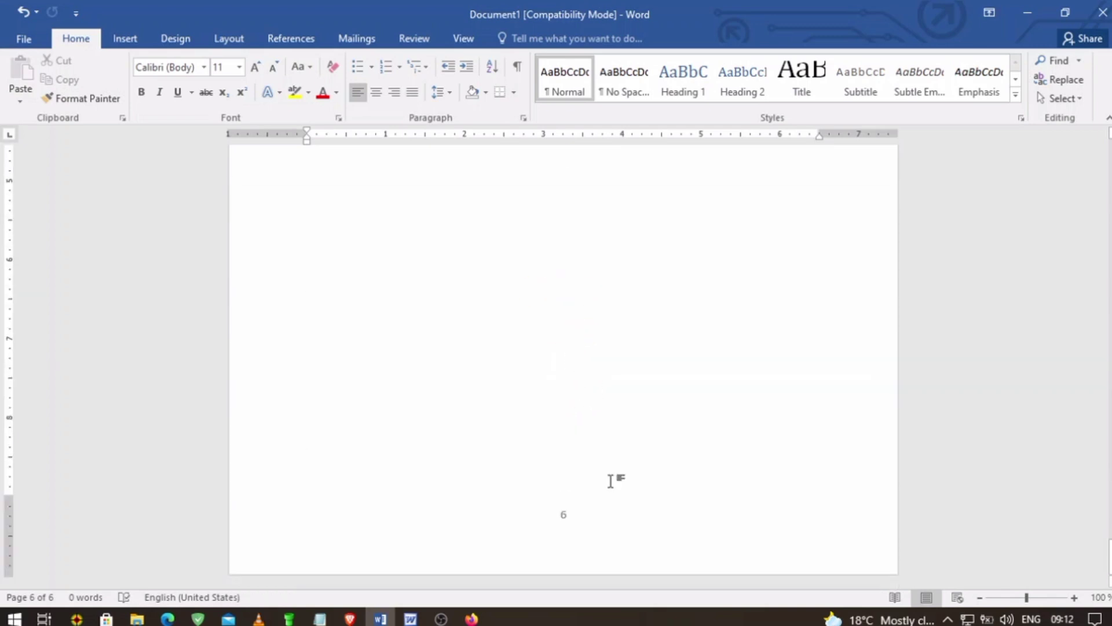
Add 'And we are done..' and 'Let me show you how to format the page numbers', then minimize Notepad.
left_click(319, 619)
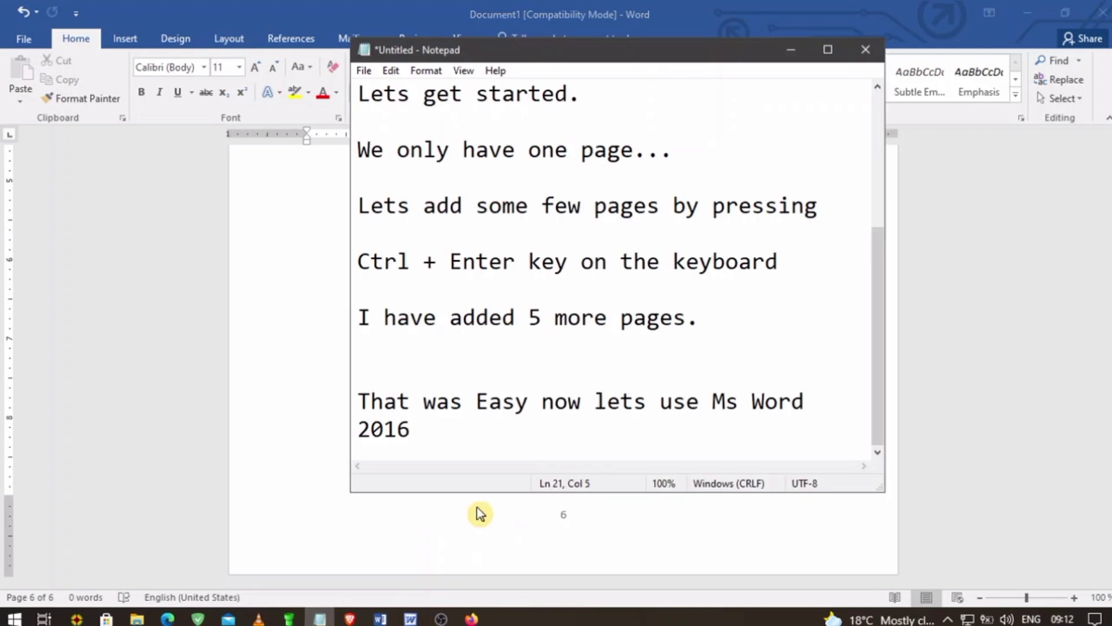
key("Return")
key("Return")
type("And we")
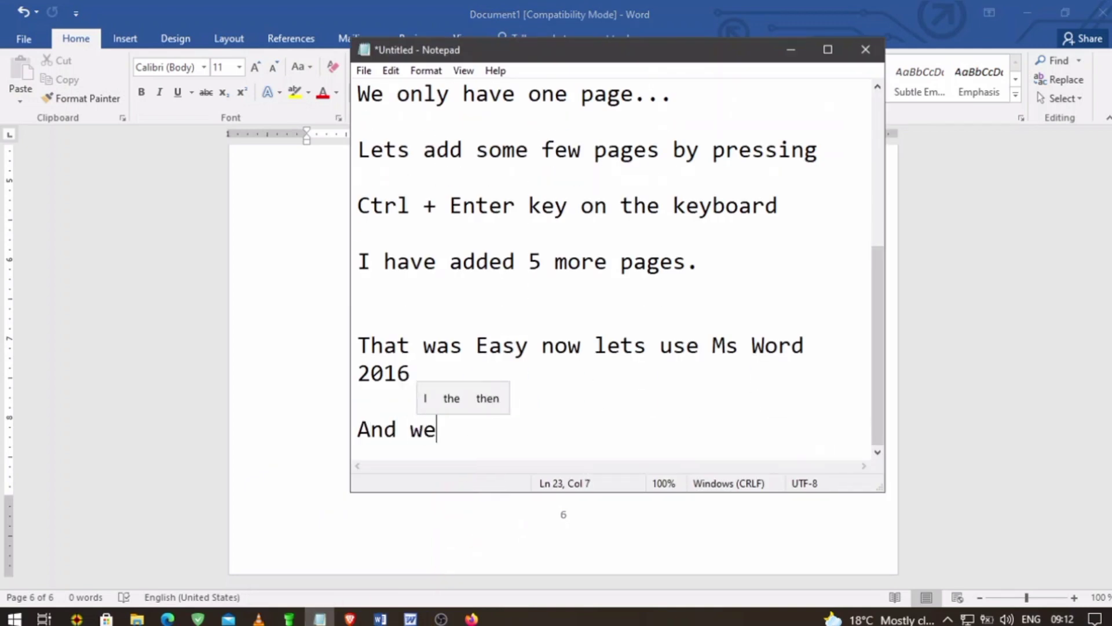
type(" are done..")
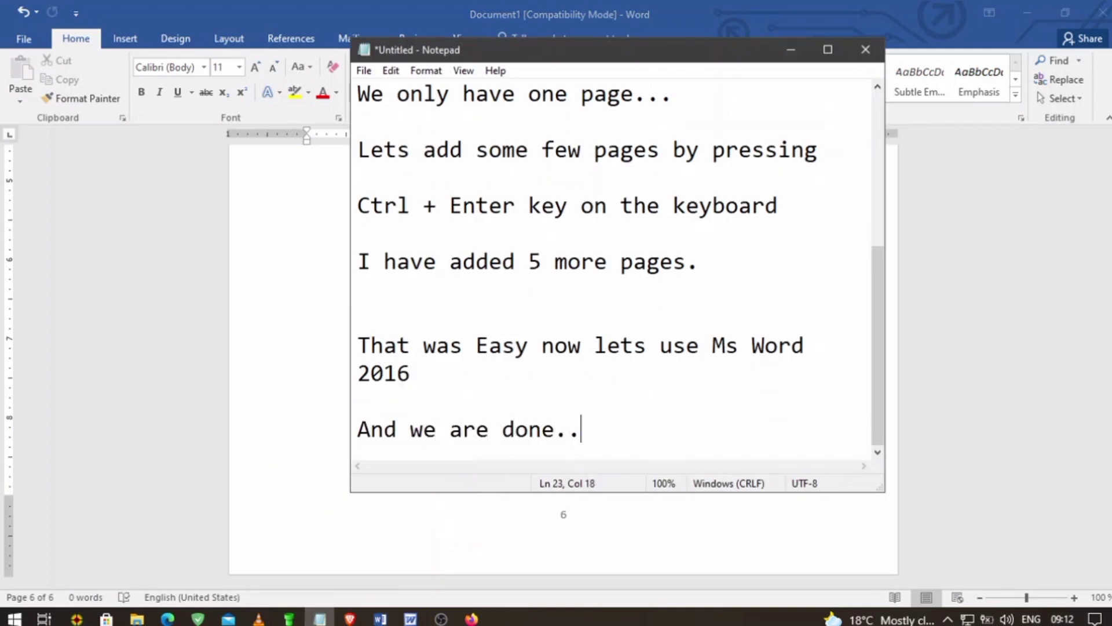
key("Return")
key("Return")
type("Let ")
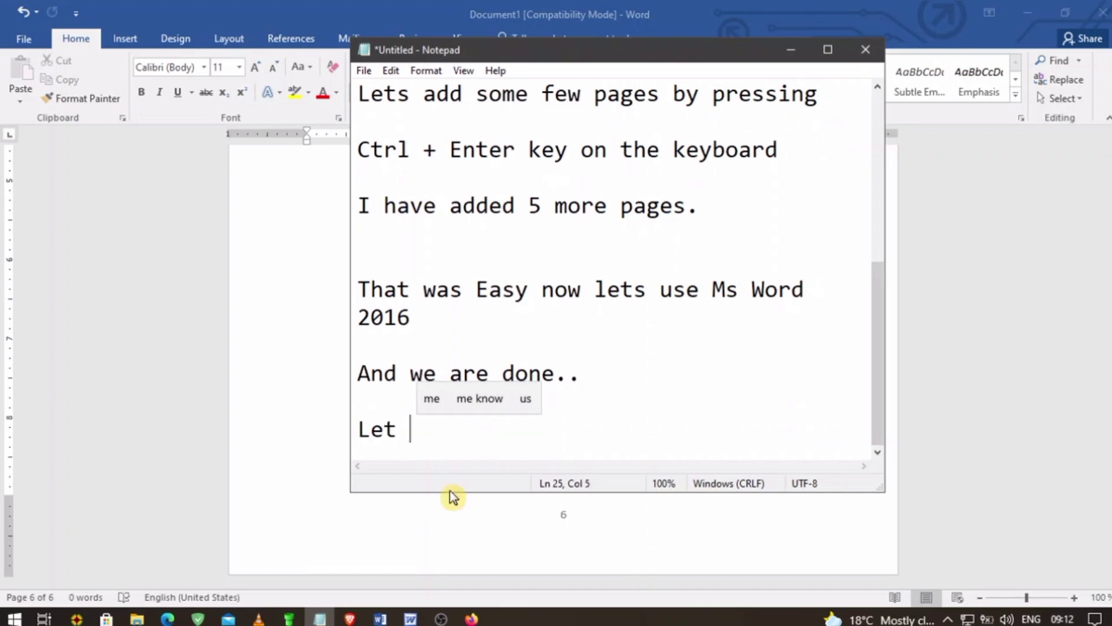
type("me show you")
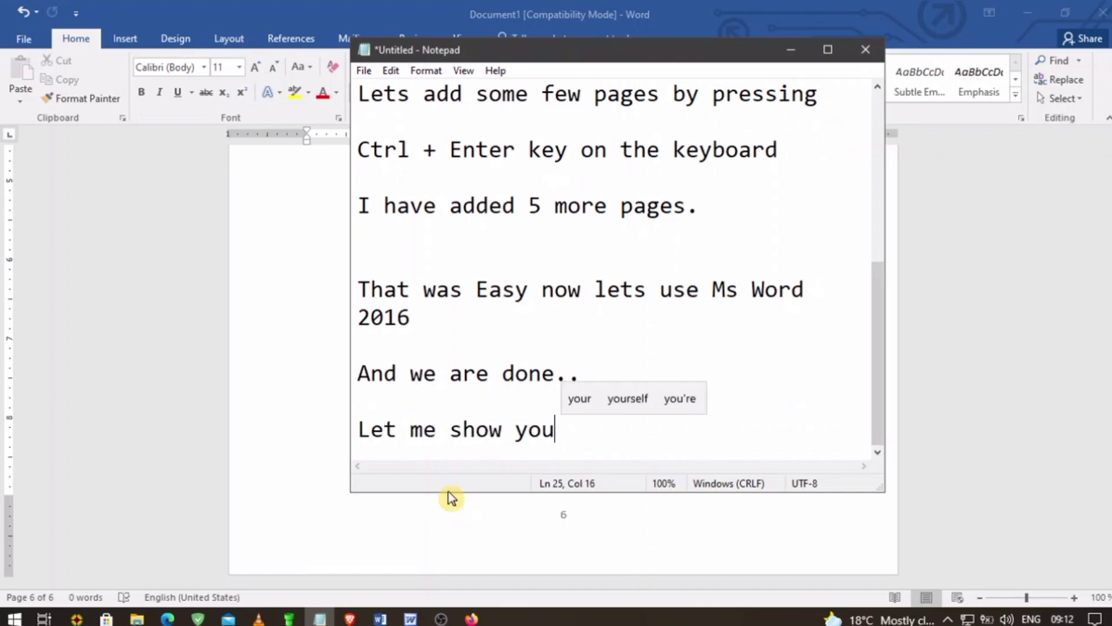
type(" how to forma")
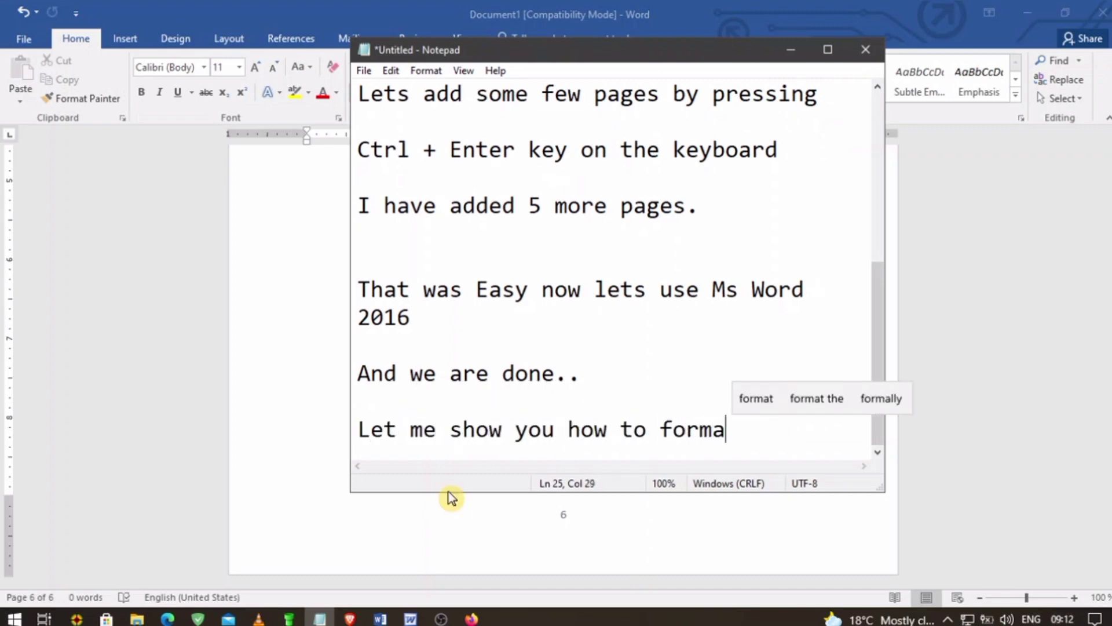
type("t the")
key("Return")
type("page ")
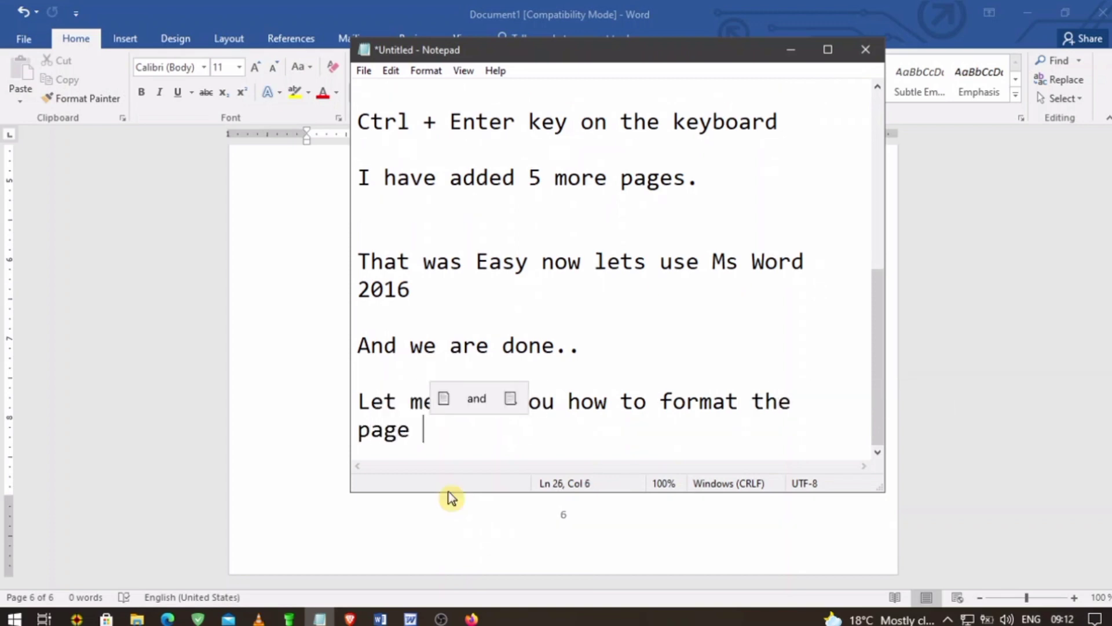
type("numbers")
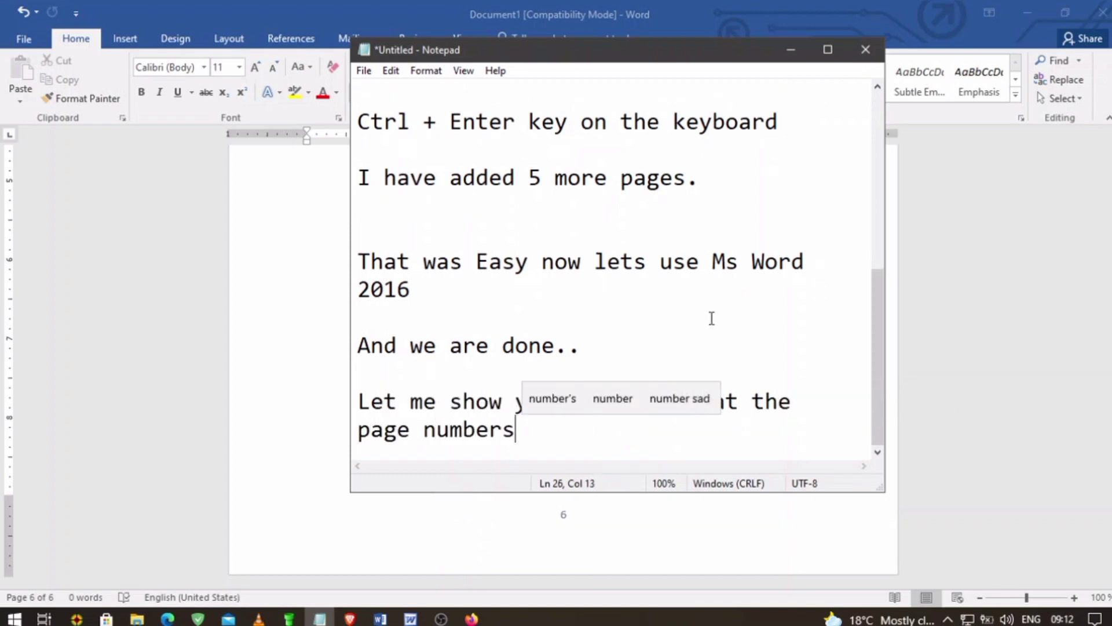
left_click(791, 51)
Format the Word 2016 page numbers as lowercase letters a, b, c, with Start at selected.
left_click(125, 38)
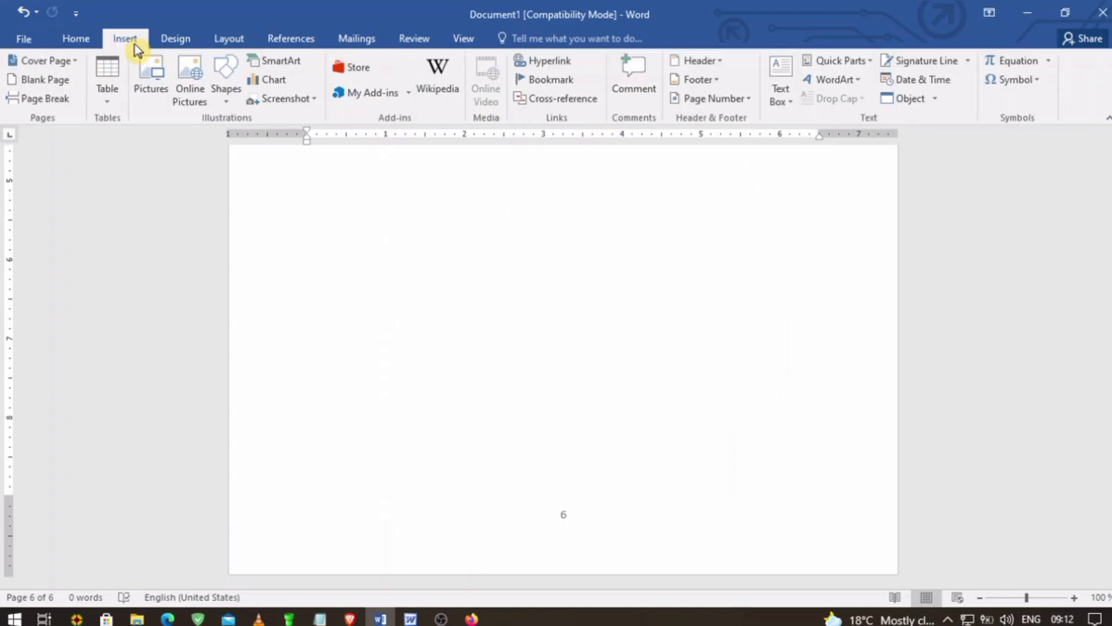
left_click(716, 98)
mouse_move(727, 139)
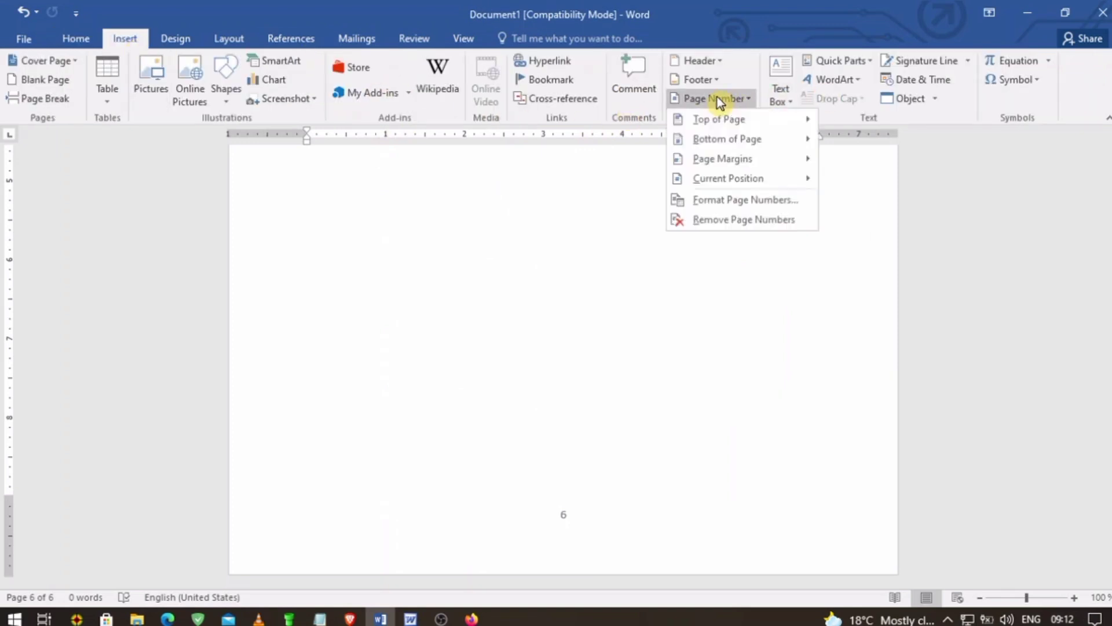
left_click(729, 201)
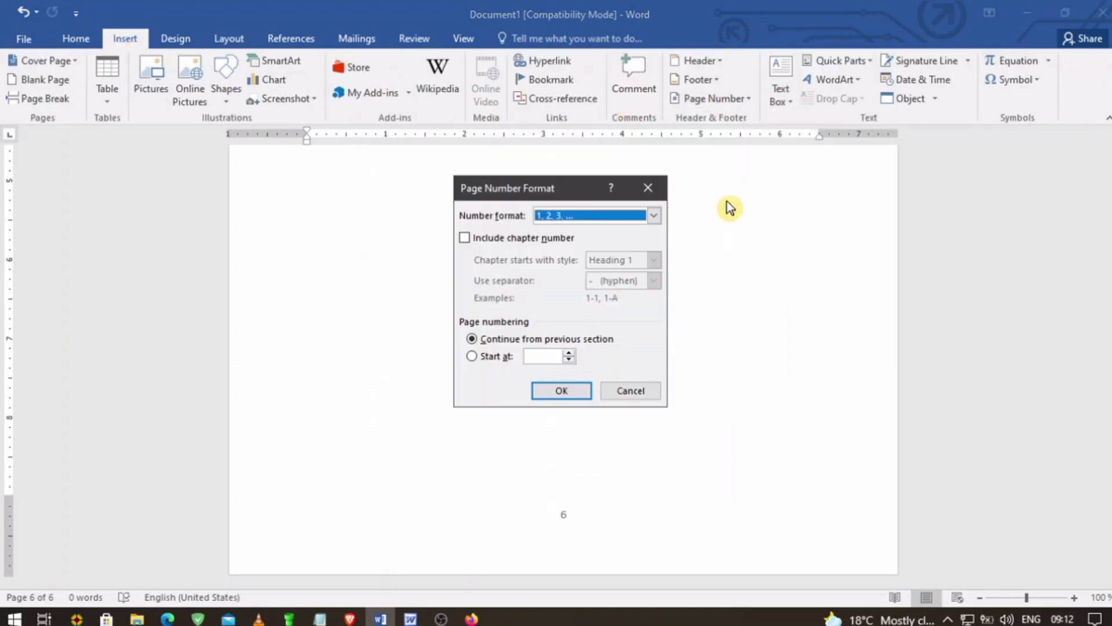
left_click(653, 216)
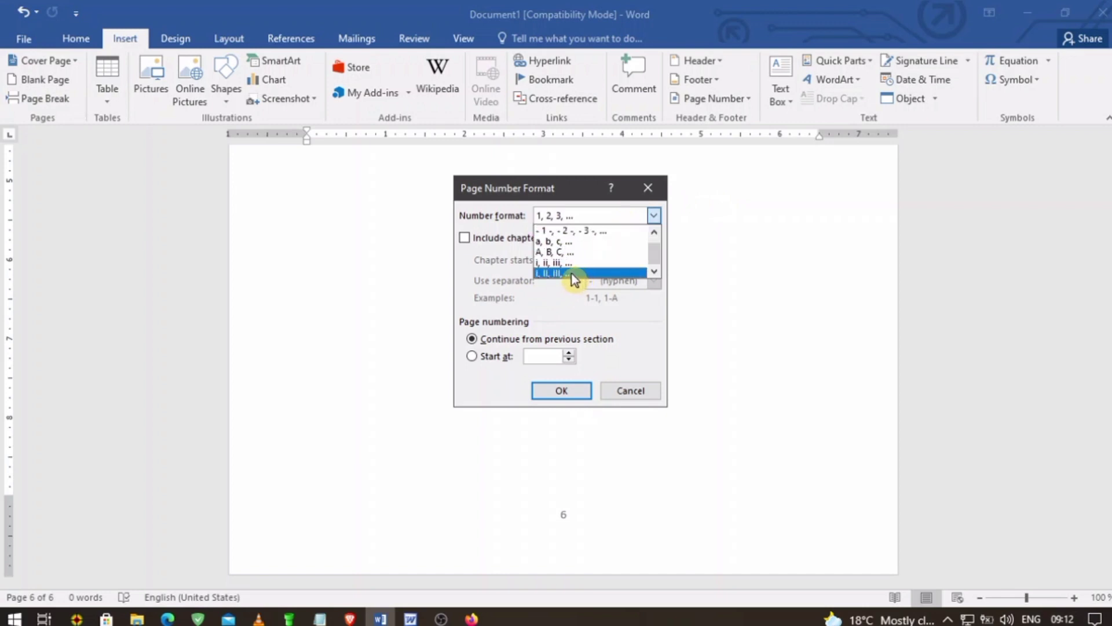
left_click(571, 242)
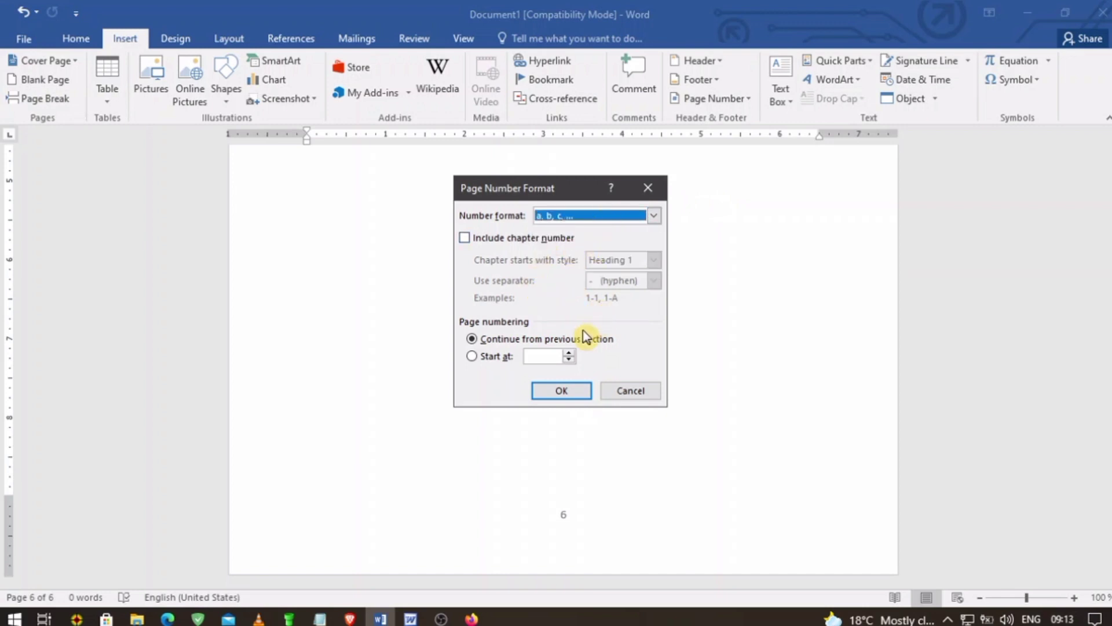
left_click(570, 353)
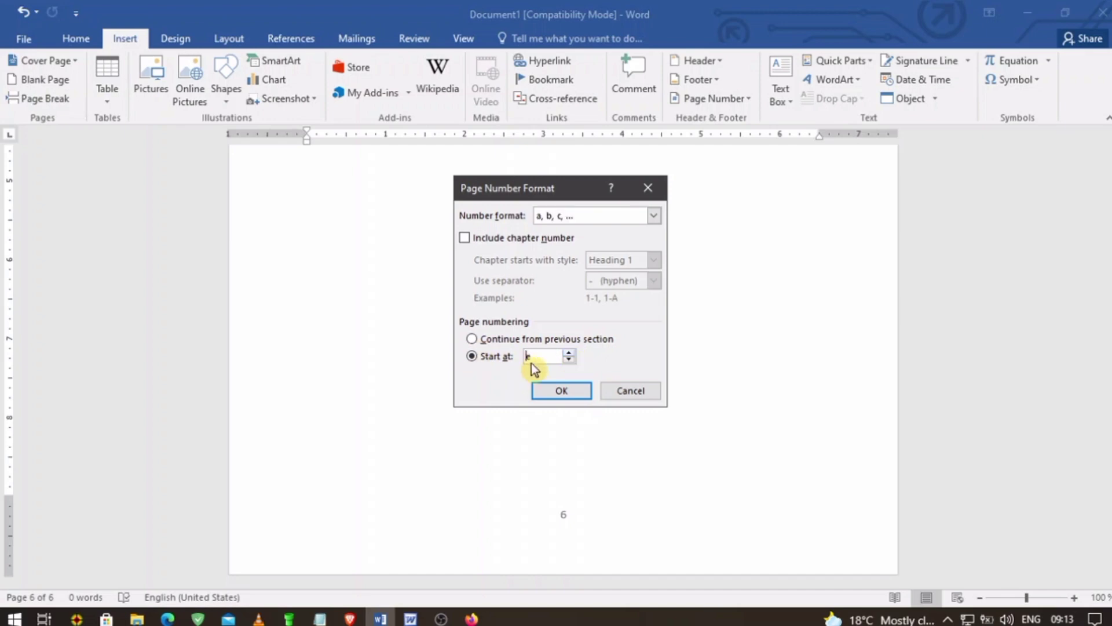
left_click(561, 390)
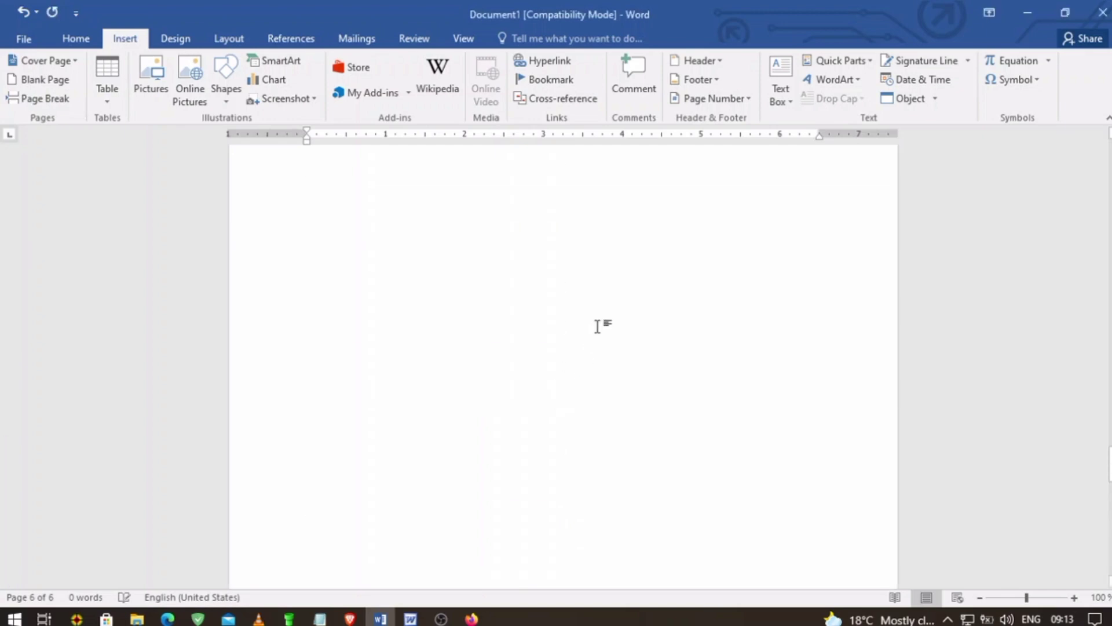
Scroll up to page 1 to check that its footer reads e.
scroll(598, 326, "up", 5)
scroll(598, 322, "up", 5)
scroll(598, 322, "up", 5)
scroll(598, 321, "up", 3)
scroll(598, 321, "up", 3)
scroll(599, 322, "up", 10)
scroll(695, 332, "down", 5)
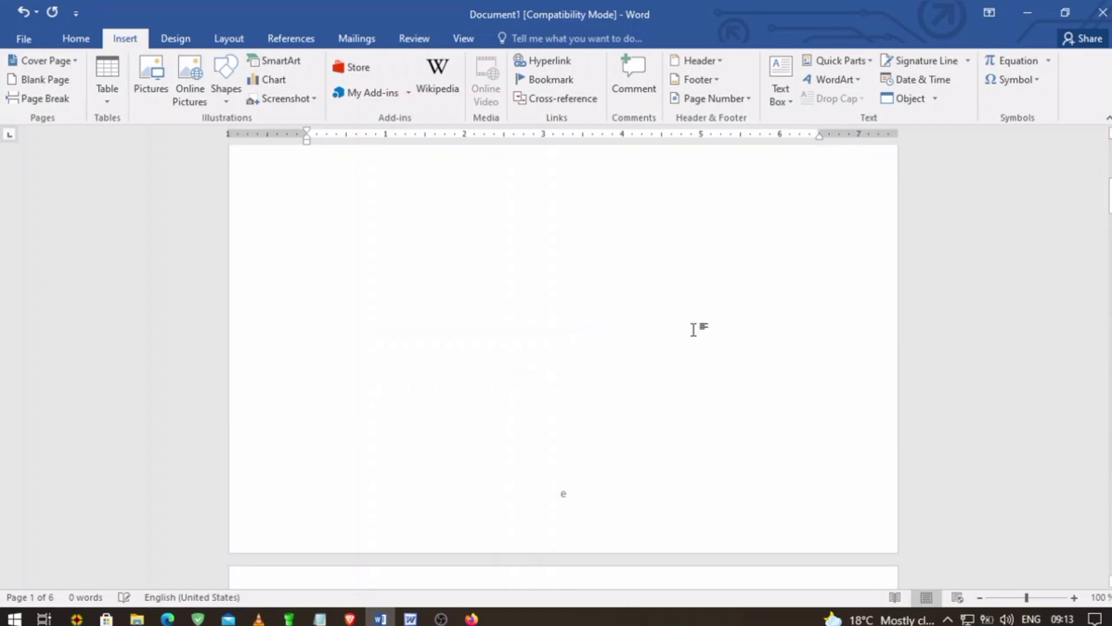
Bring the Notepad notes back in front of the Word documents.
left_click(411, 619)
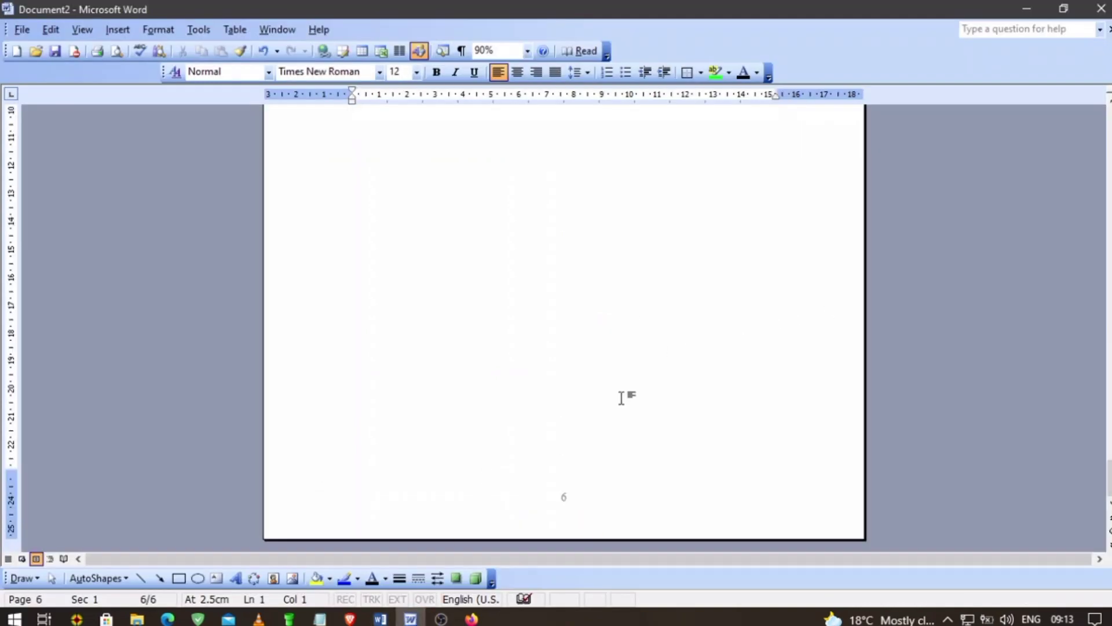
left_click(380, 618)
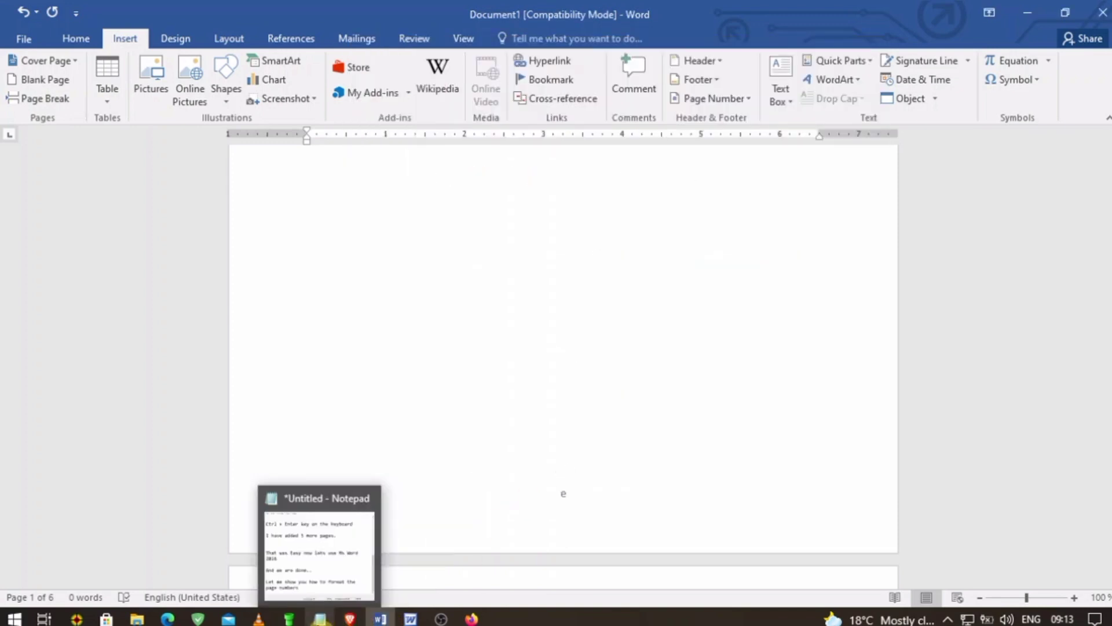
left_click(319, 619)
Note that the page numbers started from e, while they would normally start with a.
type("Now ")
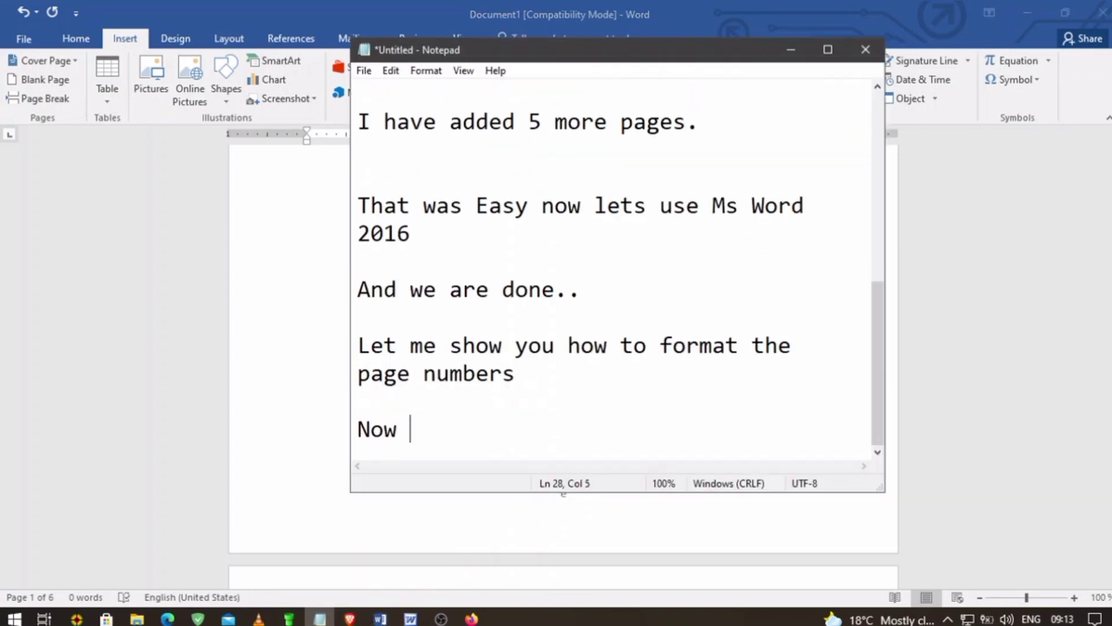
type("i have s")
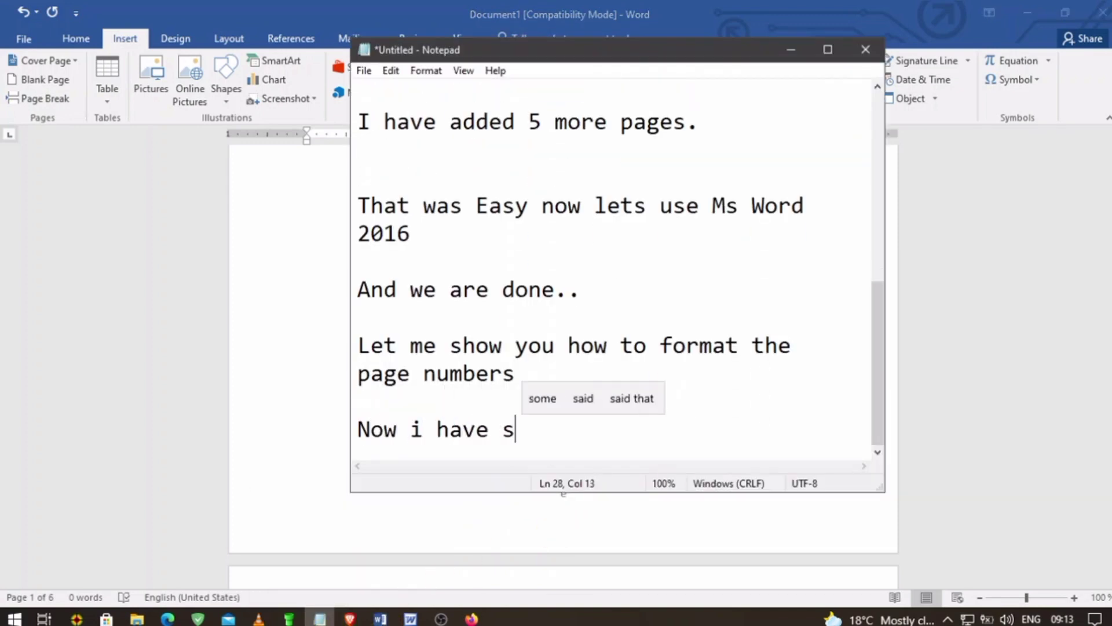
type("tarted page ")
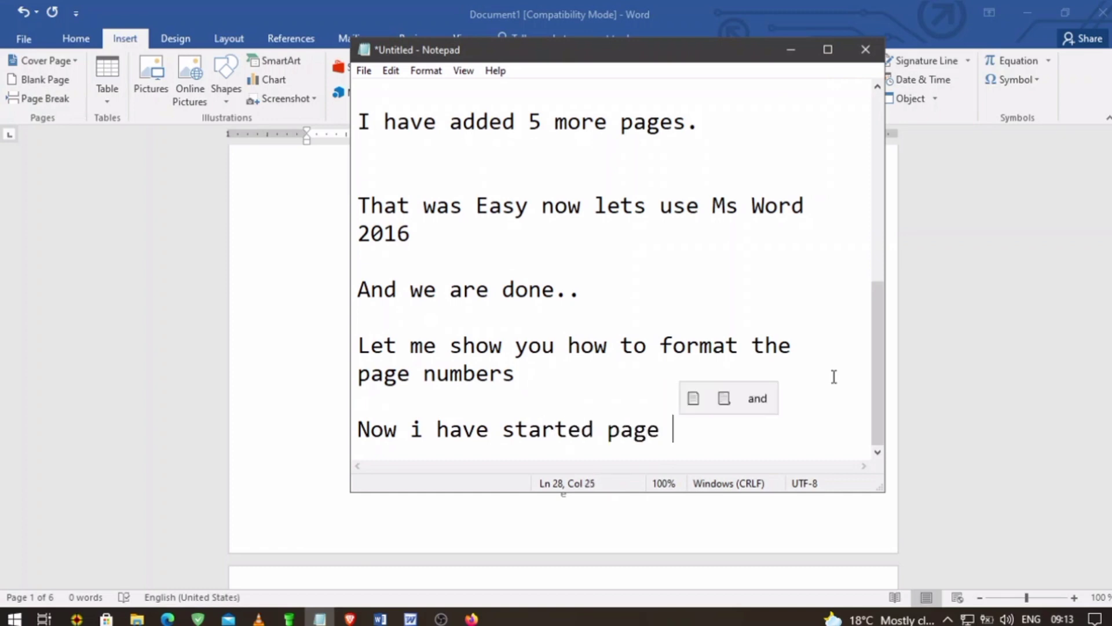
type("numbers from e")
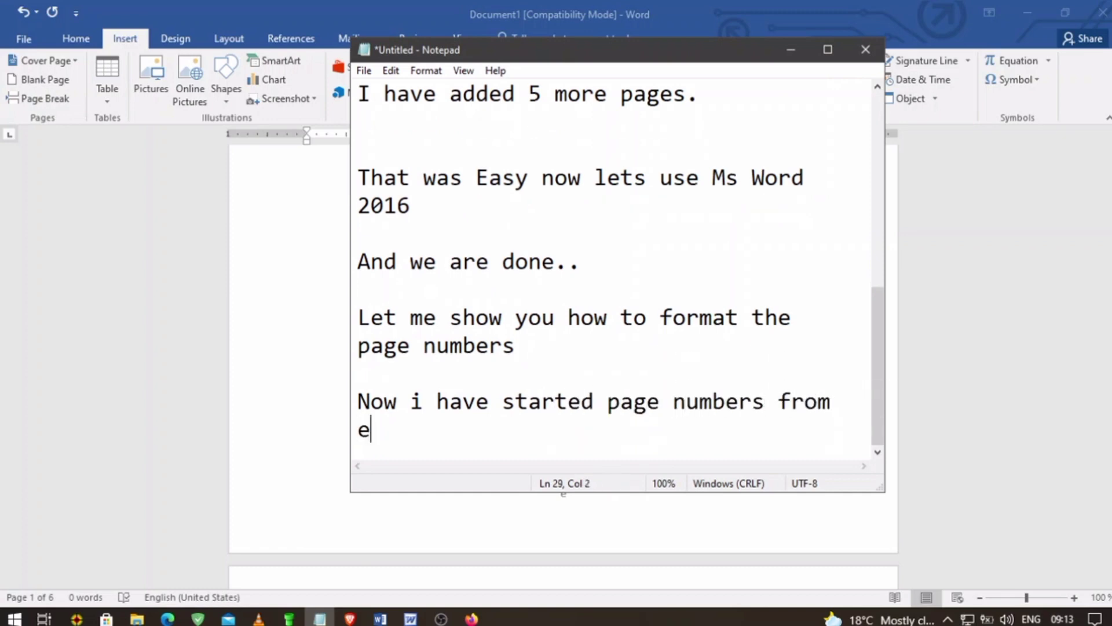
type(" while ")
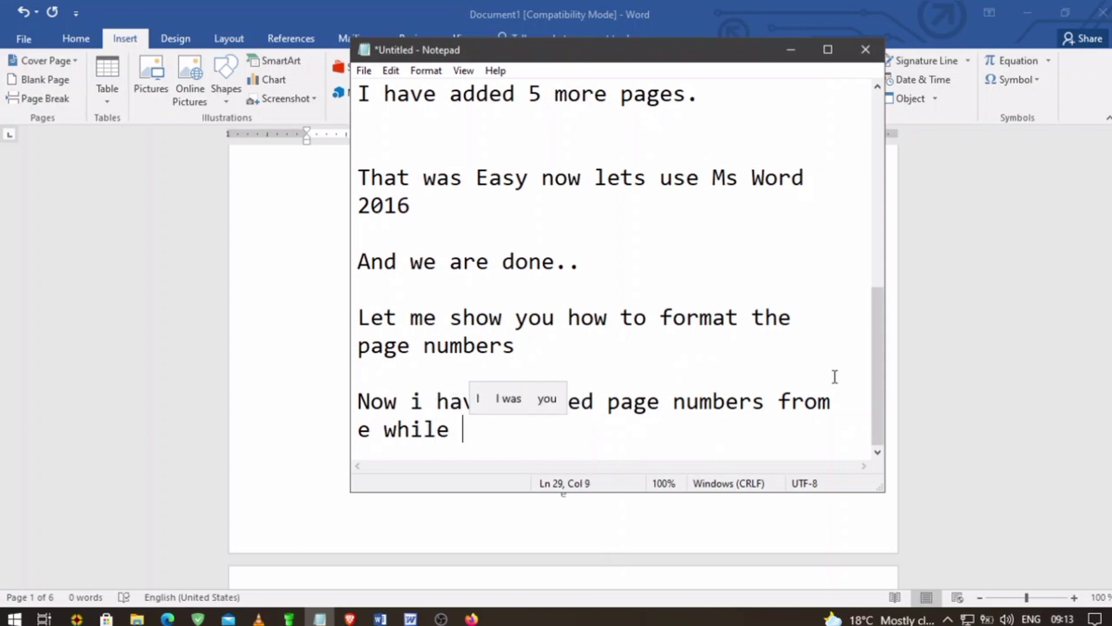
type("normally ")
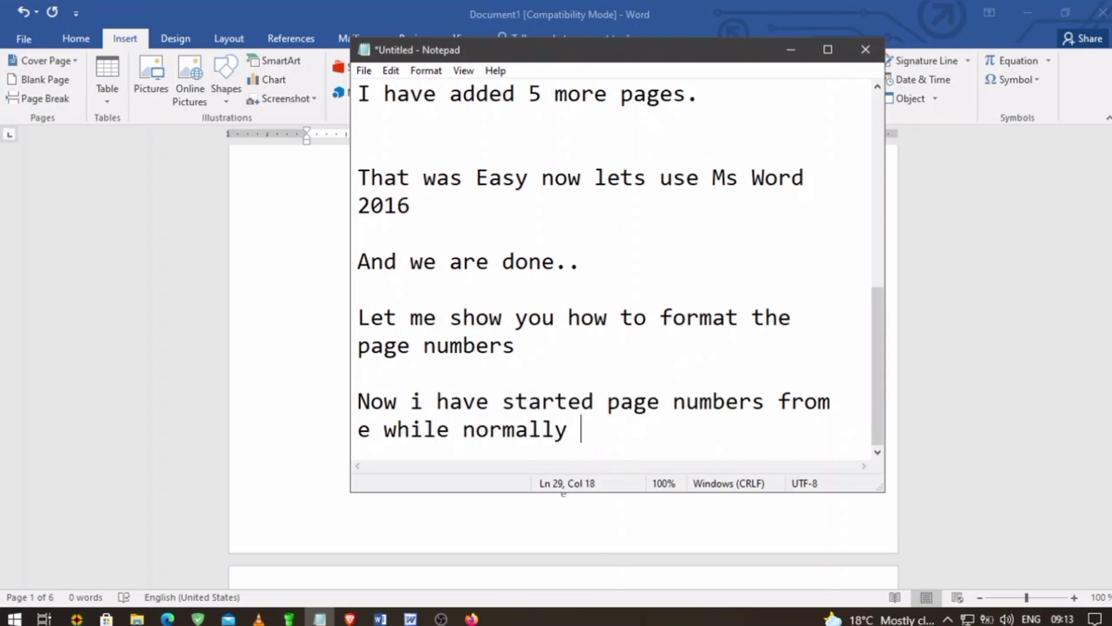
type("i would have st")
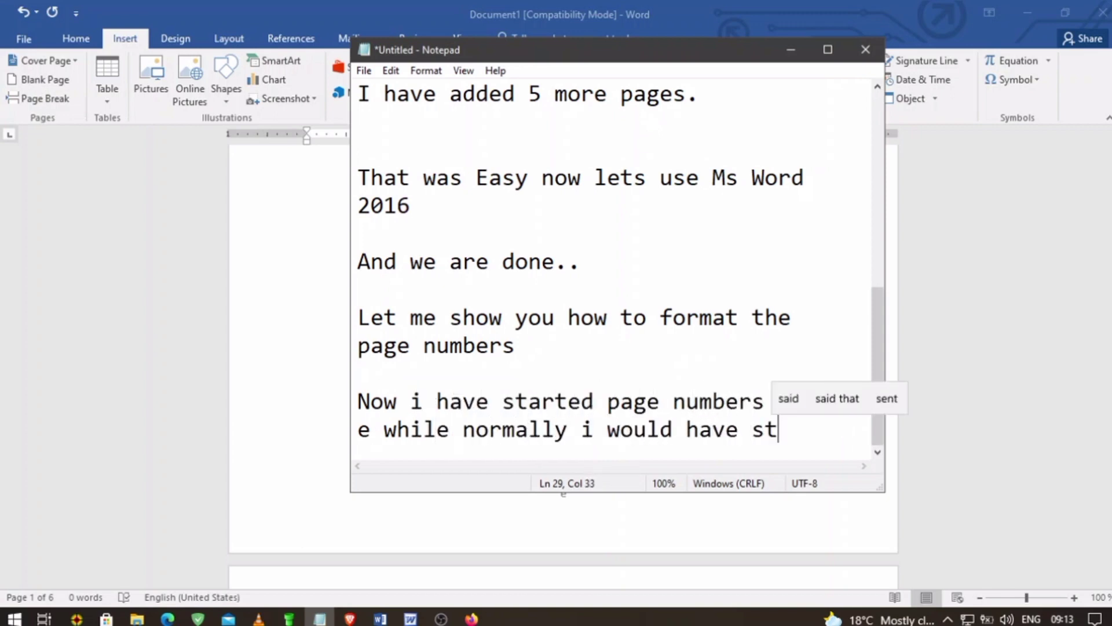
type("arted")
key("Return")
type("wi")
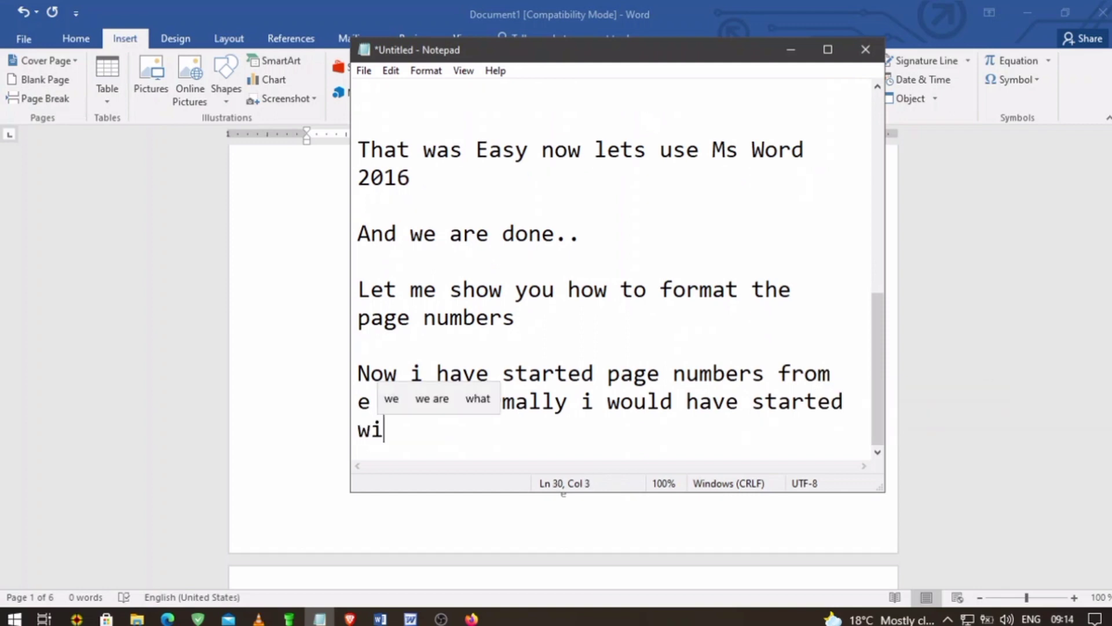
type("th a")
Change the Word 2016 page number format to lowercase roman numerals i, ii, iii.
left_click(790, 49)
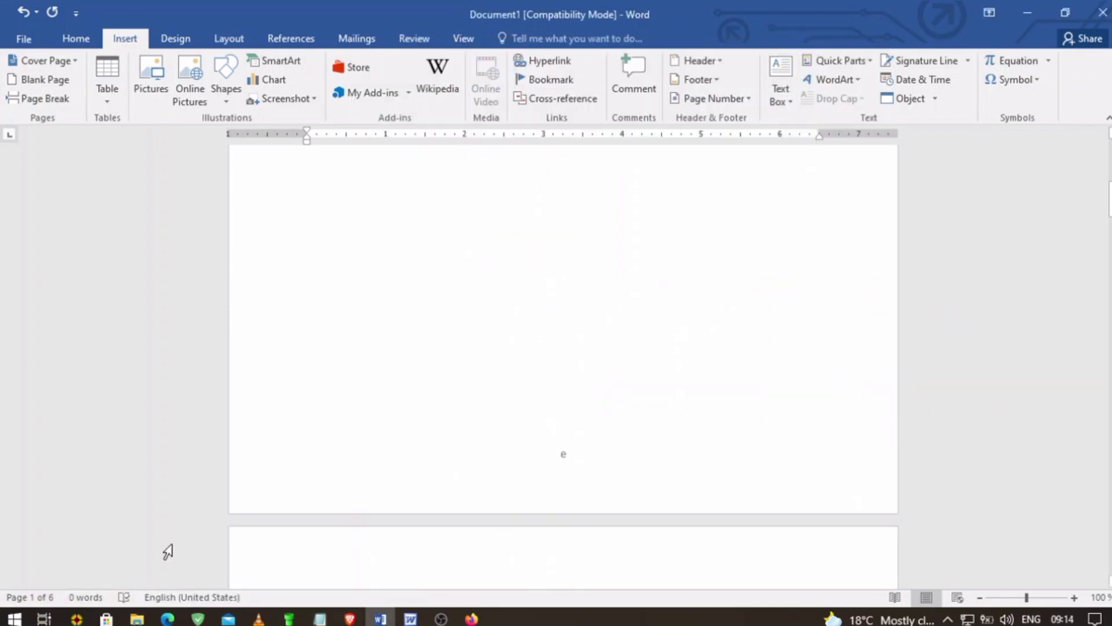
scroll(556, 406, "down", 3)
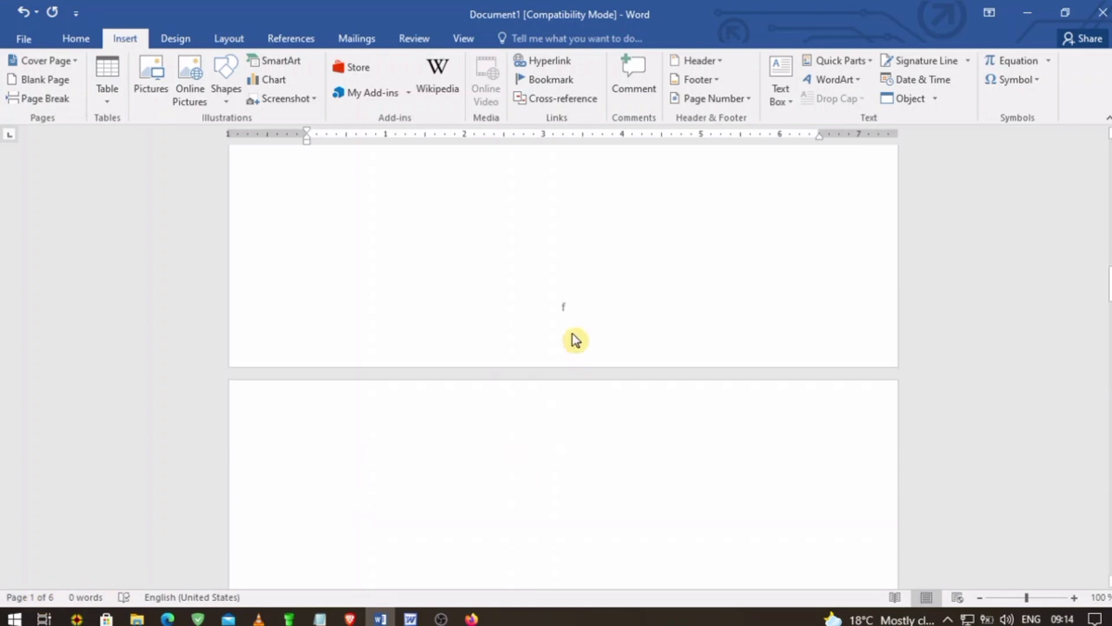
scroll(573, 405, "down", 3)
scroll(574, 433, "down", 3)
scroll(556, 429, "down", 3)
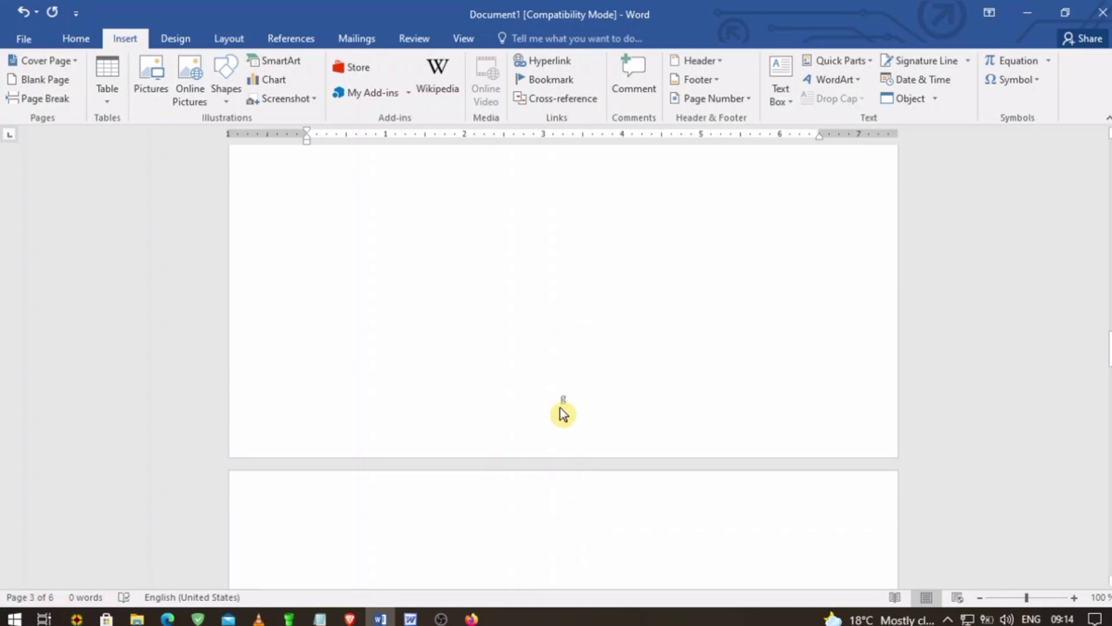
scroll(514, 481, "down", 5)
scroll(580, 497, "down", 5)
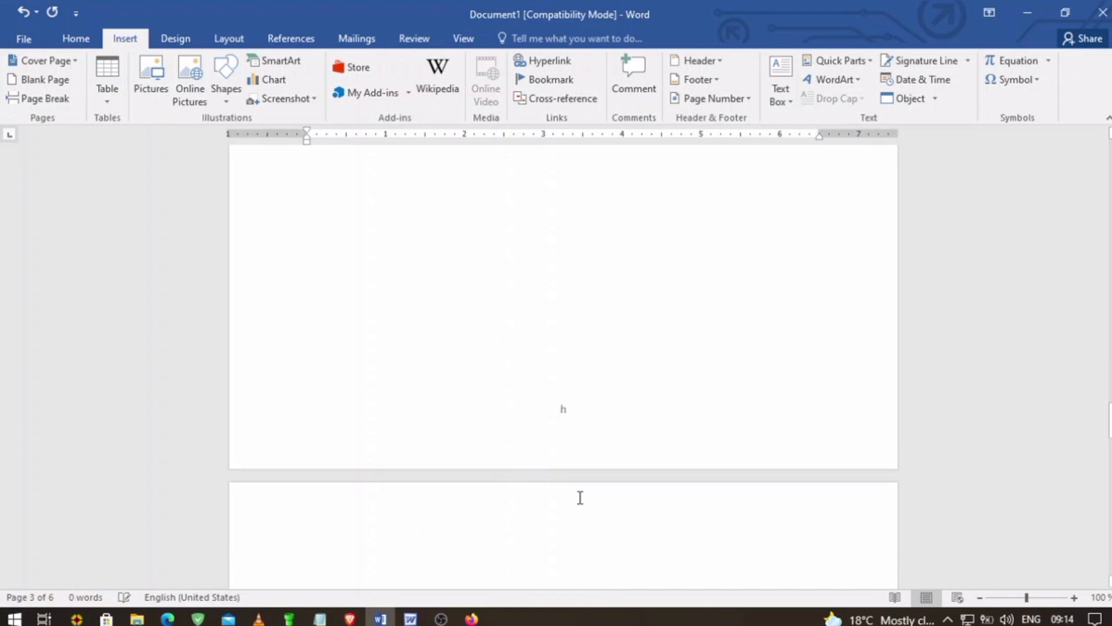
scroll(566, 423, "down", 2)
scroll(565, 429, "down", 5)
scroll(570, 441, "down", 4)
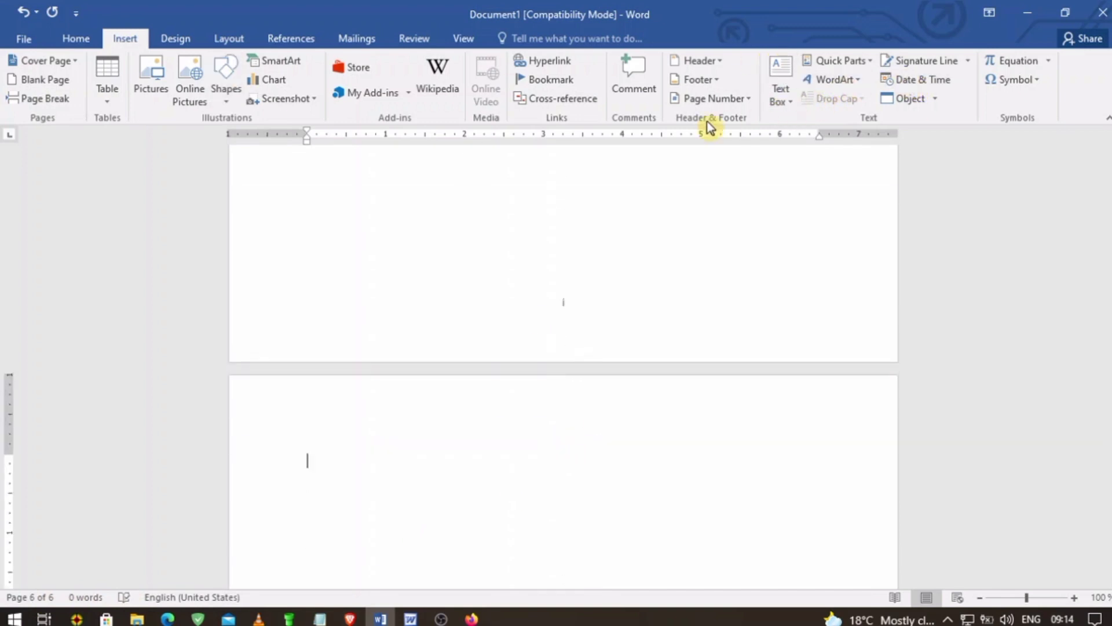
left_click(712, 99)
left_click(731, 203)
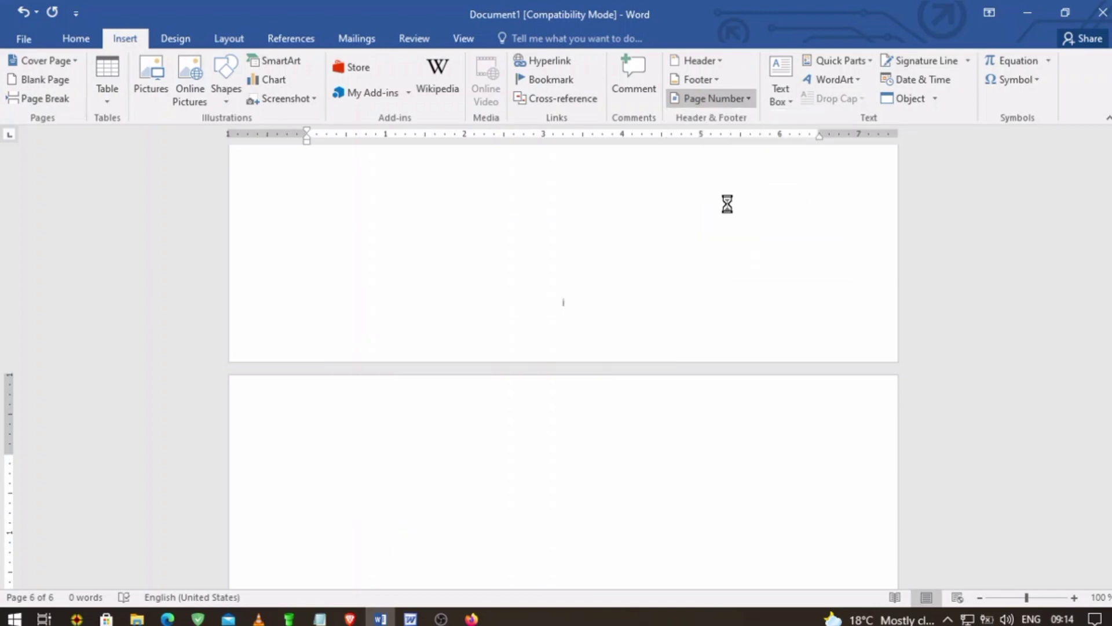
left_click(572, 222)
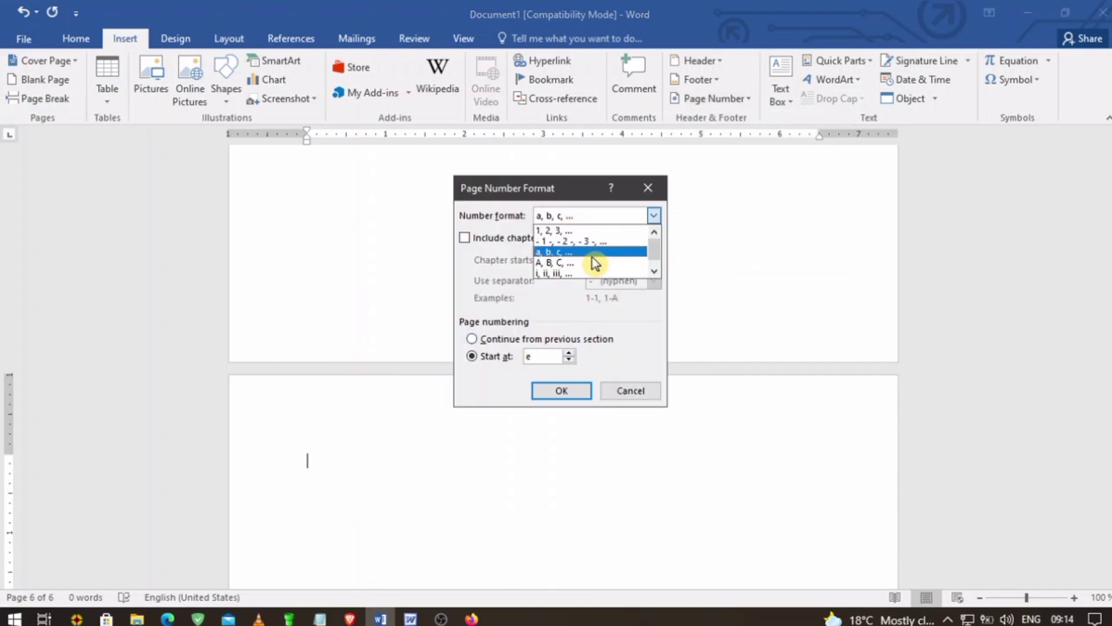
left_click(572, 274)
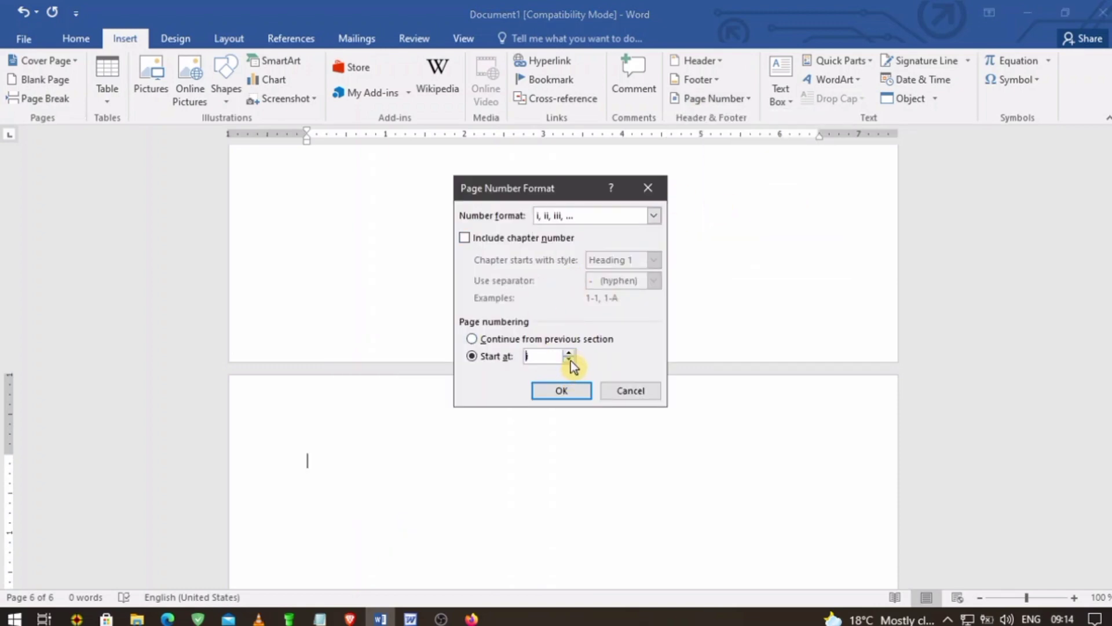
left_click(559, 394)
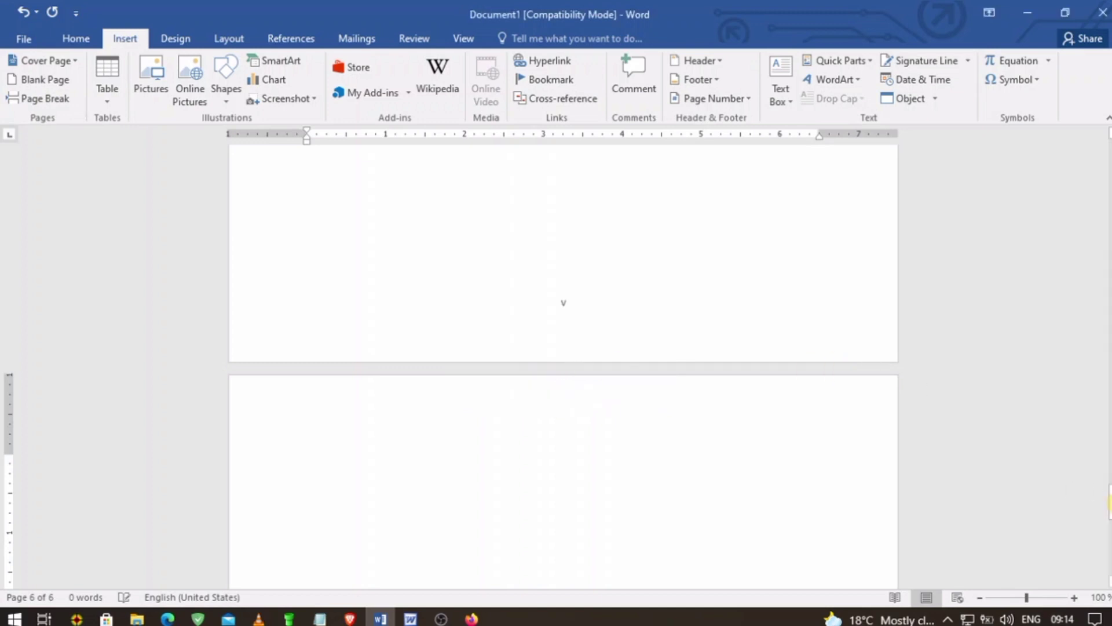
Scroll through the six pages to check the roman numeral footers.
left_click_drag(1109, 503, 1100, 232)
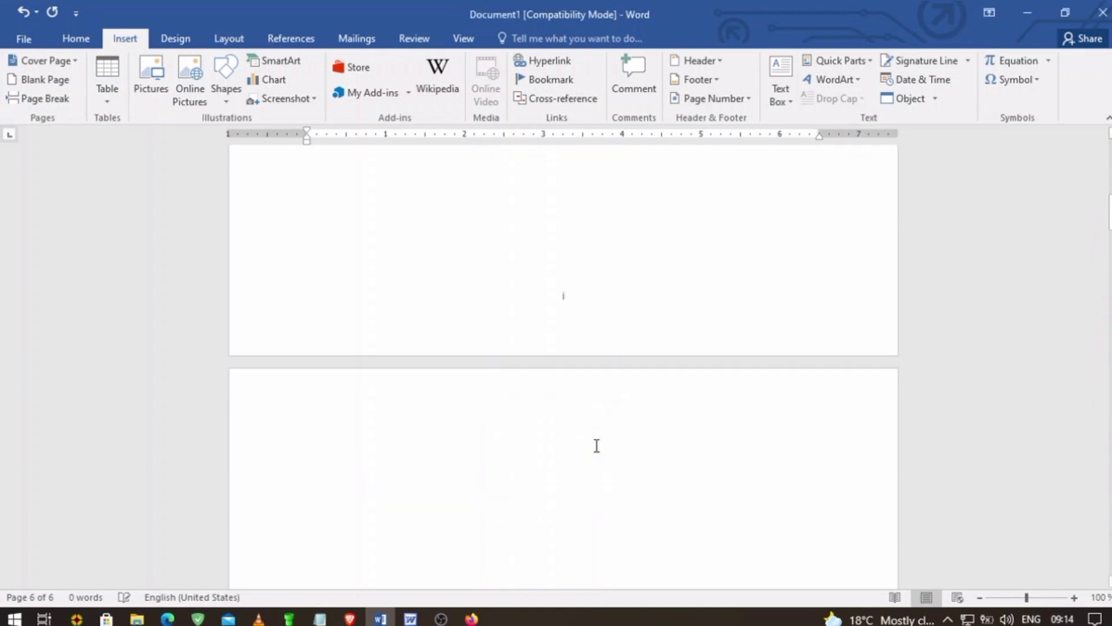
scroll(602, 342, "down", 5)
scroll(599, 387, "down", 5)
scroll(564, 438, "down", 5)
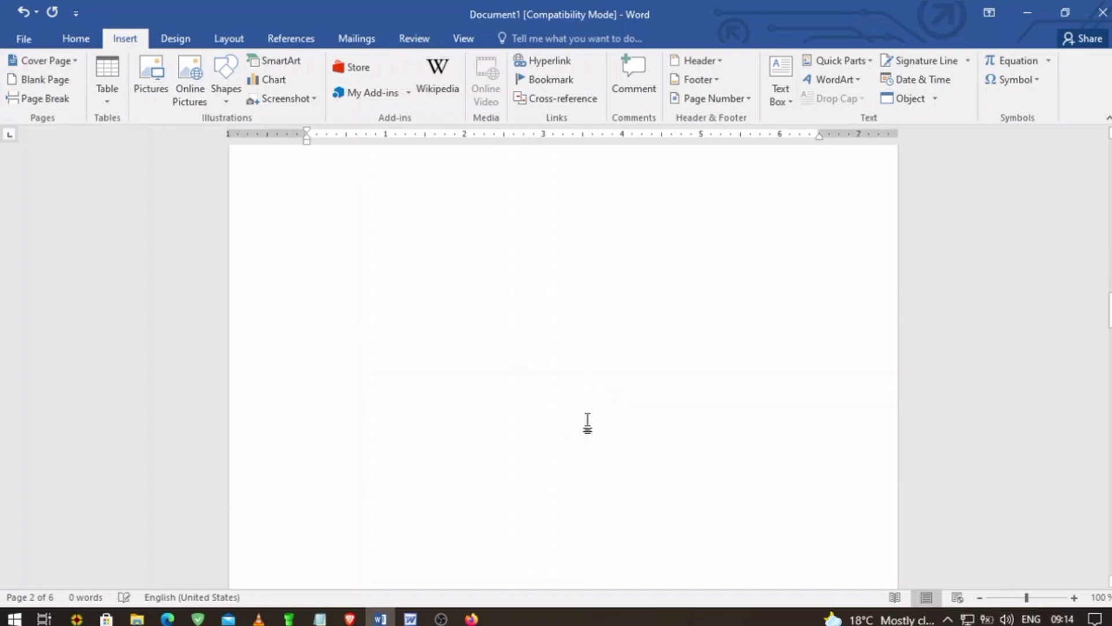
scroll(589, 425, "down", 5)
scroll(559, 422, "down", 5)
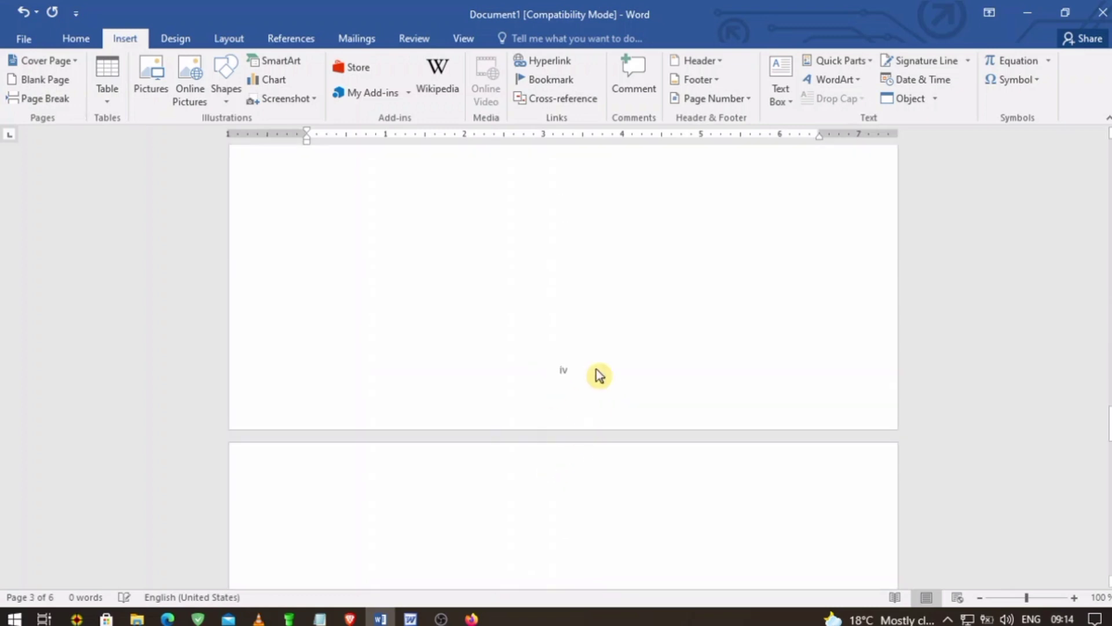
scroll(598, 374, "down", 5)
scroll(601, 380, "down", 5)
scroll(565, 427, "down", 5)
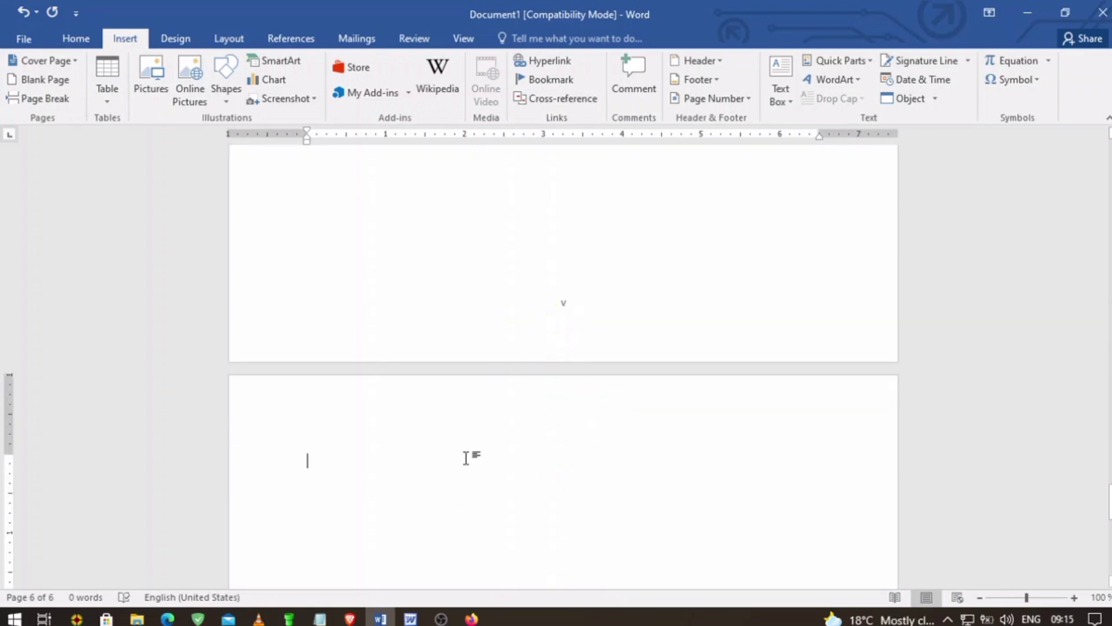
Add the note 'How to remove page numbers', then remove the Word 2016 page numbers.
left_click(323, 620)
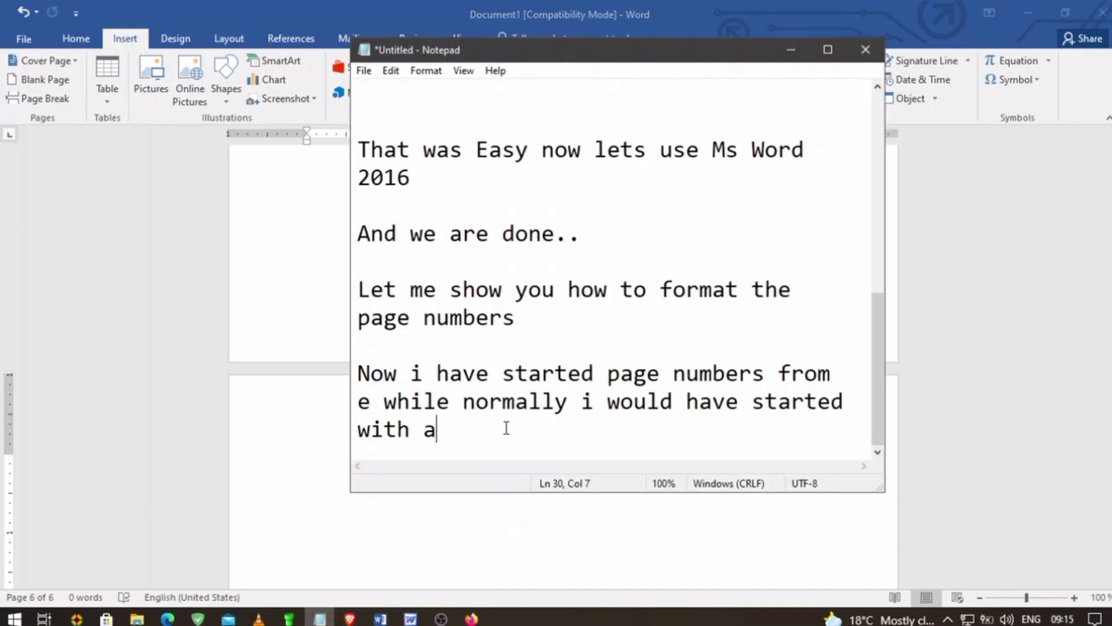
key("Return")
key("Return")
key("Return")
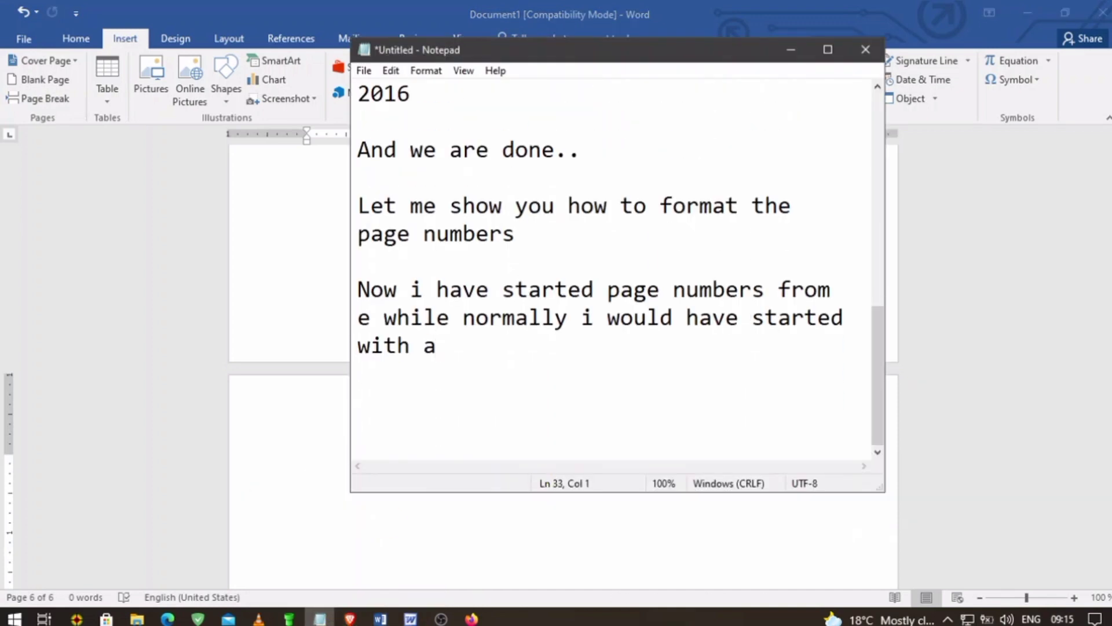
type("How to")
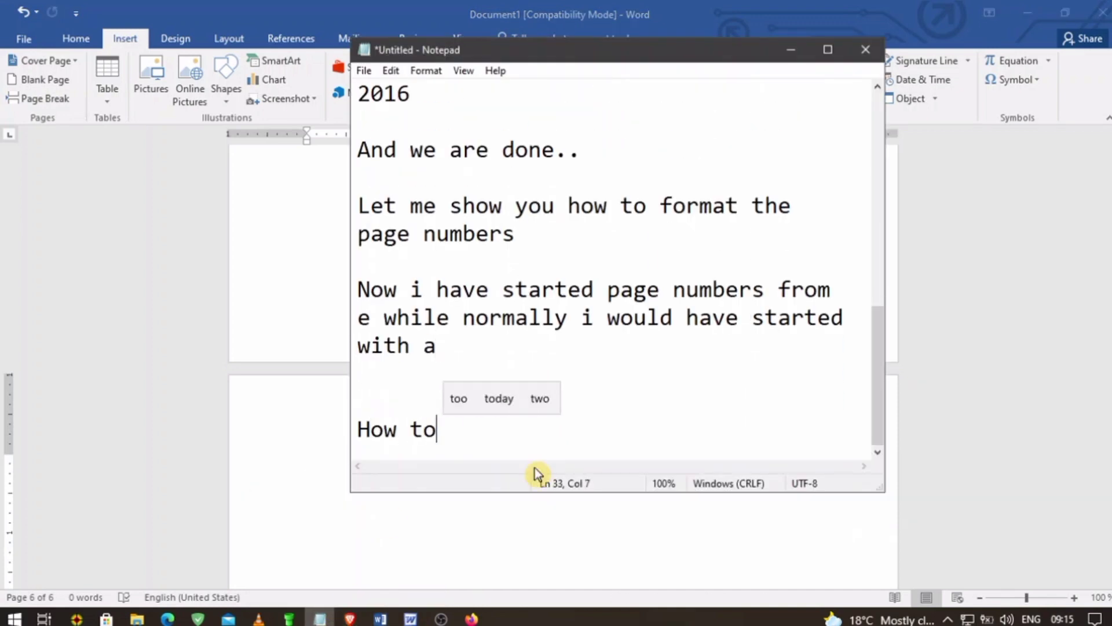
type(" remove page")
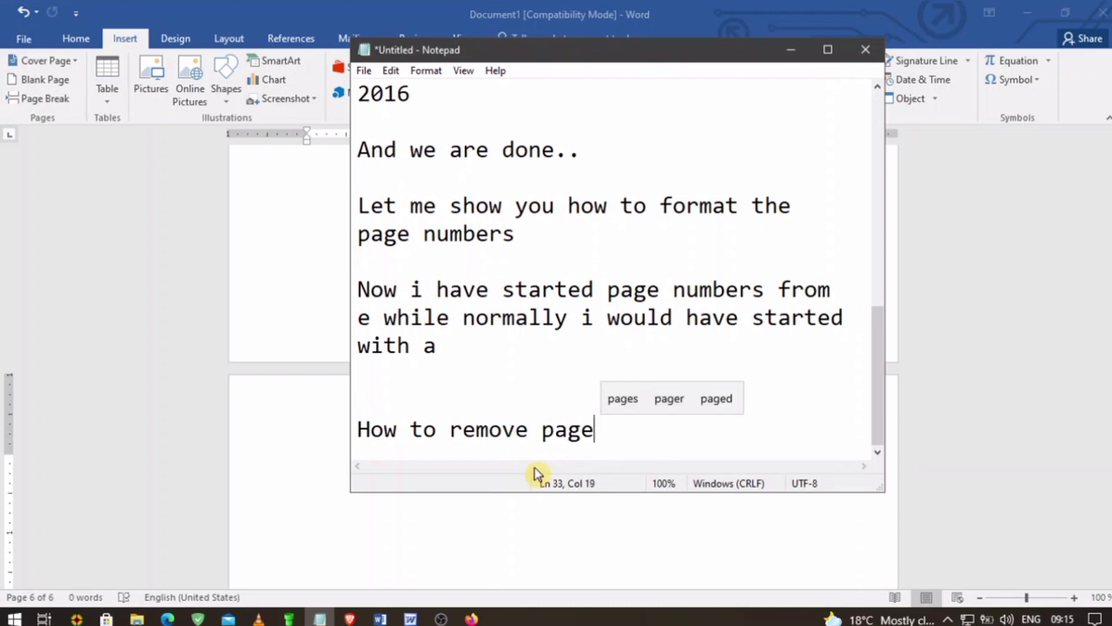
type(" numbers")
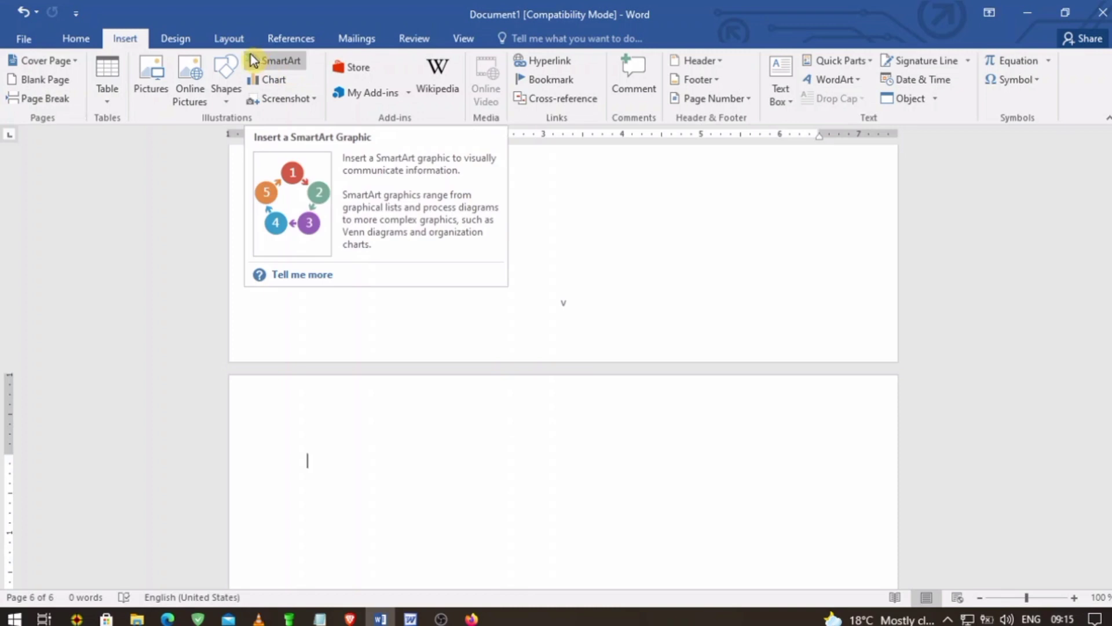
left_click(745, 100)
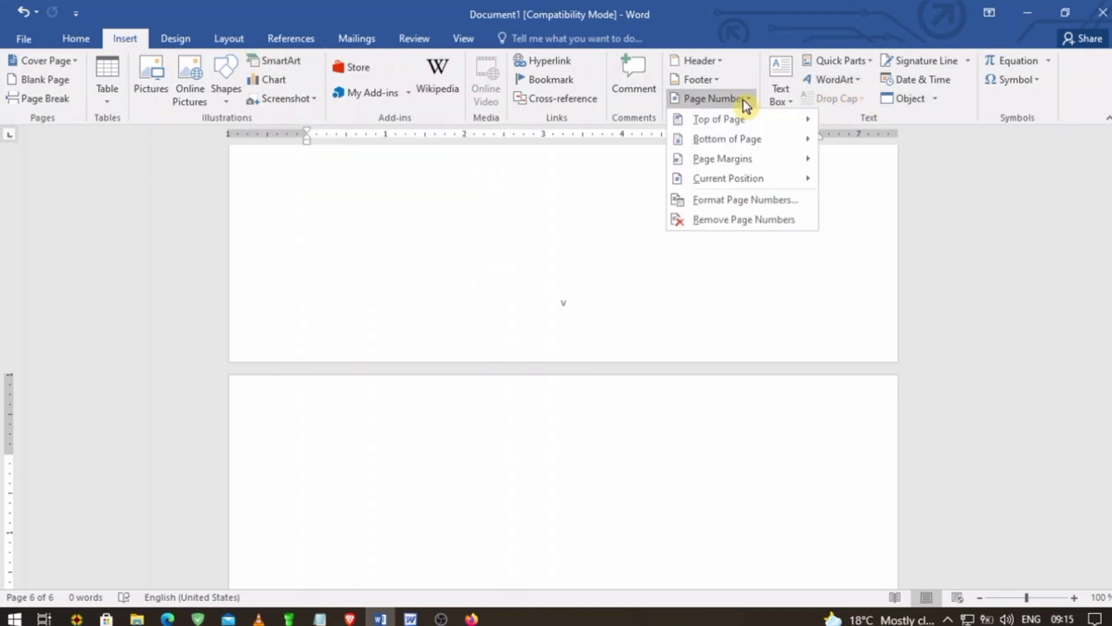
left_click(740, 228)
Insert bottom-centre page numbers in Word 2003 in a, b, c format, starting at g.
left_click(411, 619)
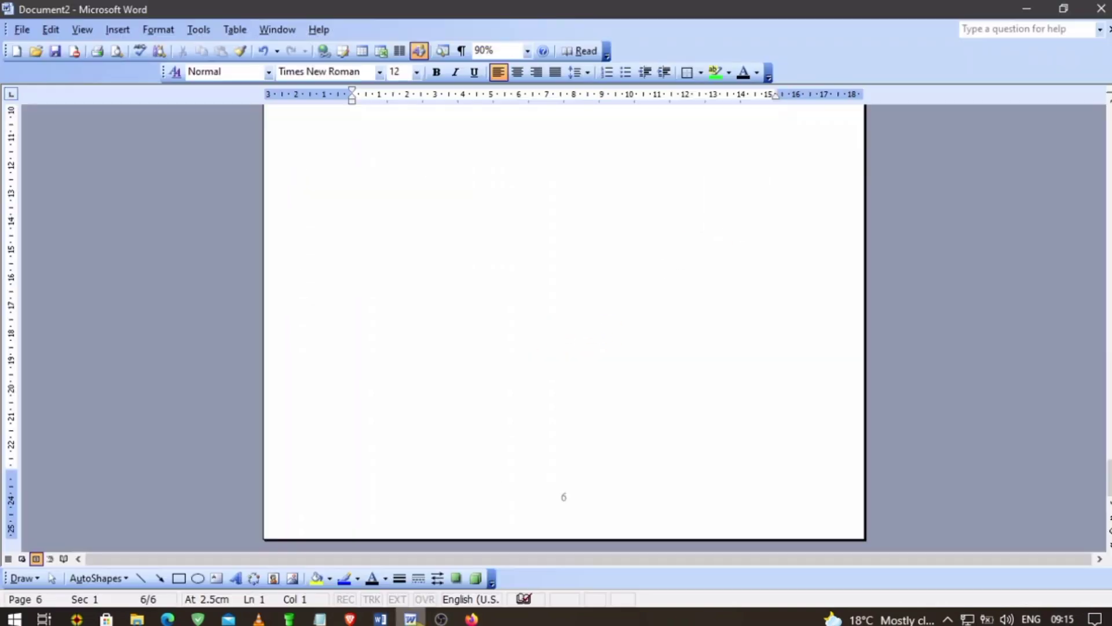
scroll(548, 230, "up", 3)
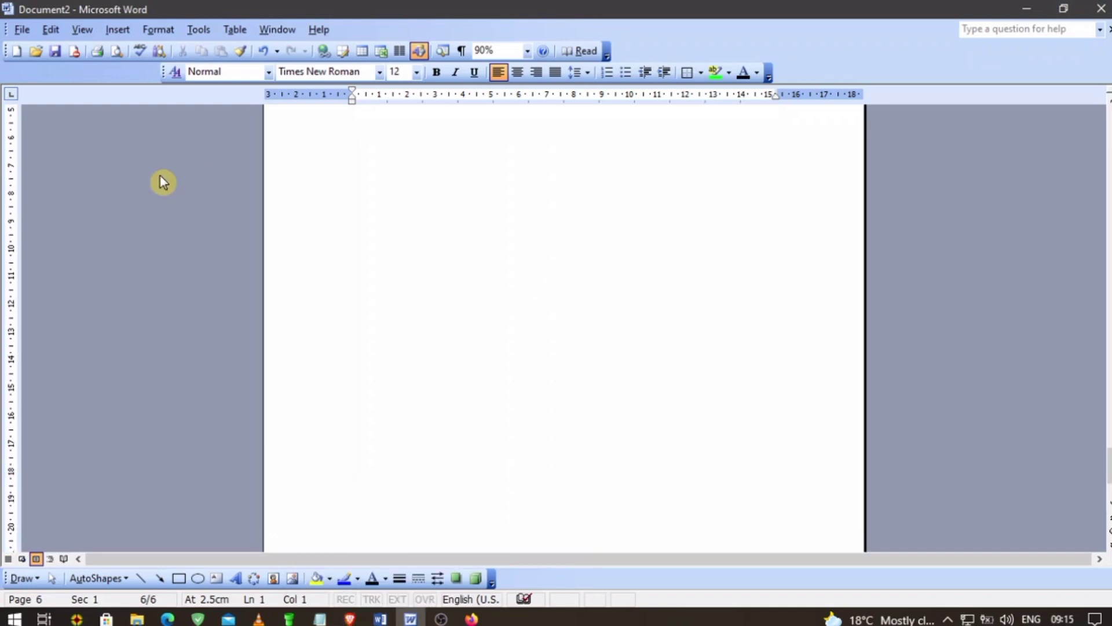
left_click(118, 29)
left_click(173, 66)
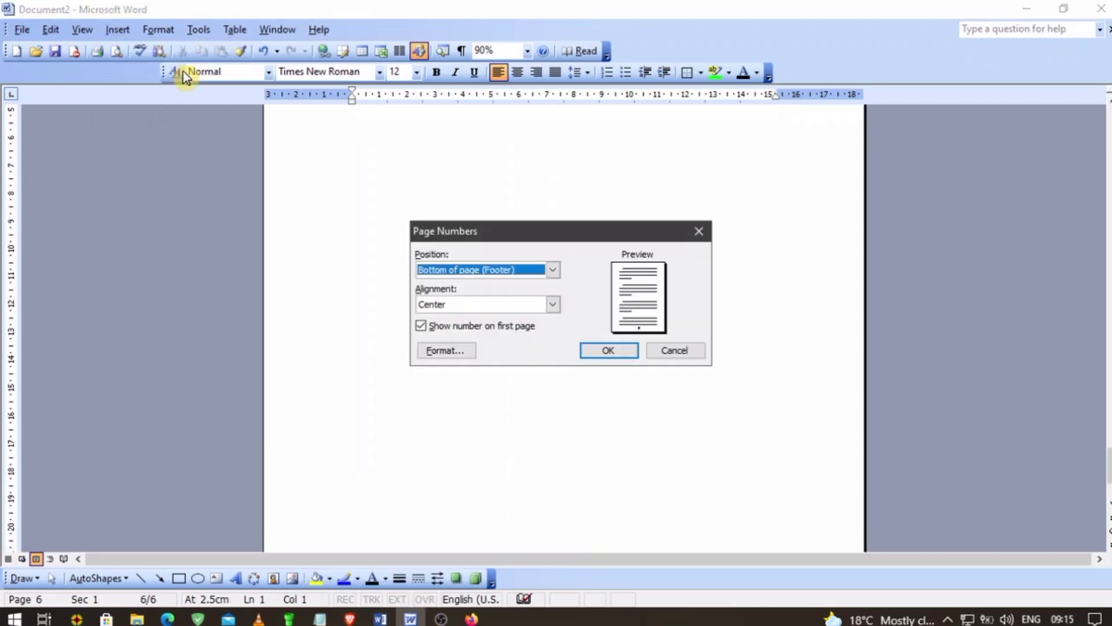
left_click(443, 355)
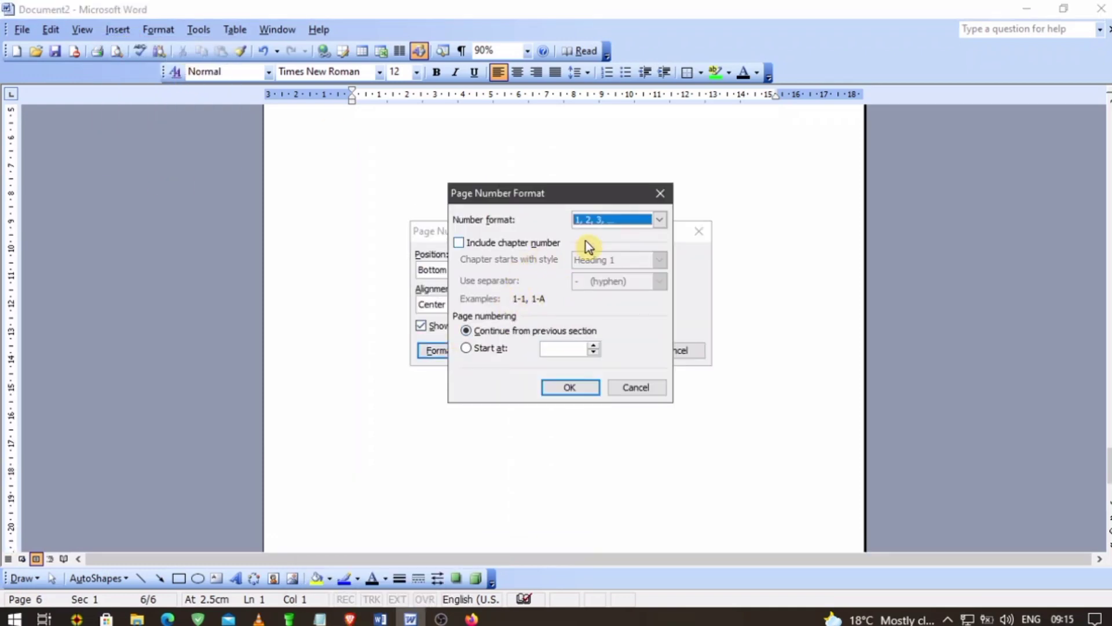
left_click(597, 219)
left_click(600, 277)
left_click(622, 222)
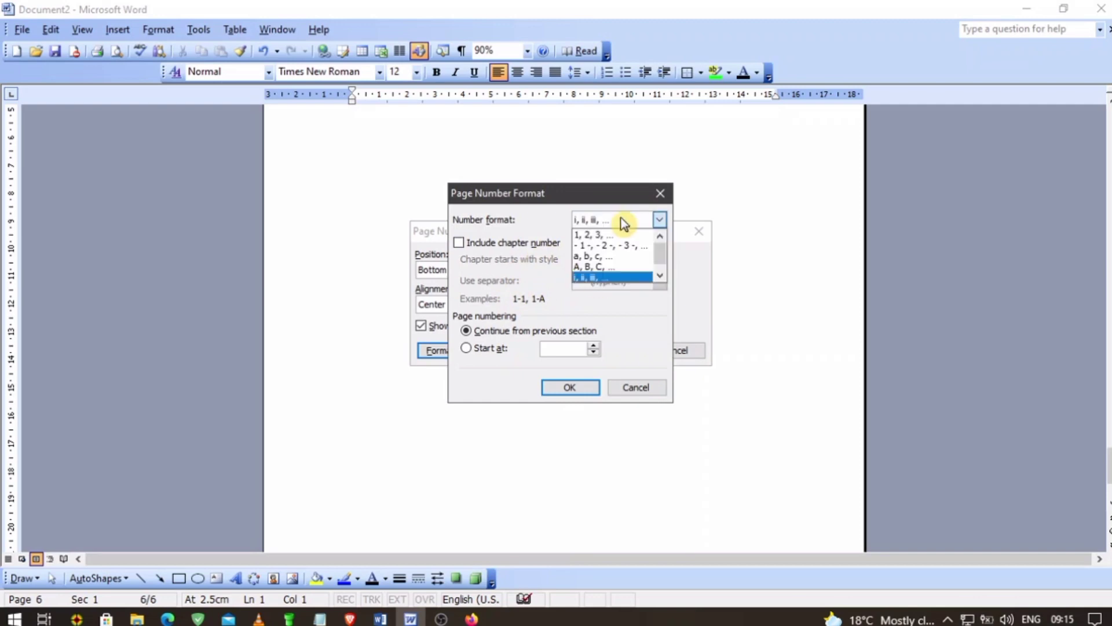
left_click(503, 351)
left_click(596, 347)
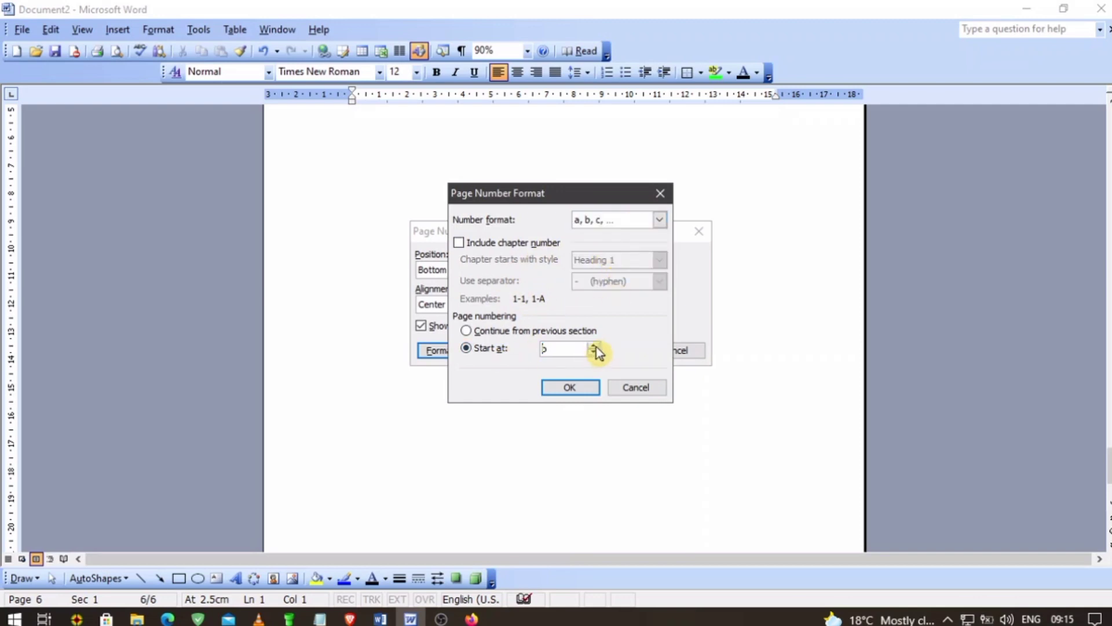
left_click(594, 383)
left_click(613, 353)
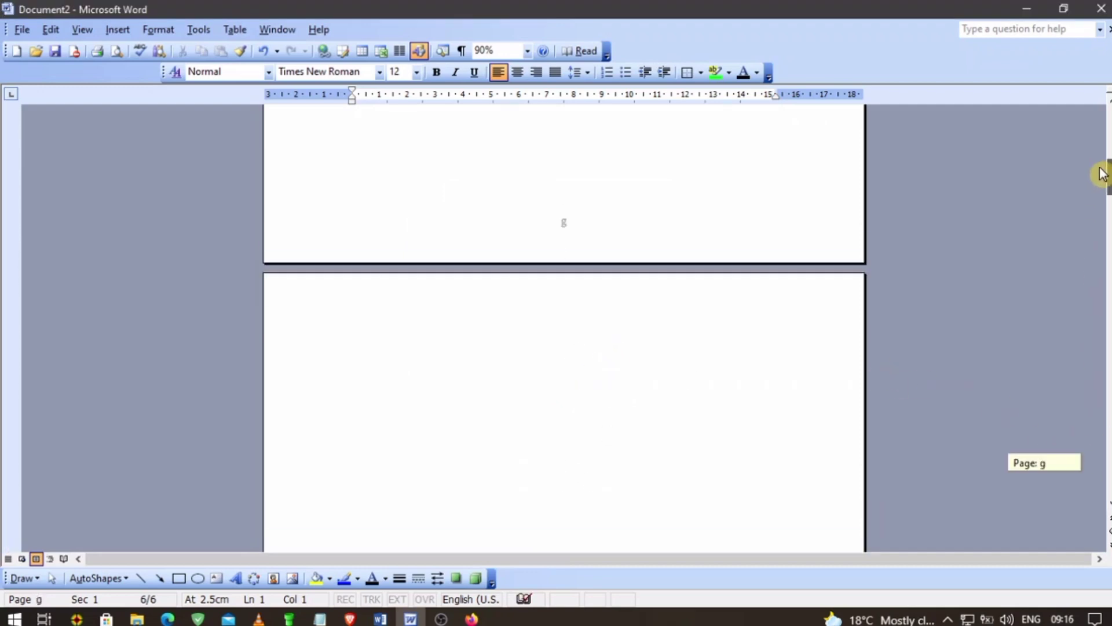
Scroll through the Word 2003 pages to check the lettered footers.
left_click_drag(1107, 461, 1109, 96)
scroll(563, 415, "down", 5)
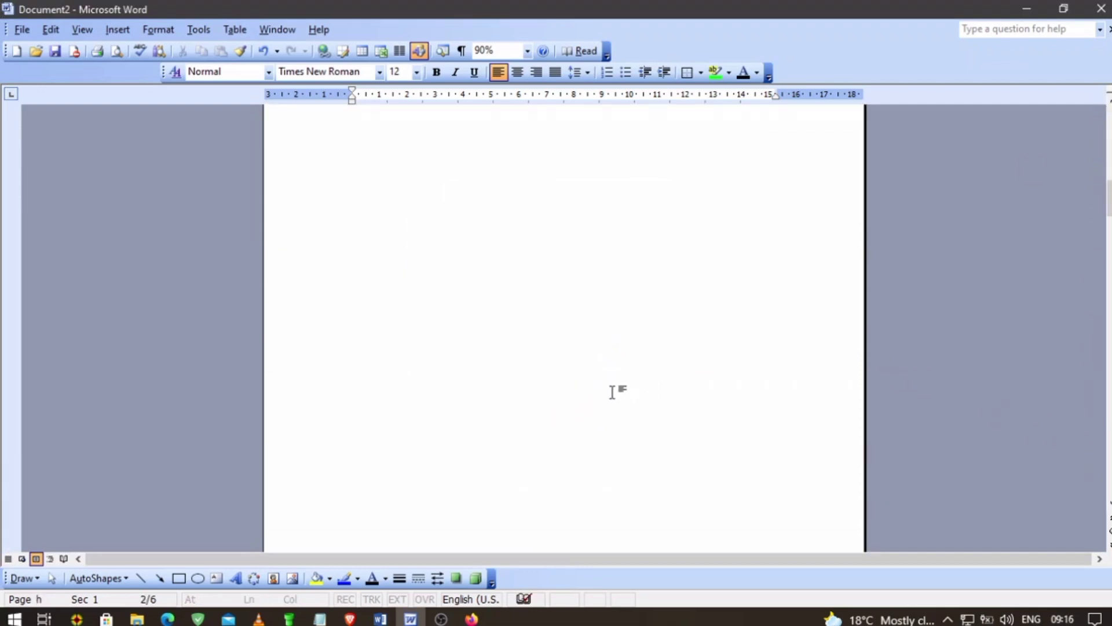
scroll(562, 406, "down", 5)
scroll(563, 406, "down", 2)
scroll(562, 401, "down", 5)
scroll(565, 417, "down", 3)
Add the line 'Thats how we do it.' at the end of the notes.
left_click(319, 619)
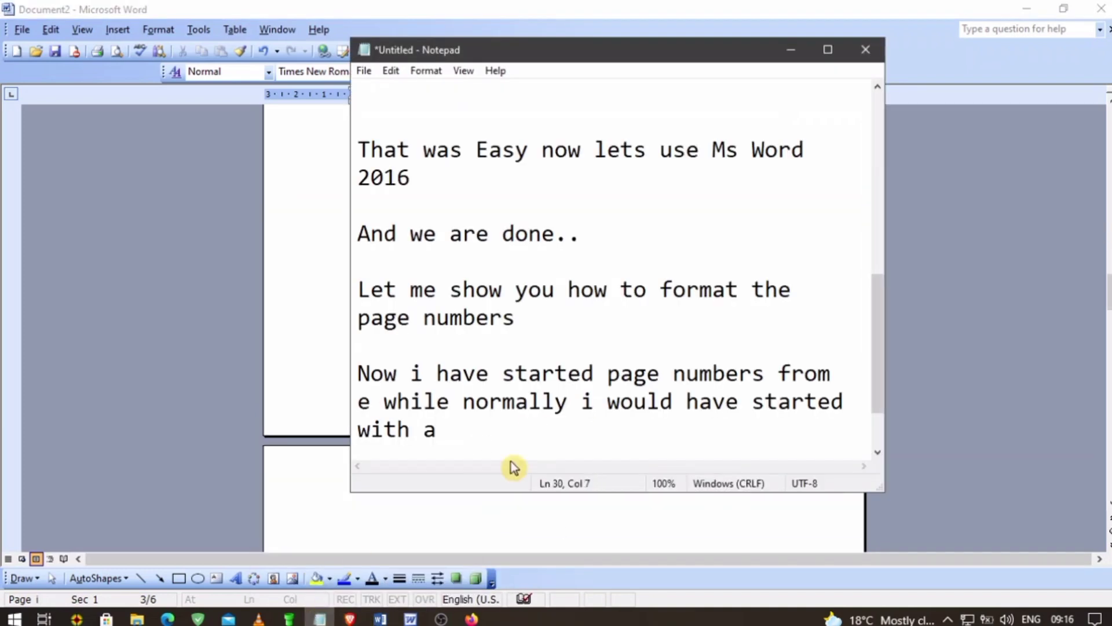
key("Down")
key("Down")
key("Down")
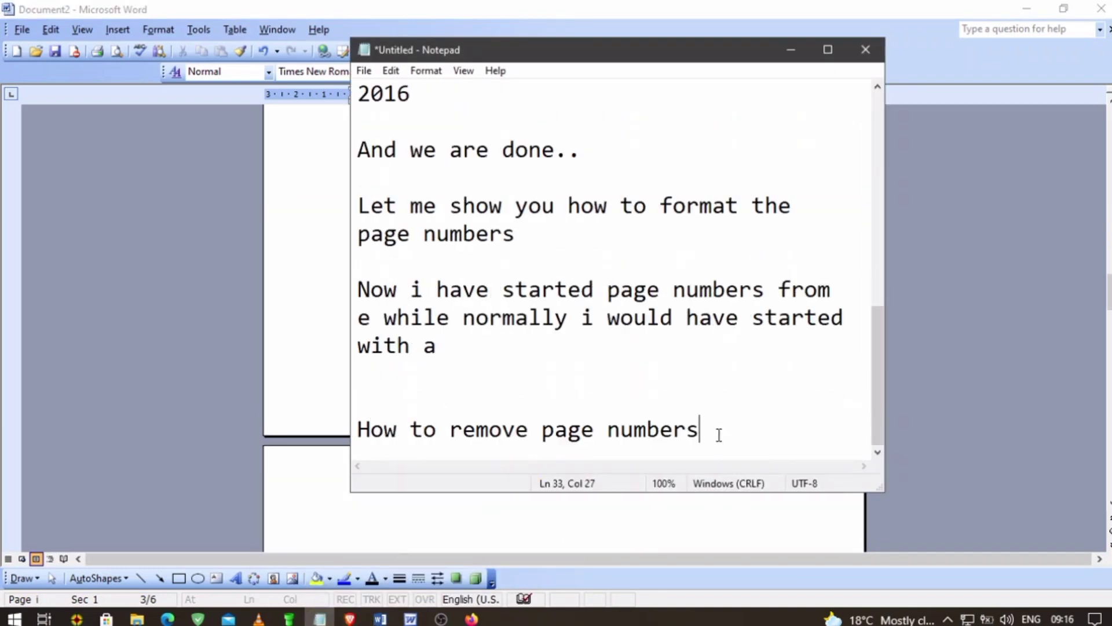
key("Return")
key("Return")
type("Thats how ")
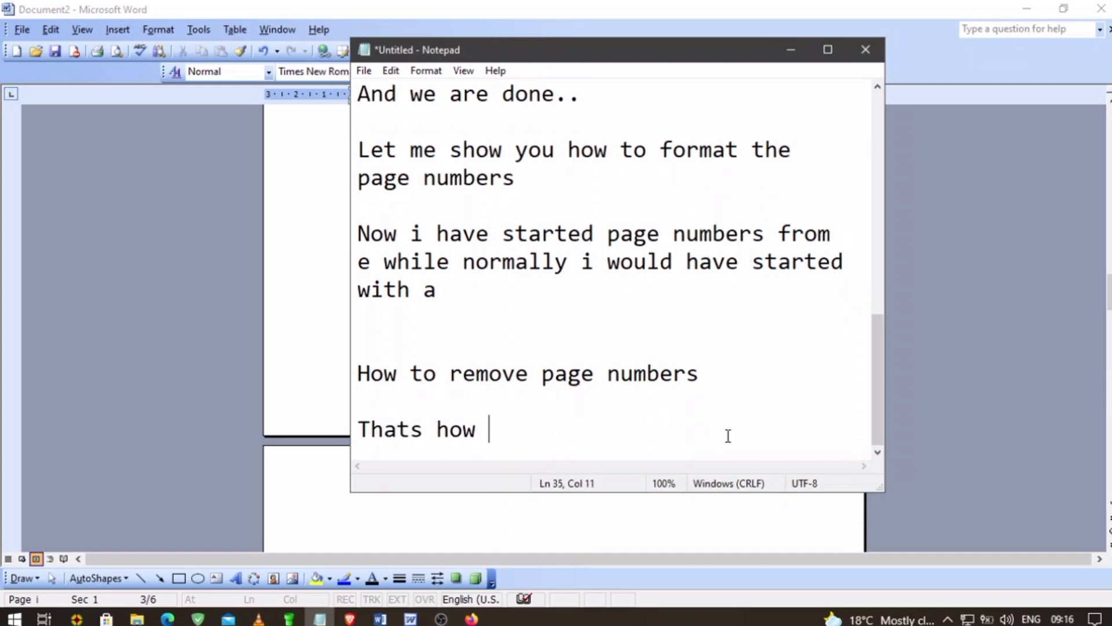
type("we do it")
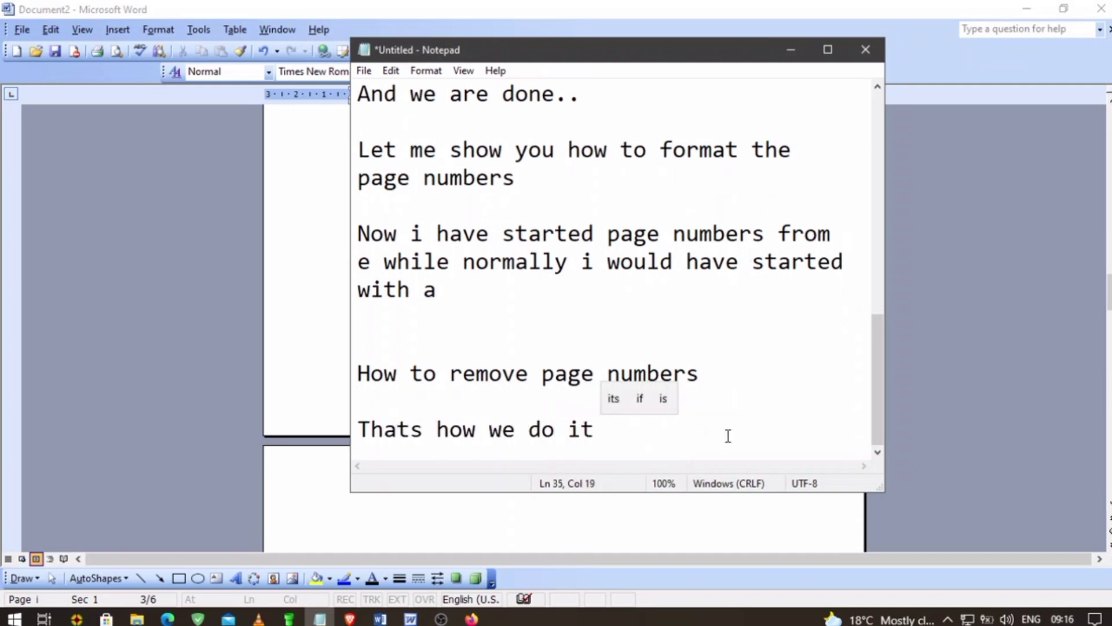
type(".")
Add the closing line 'Thanks for watching. Good Byeee...' on a new line.
key("Return")
key("Return")
key("Return")
type("Than")
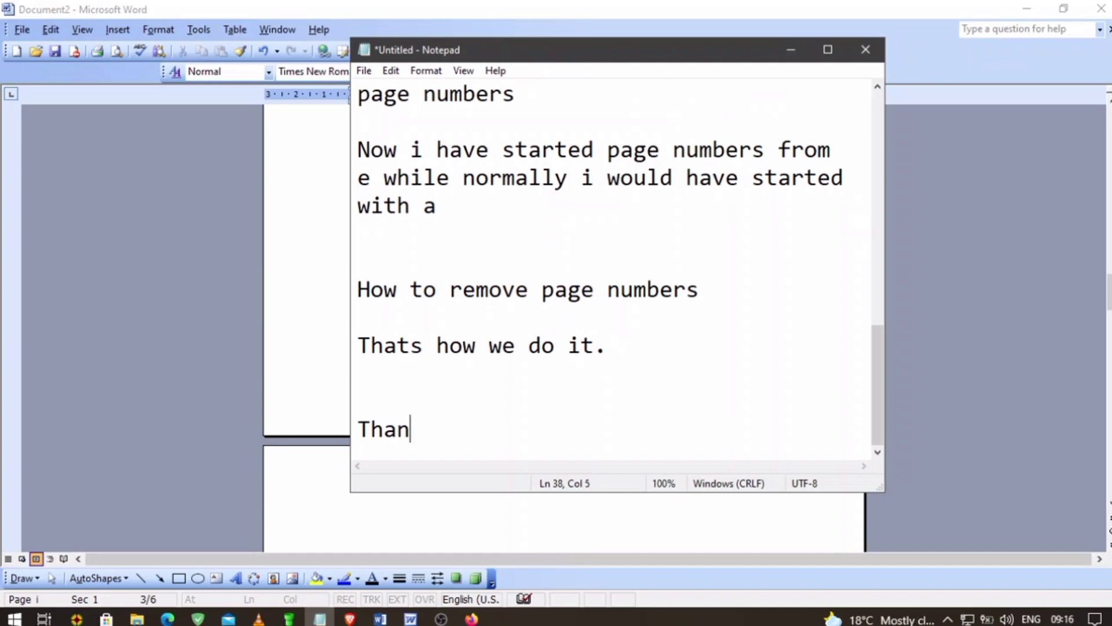
type("ks for war")
key("BackSpace")
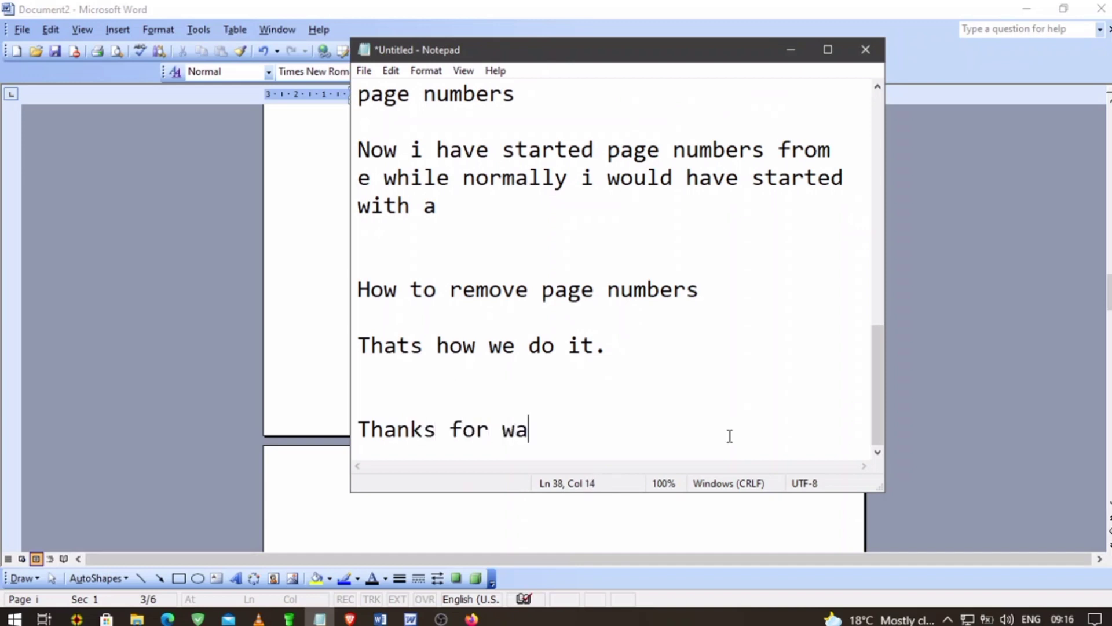
type("tching.")
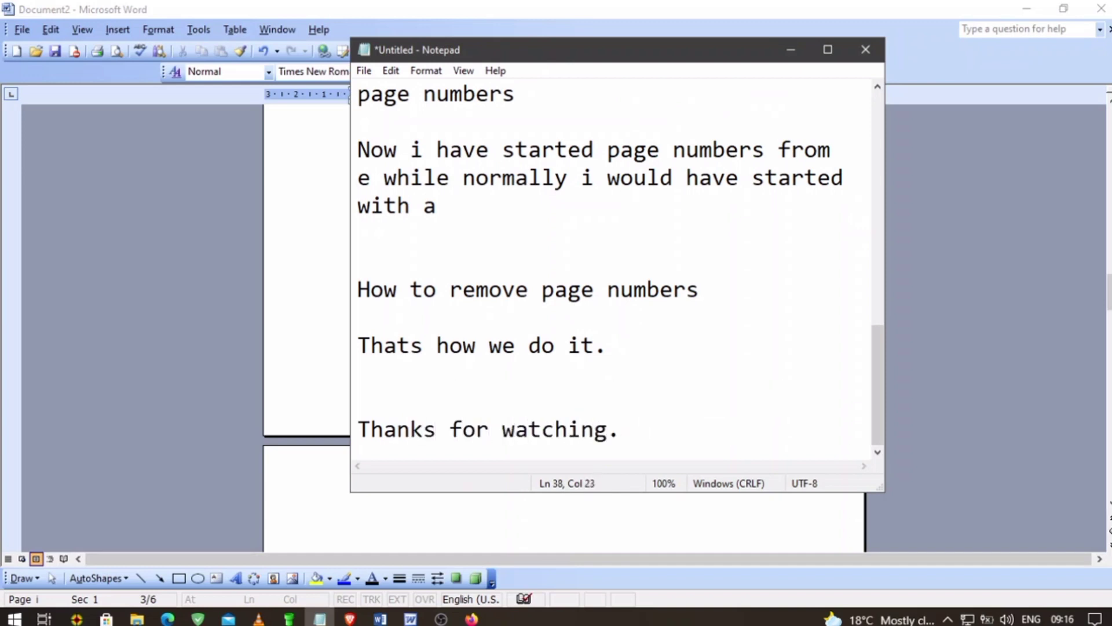
type("Good Bye")
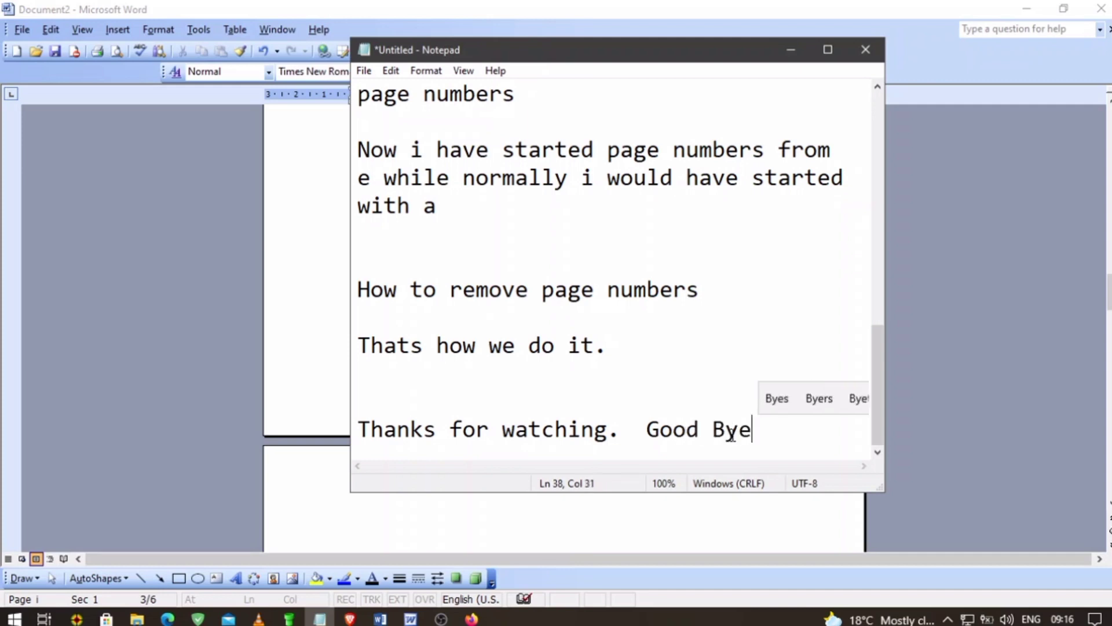
type("ee...")
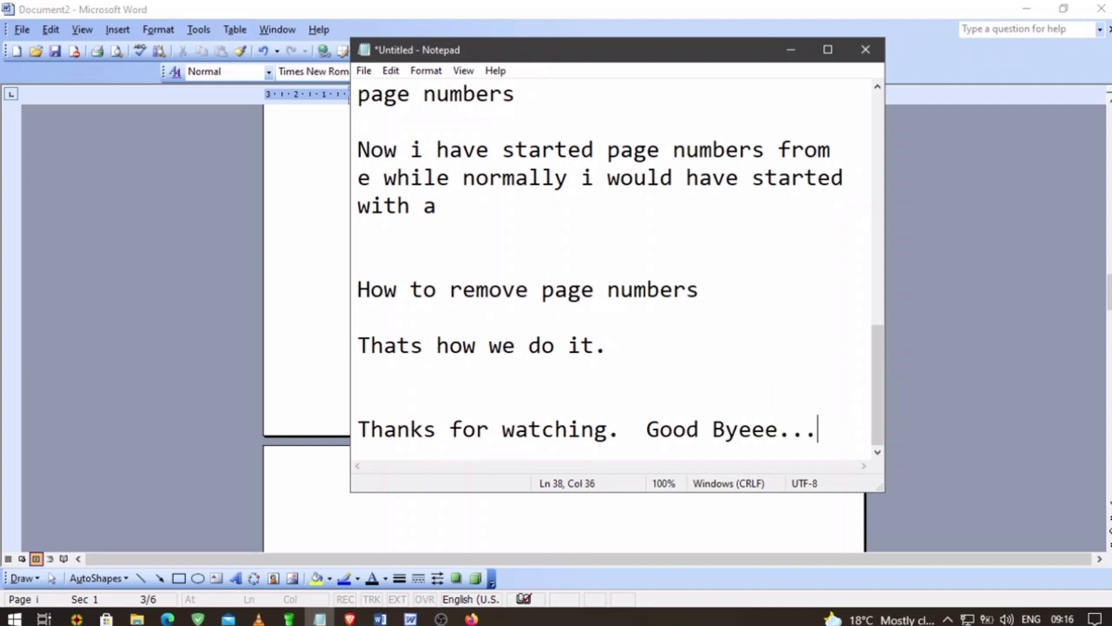